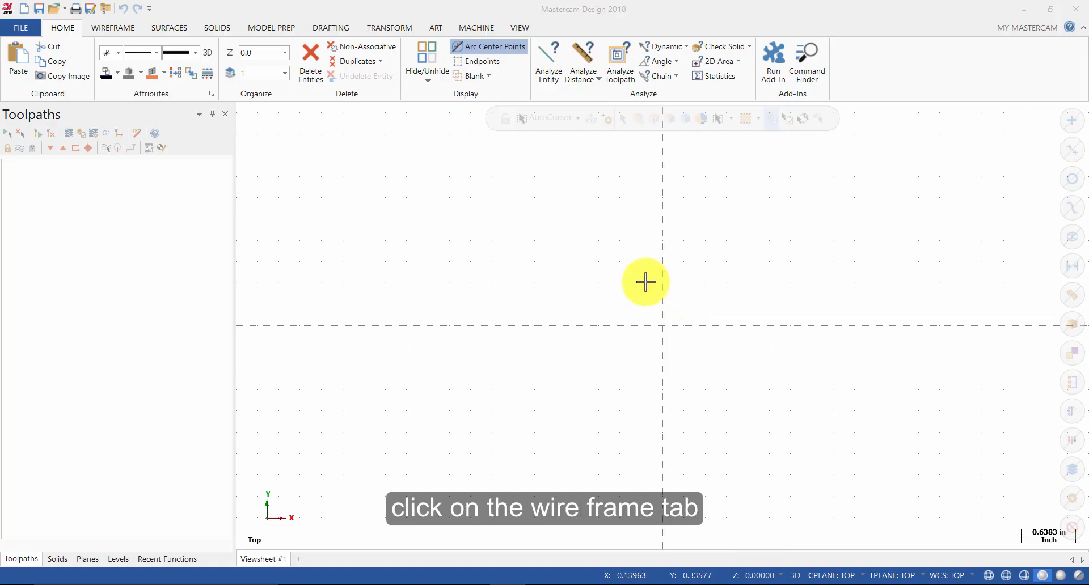
# Step: Start a polar arc centered at the origin and sketch its start and end angles
pyautogui.click(114, 30)
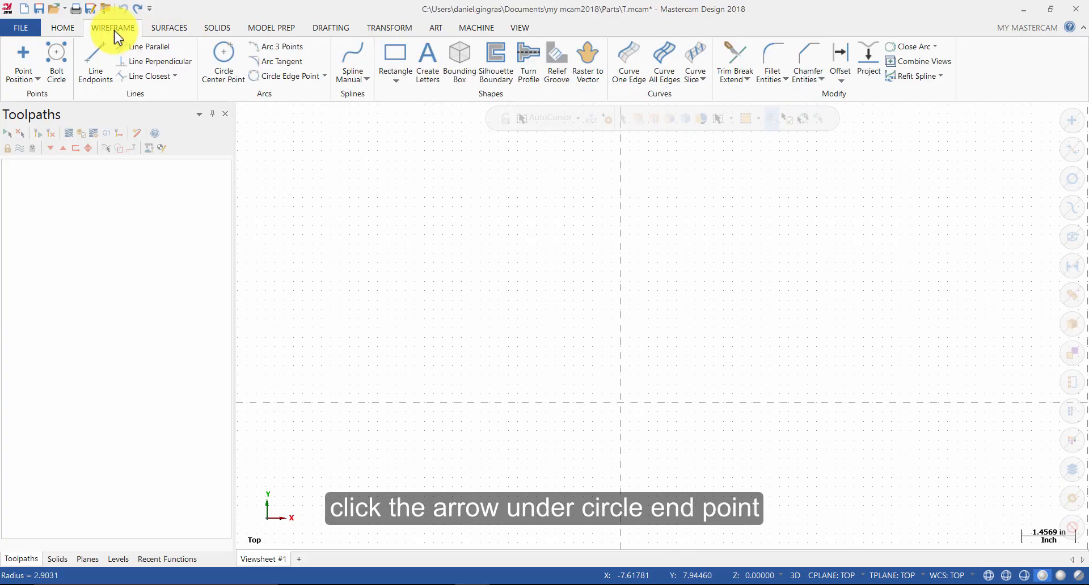
pyautogui.click(324, 76)
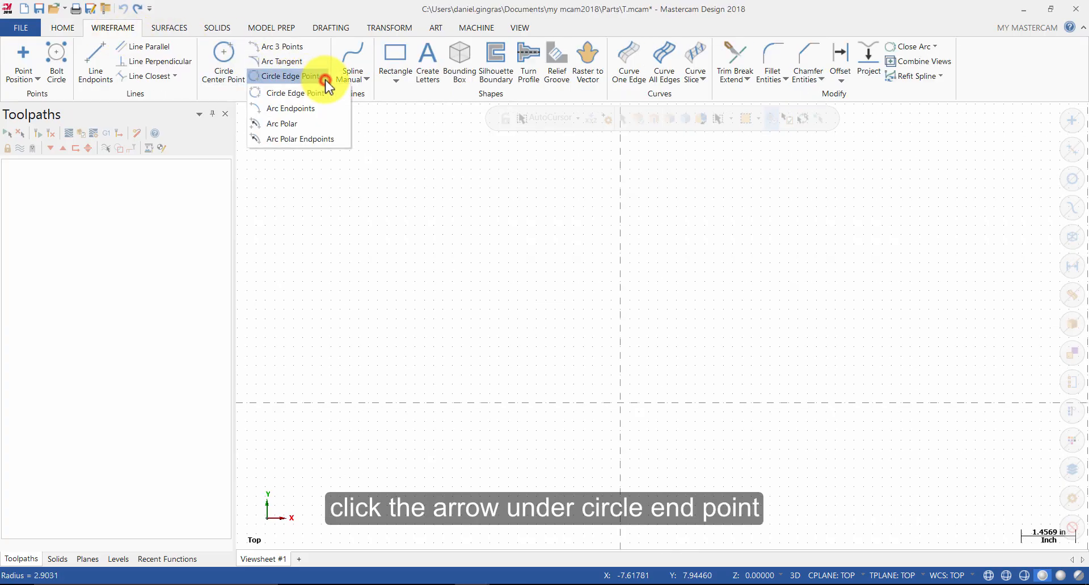
pyautogui.click(295, 120)
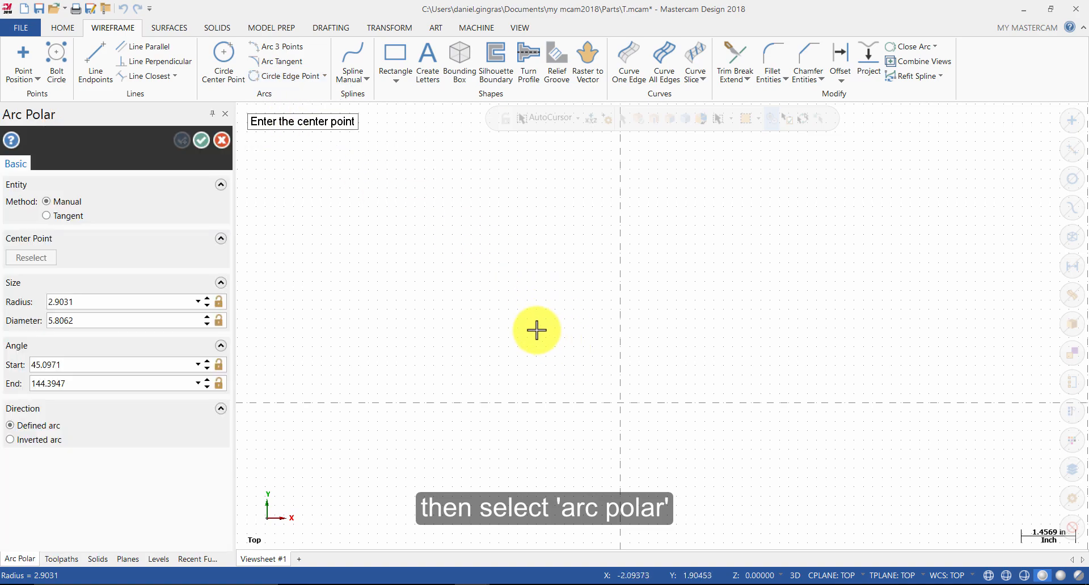
pyautogui.click(619, 403)
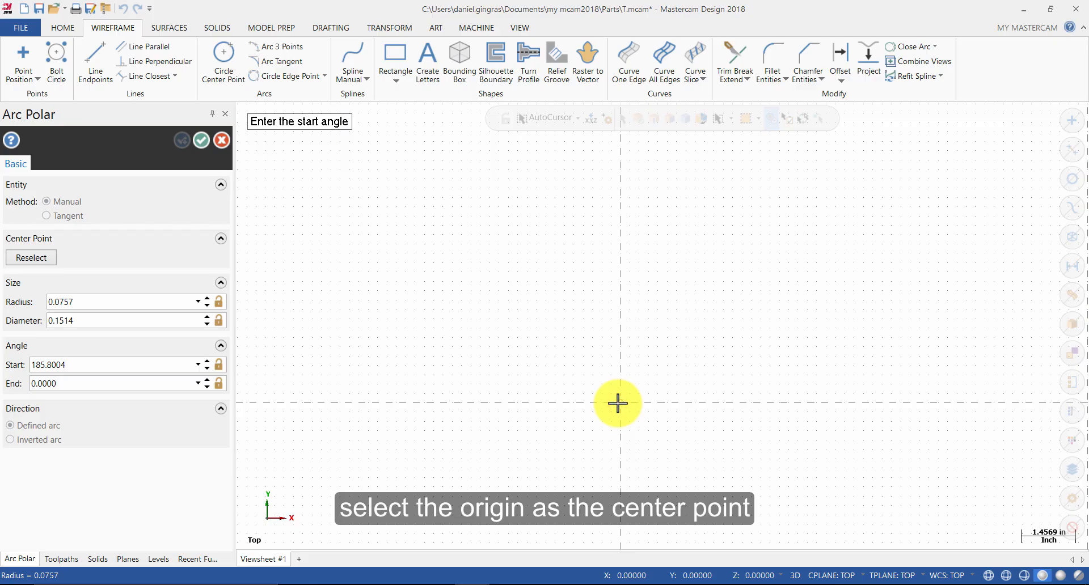
pyautogui.click(695, 327)
pyautogui.click(598, 340)
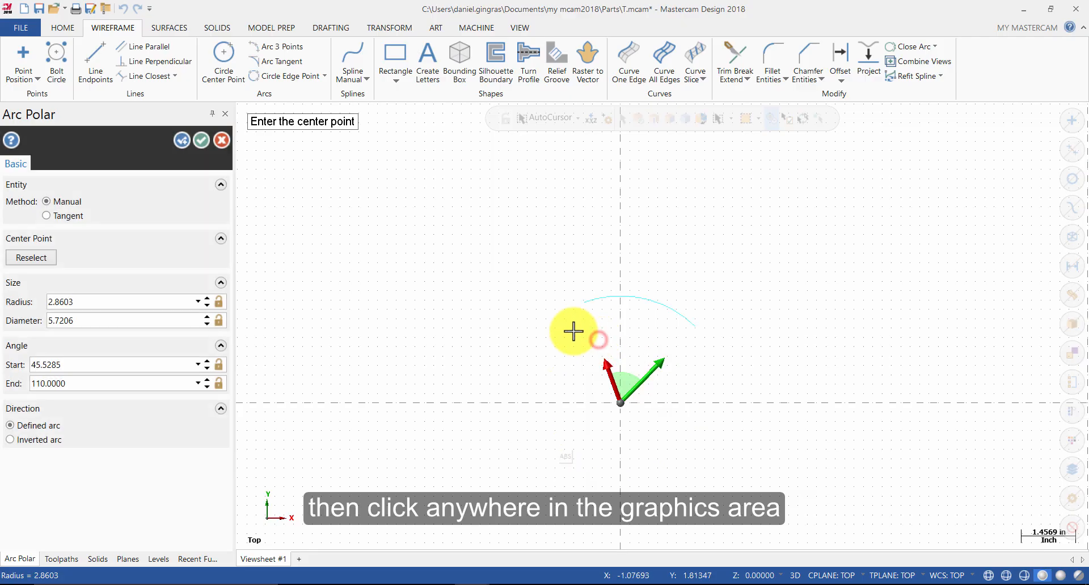
# Step: Set the arc's radius to 5, start angle to 0° and end angle to 90°, then apply it and continue with a new arc
pyautogui.click(138, 302)
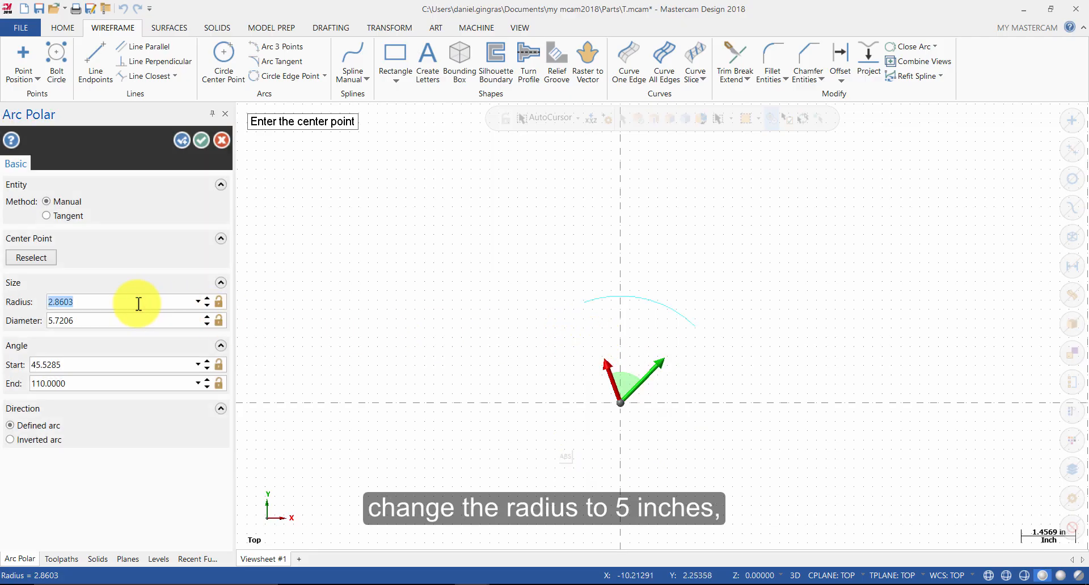
pyautogui.write('5')
pyautogui.click(132, 362)
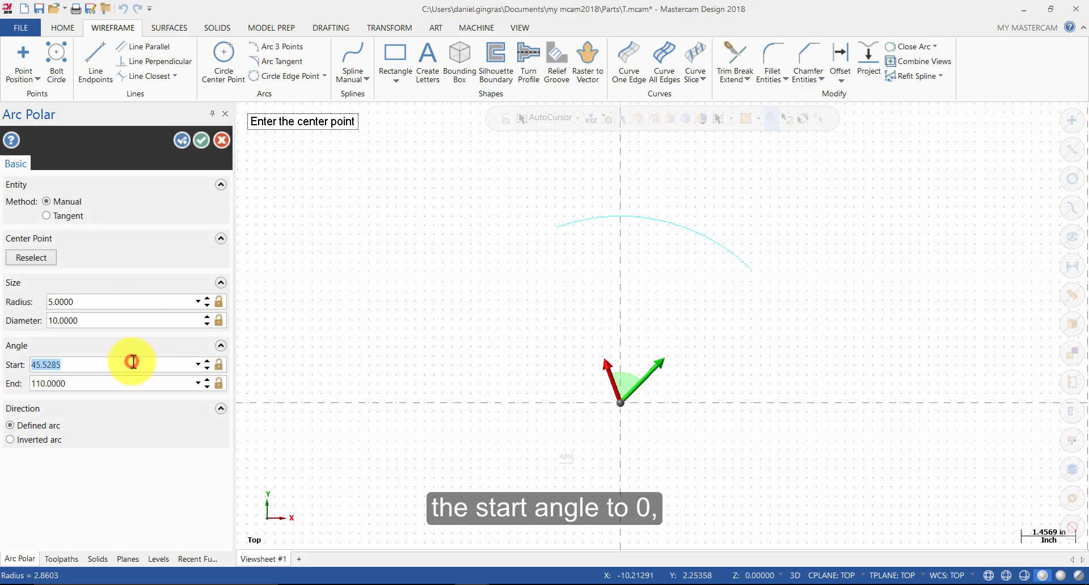
pyautogui.write('0')
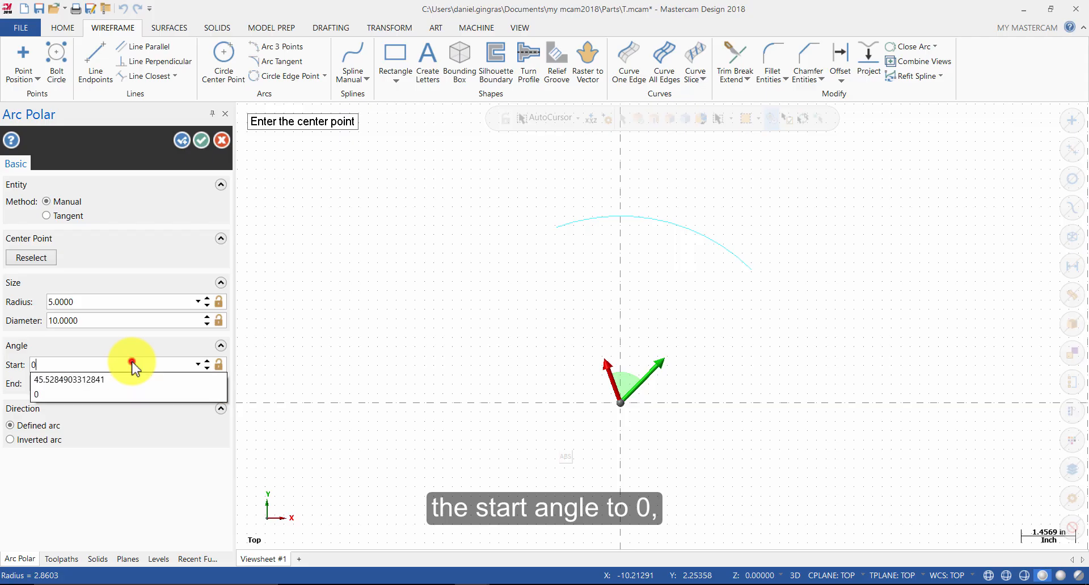
pyautogui.click(118, 383)
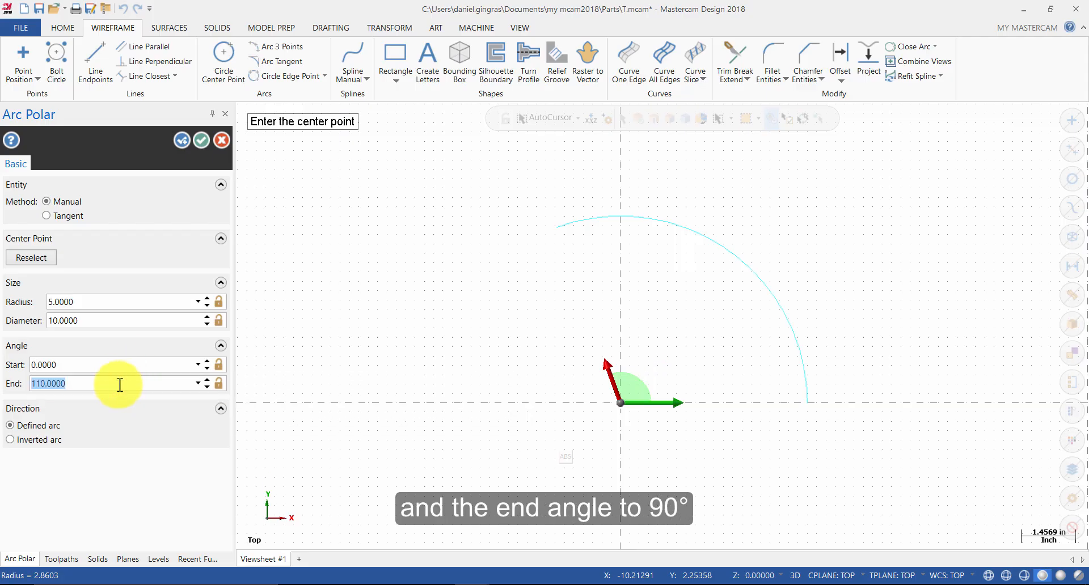
pyautogui.write('90')
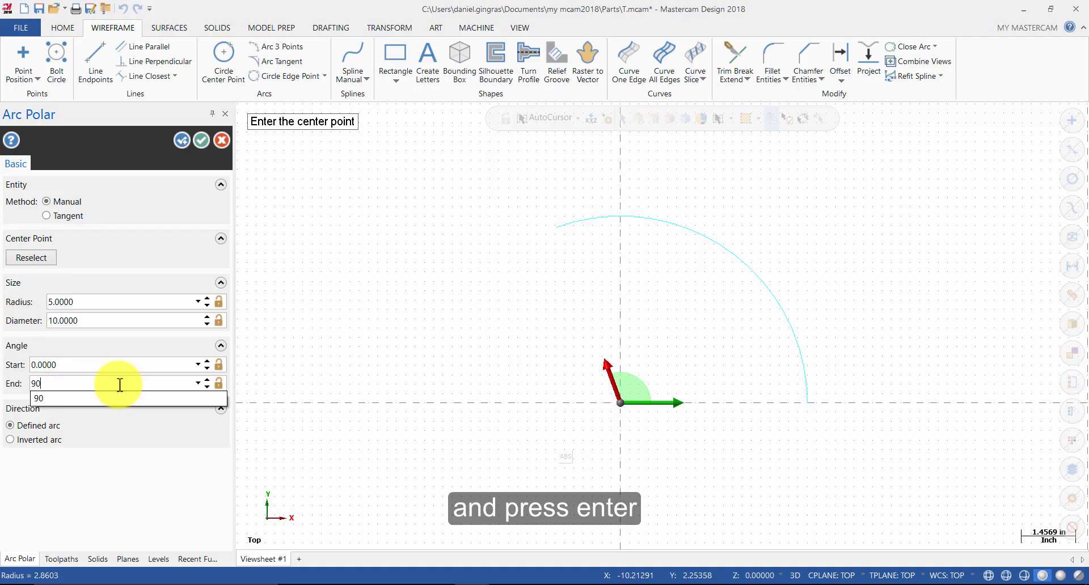
pyautogui.press('Return')
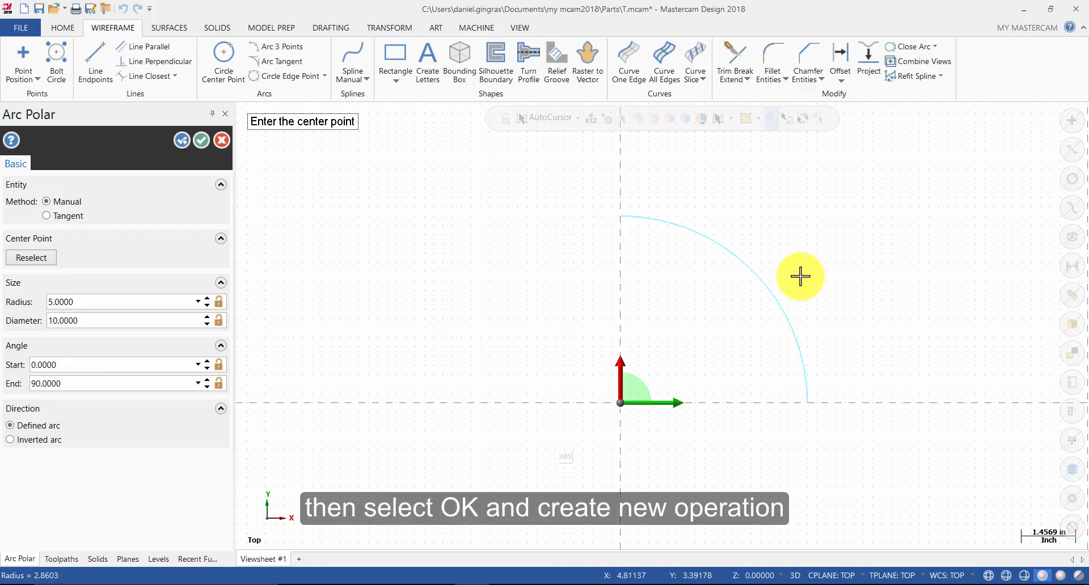
pyautogui.click(181, 141)
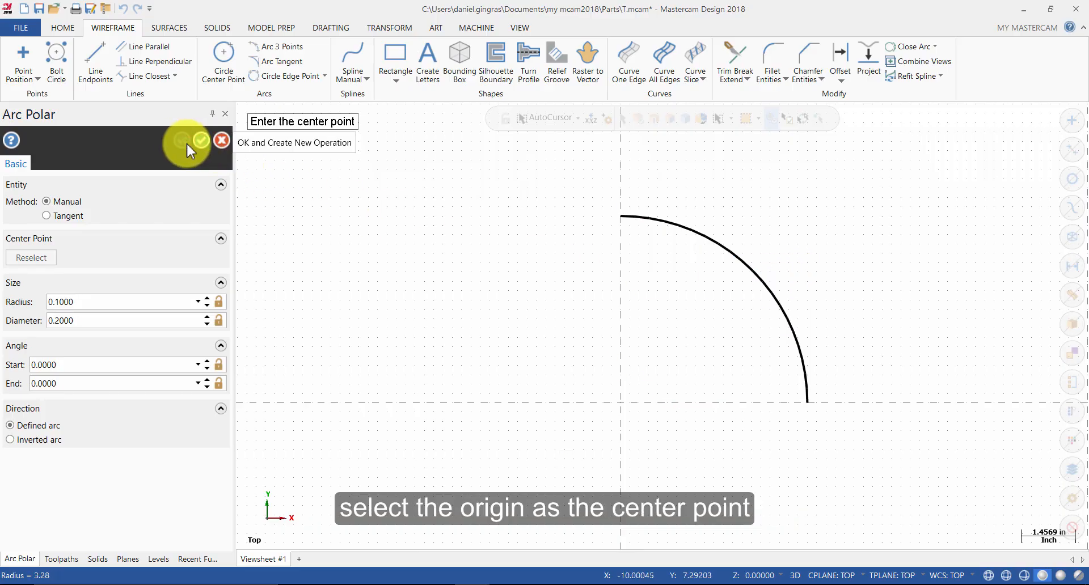
# Step: Start a second polar arc centered at the origin and sketch its angles
pyautogui.click(614, 409)
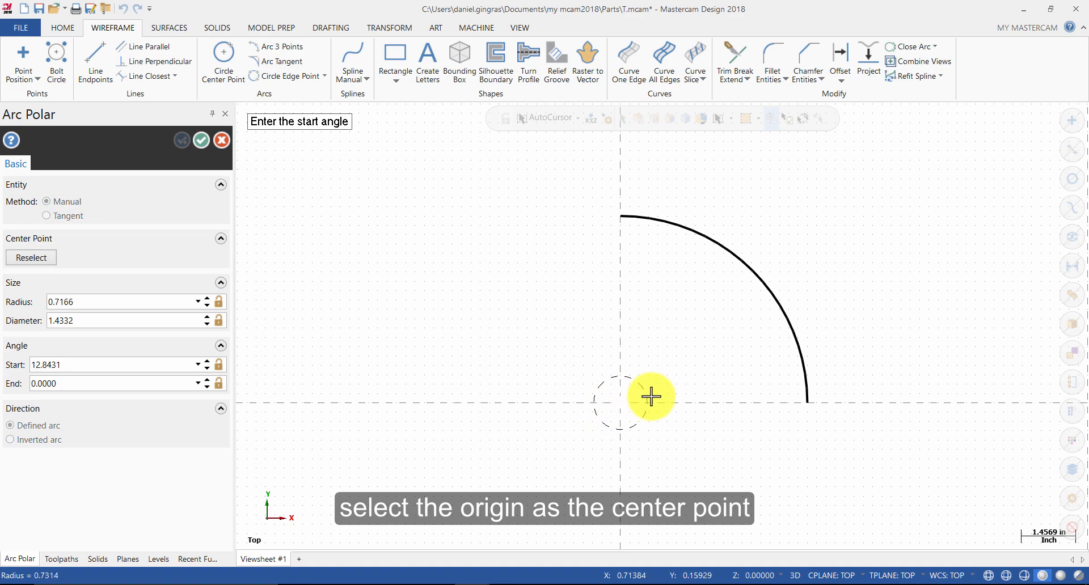
pyautogui.click(751, 390)
pyautogui.click(624, 309)
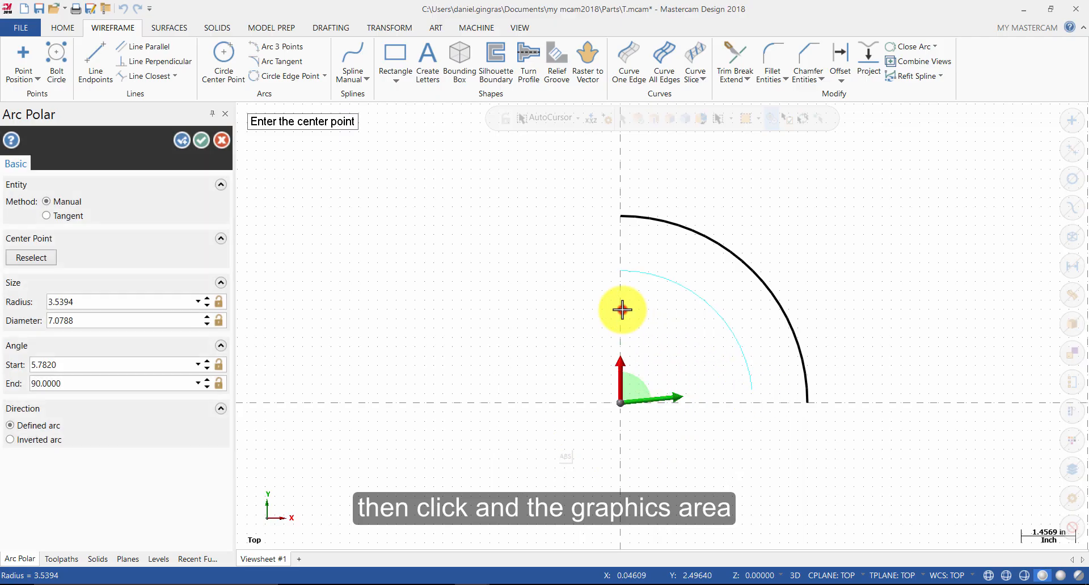
# Step: Set the second arc's diameter to 7, start angle to 0° and end angle to 90°, then finish the arc command
pyautogui.click(120, 318)
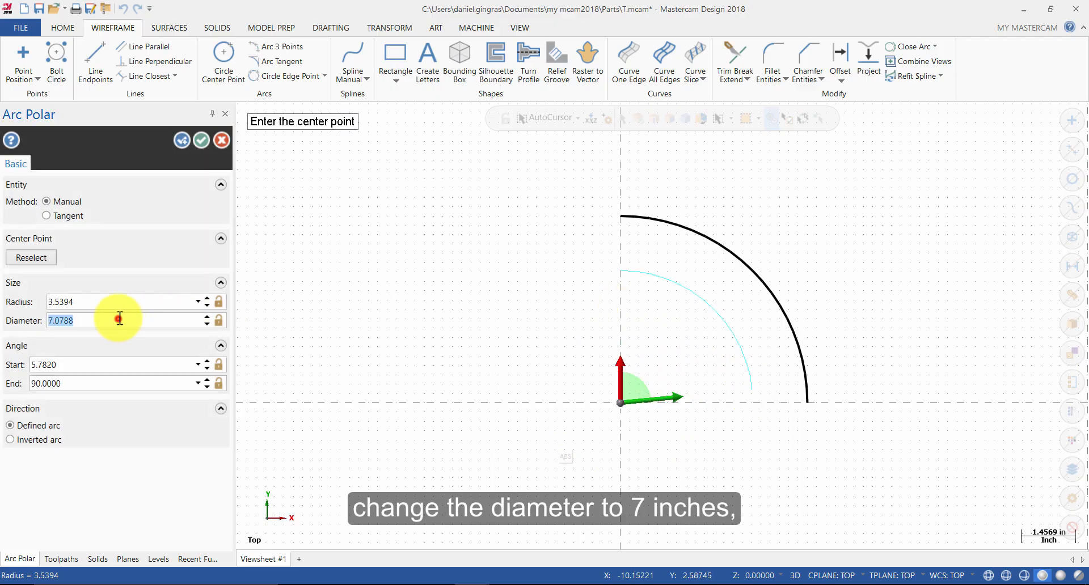
pyautogui.write('7')
pyautogui.click(143, 365)
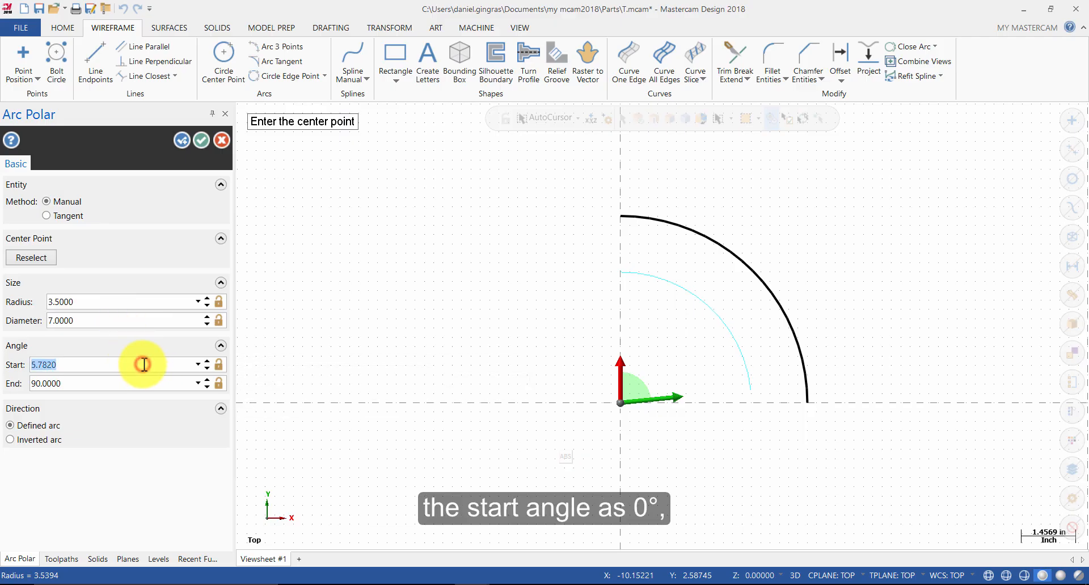
pyautogui.write('0')
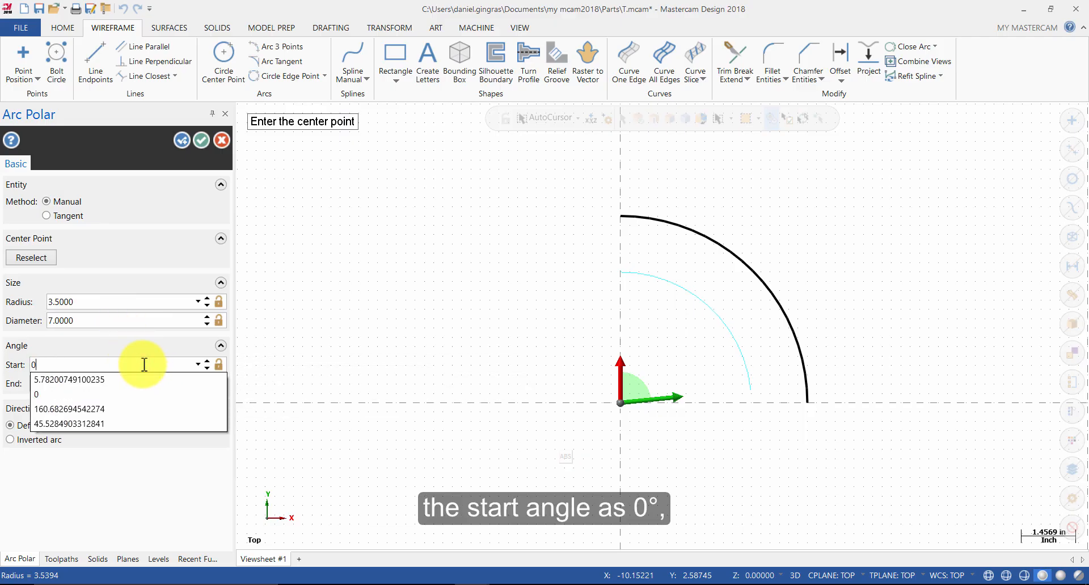
pyautogui.press('Tab')
pyautogui.click(124, 384)
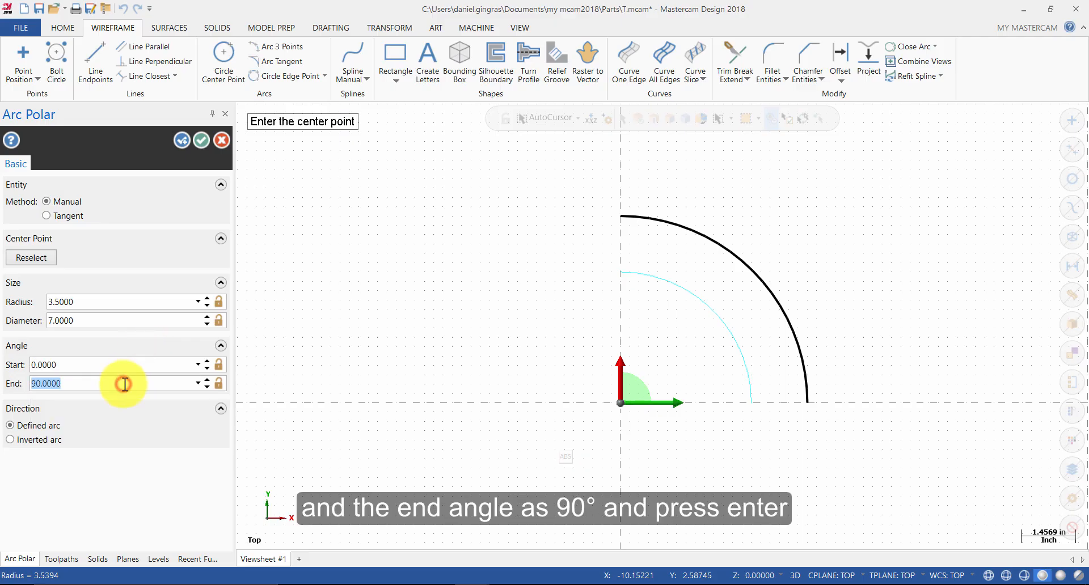
pyautogui.write('90')
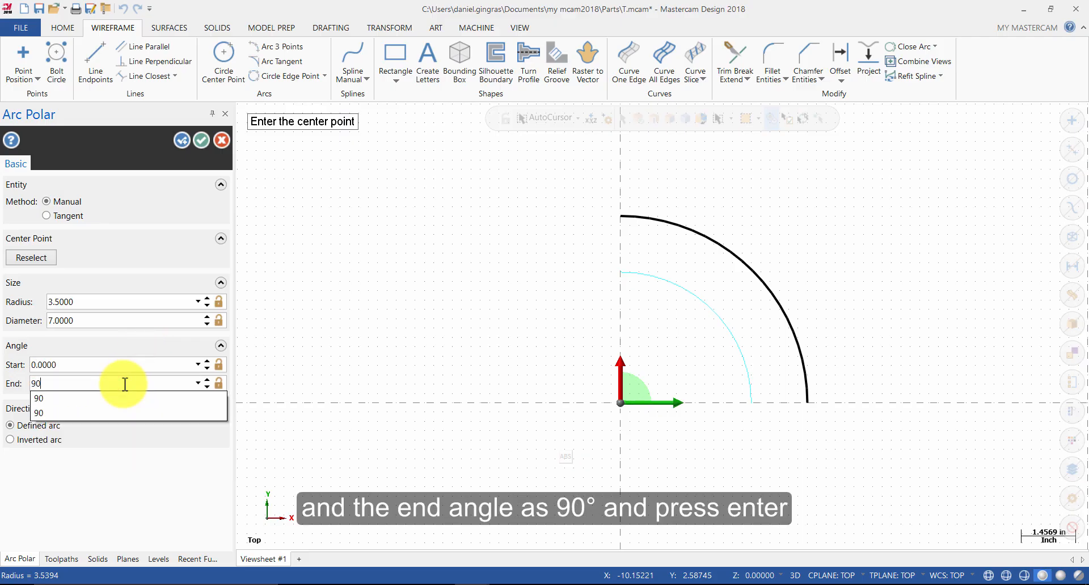
pyautogui.press('Return')
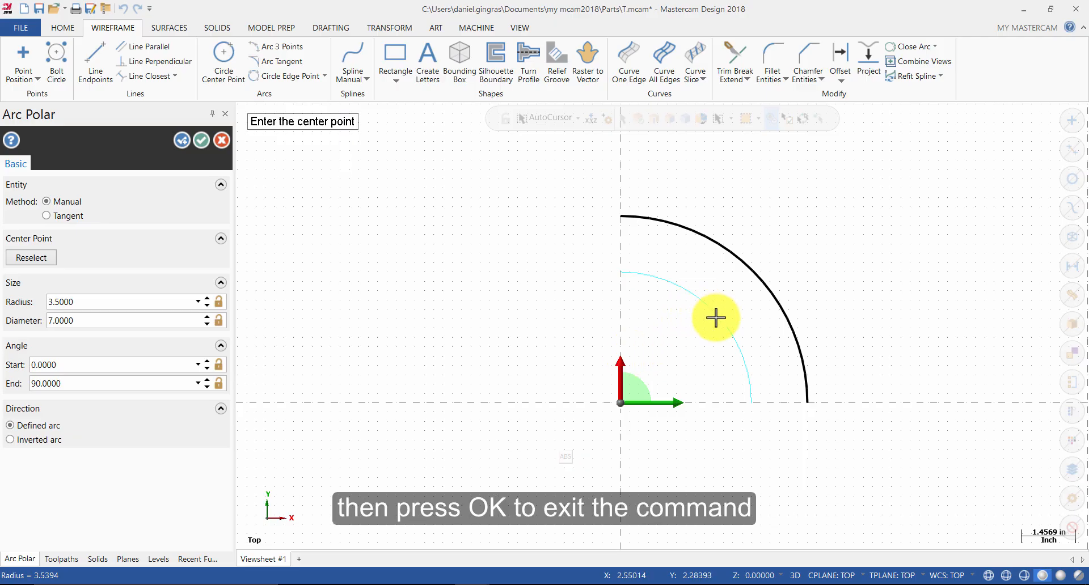
pyautogui.click(202, 144)
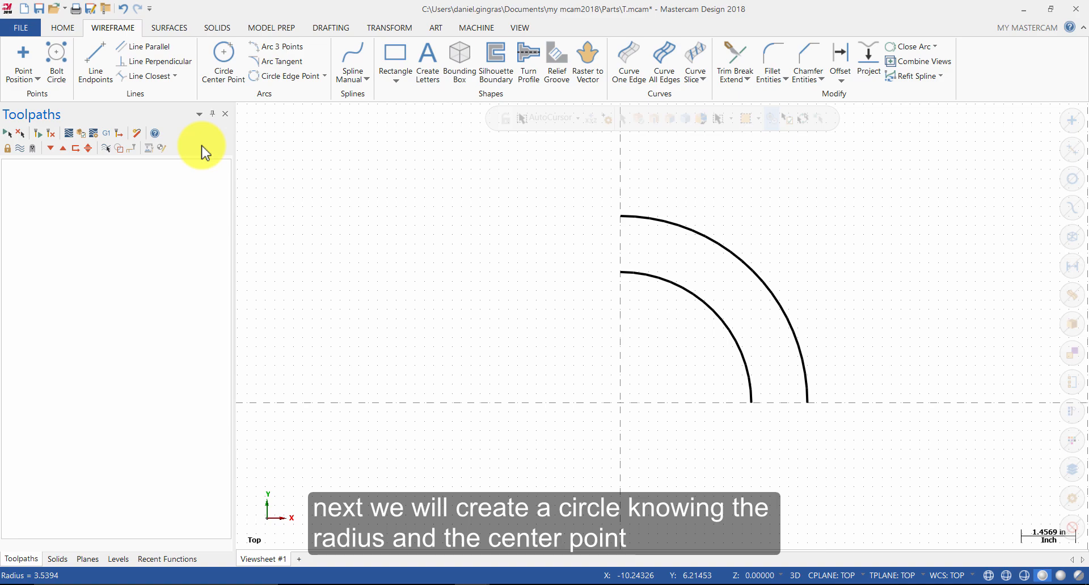
# Step: Create a circle of radius 0.375 centered at coordinates 3.375, 2.125
pyautogui.click(220, 65)
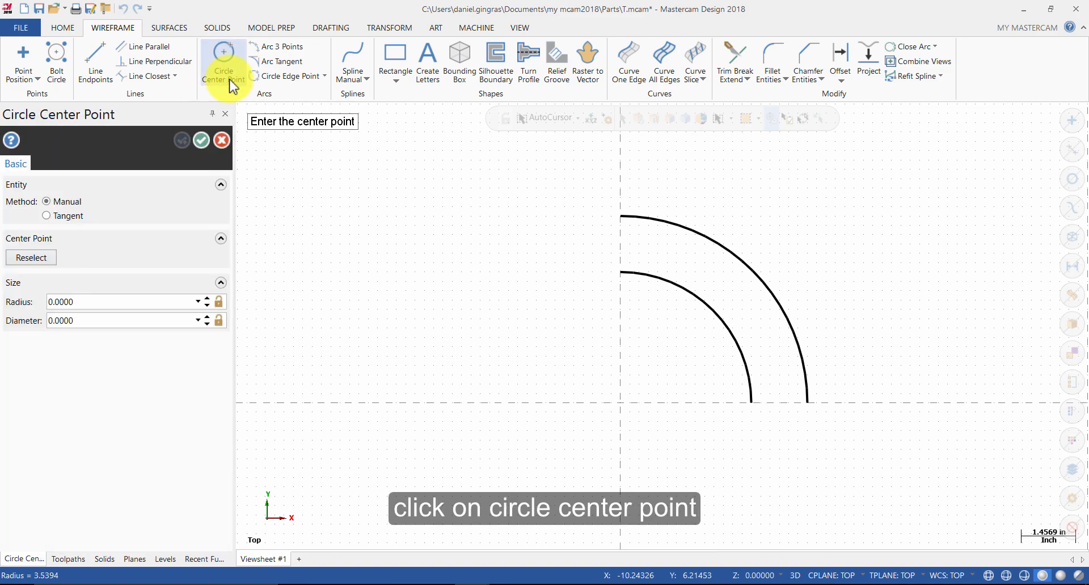
pyautogui.click(93, 302)
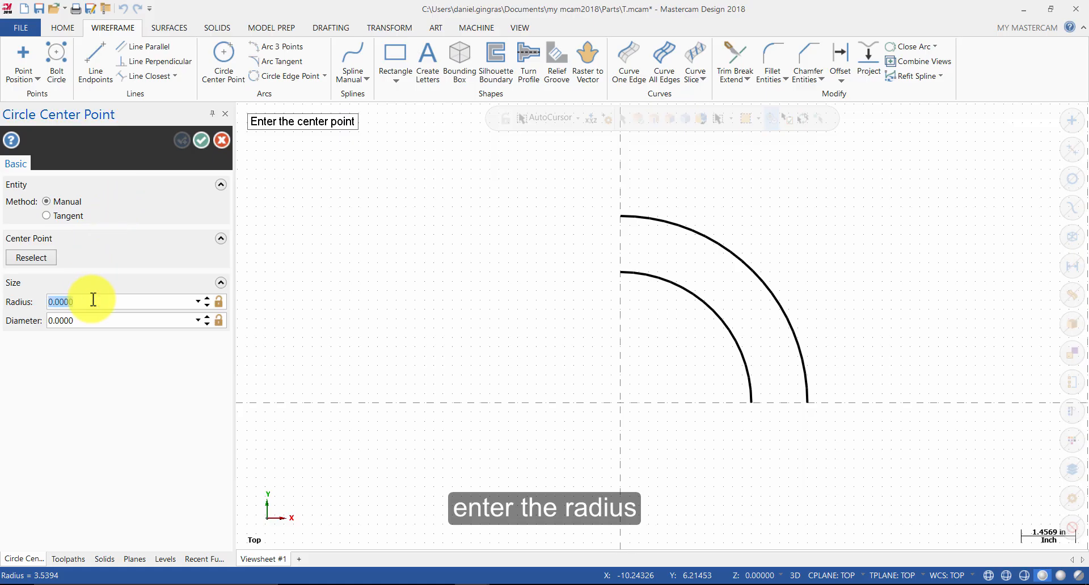
pyautogui.write('.375')
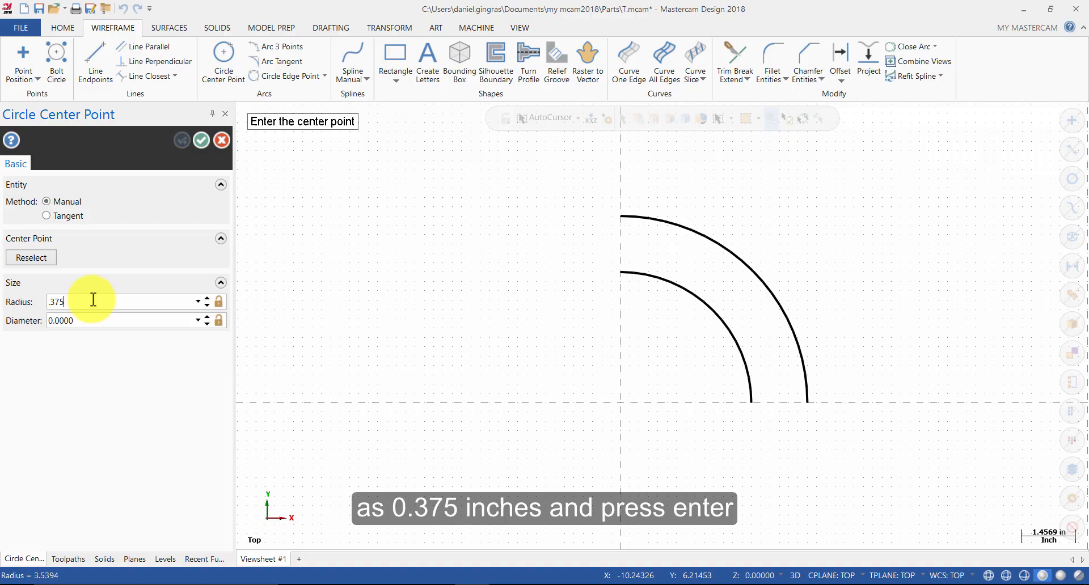
pyautogui.press('Return')
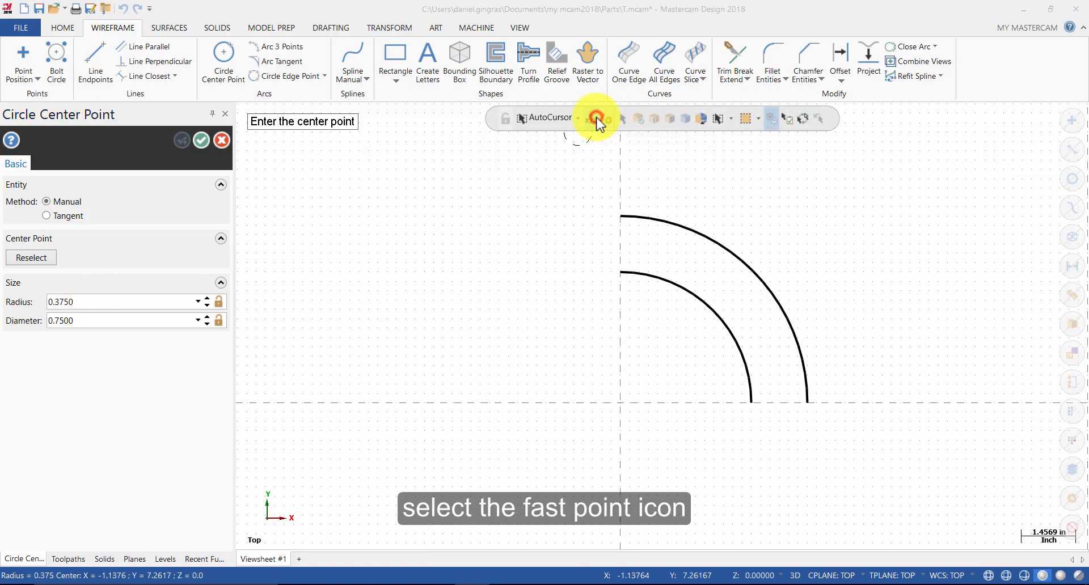
pyautogui.click(595, 117)
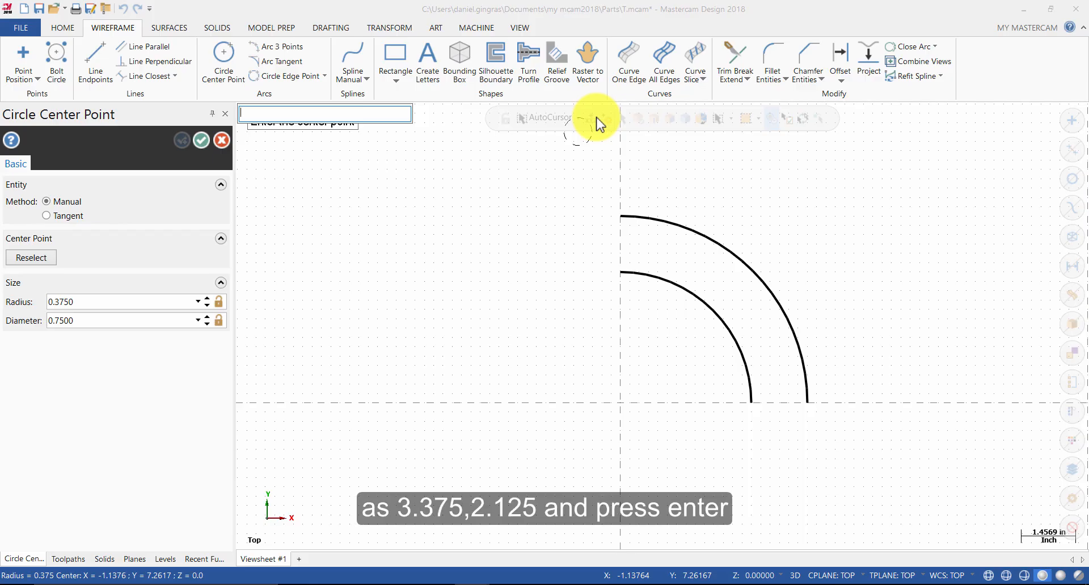
pyautogui.write('3.375,2.125')
pyautogui.press('Return')
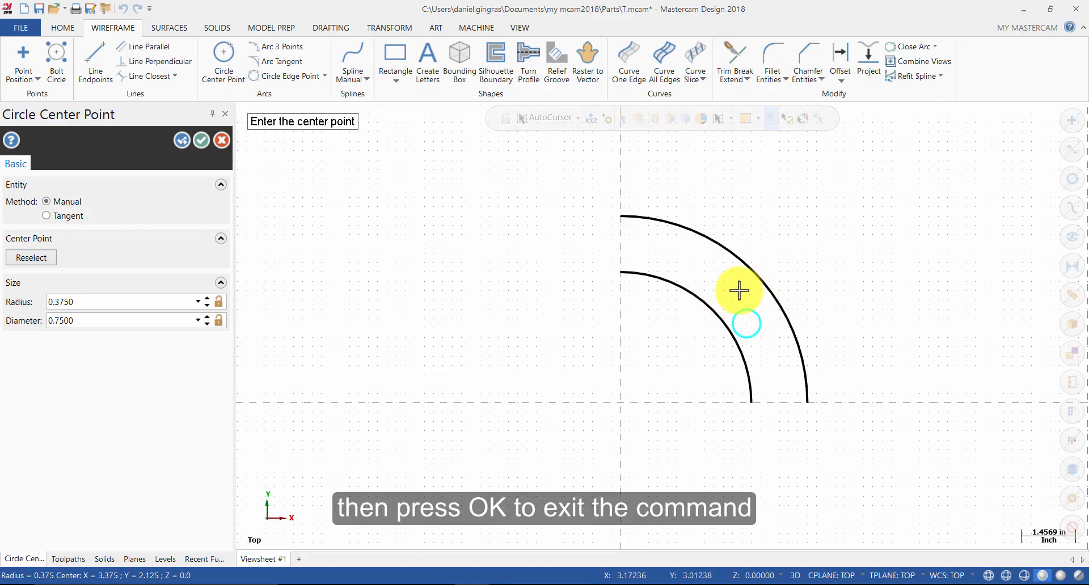
pyautogui.click(201, 140)
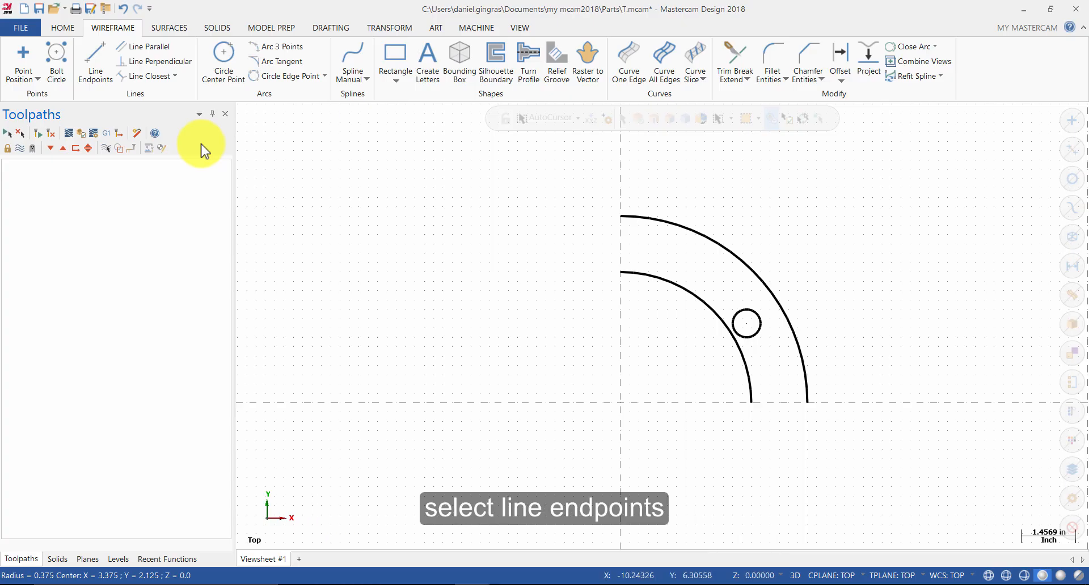
# Step: Draw a 180° line tangent to the small circle, extending about 1.7 inches toward the inner arc
pyautogui.click(97, 71)
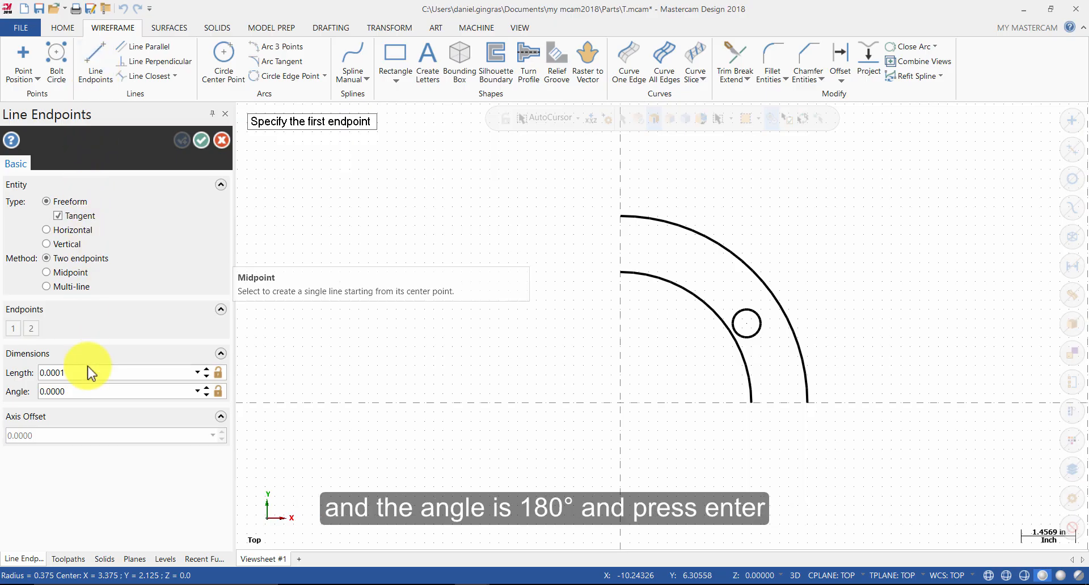
pyautogui.click(91, 385)
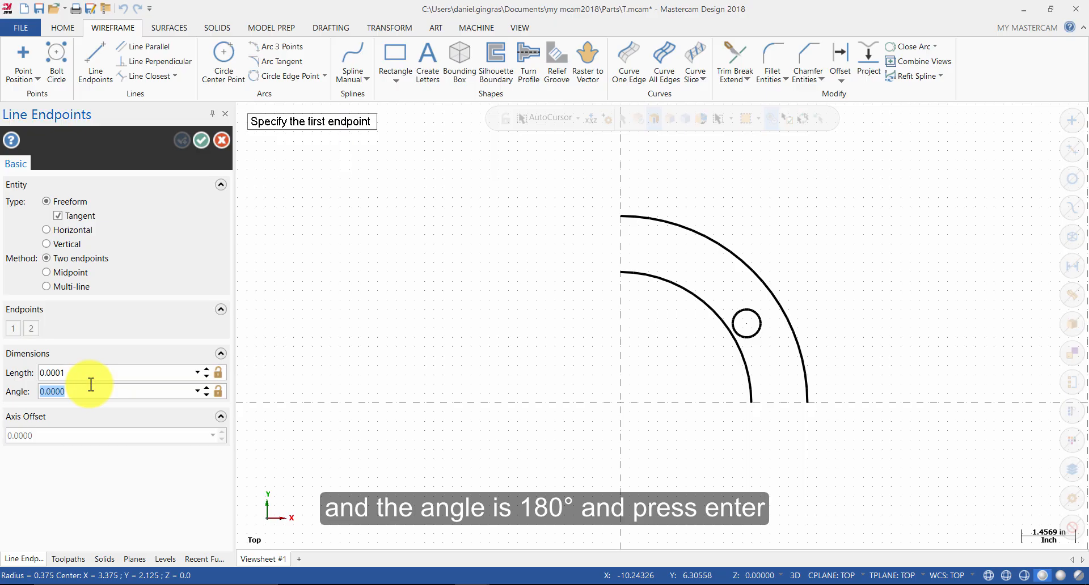
pyautogui.write('180')
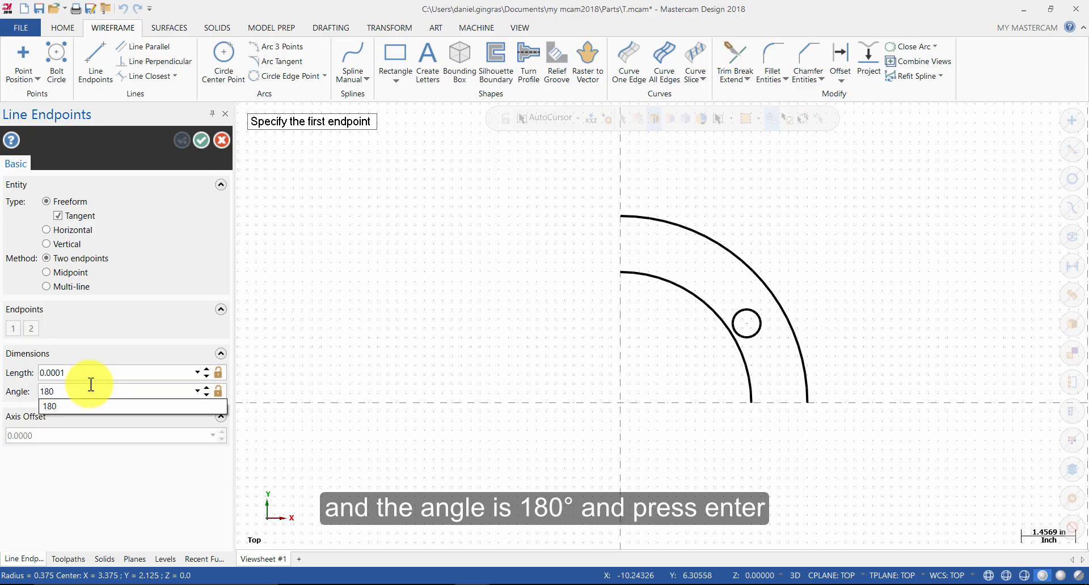
pyautogui.press('Return')
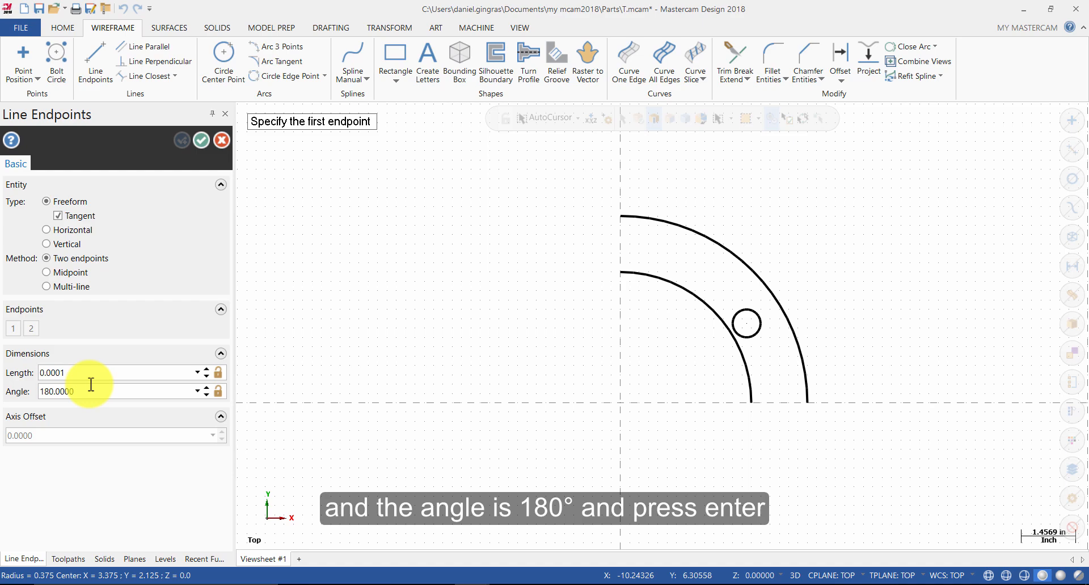
pyautogui.click(739, 310)
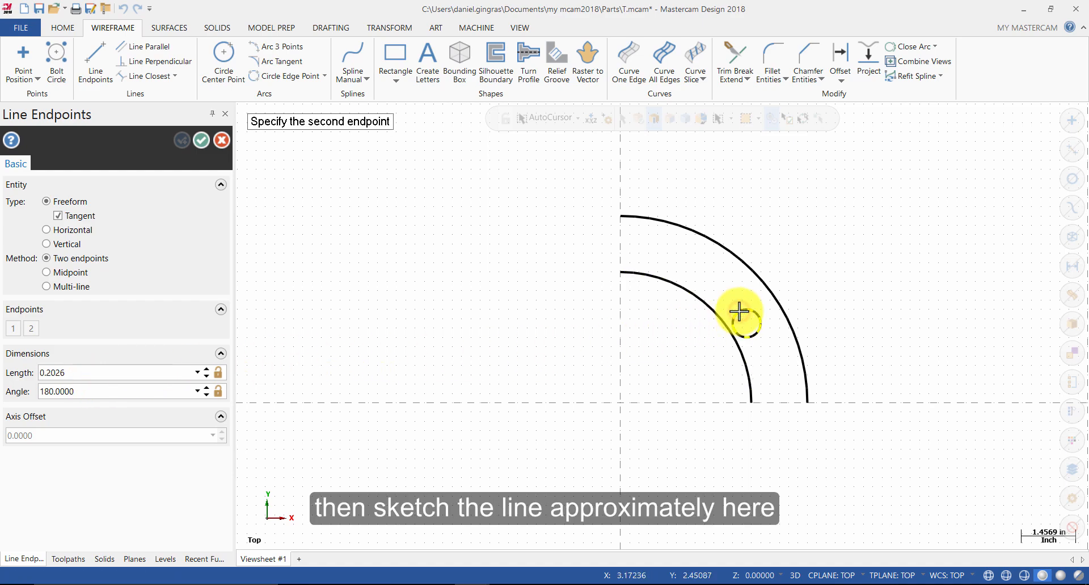
pyautogui.click(683, 310)
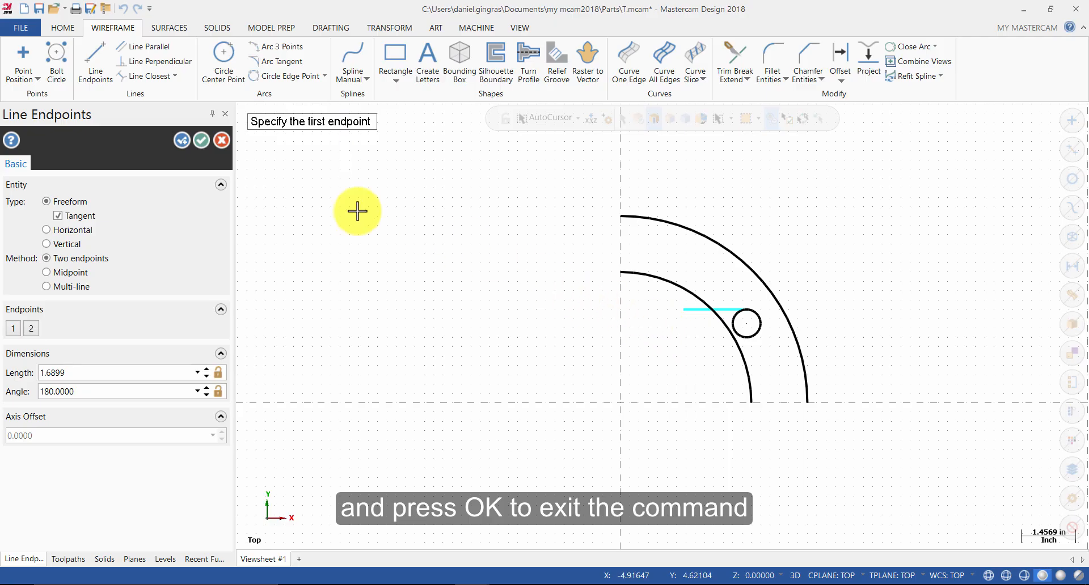
pyautogui.click(201, 140)
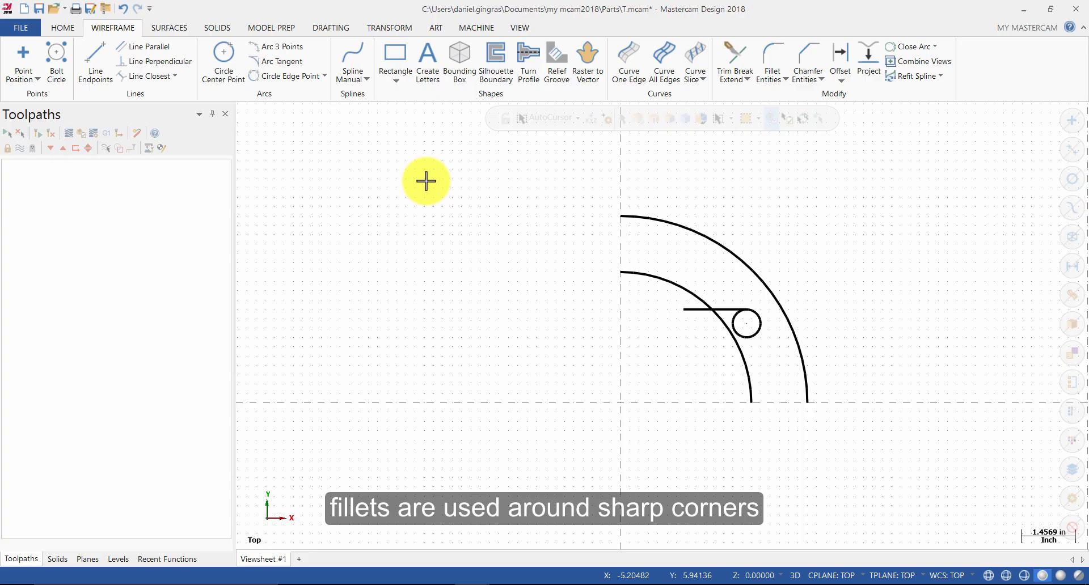
# Step: Fillet the horizontal line and the inner arc with a 0.75 radius, trimming both, and close the Fillet command
pyautogui.click(777, 57)
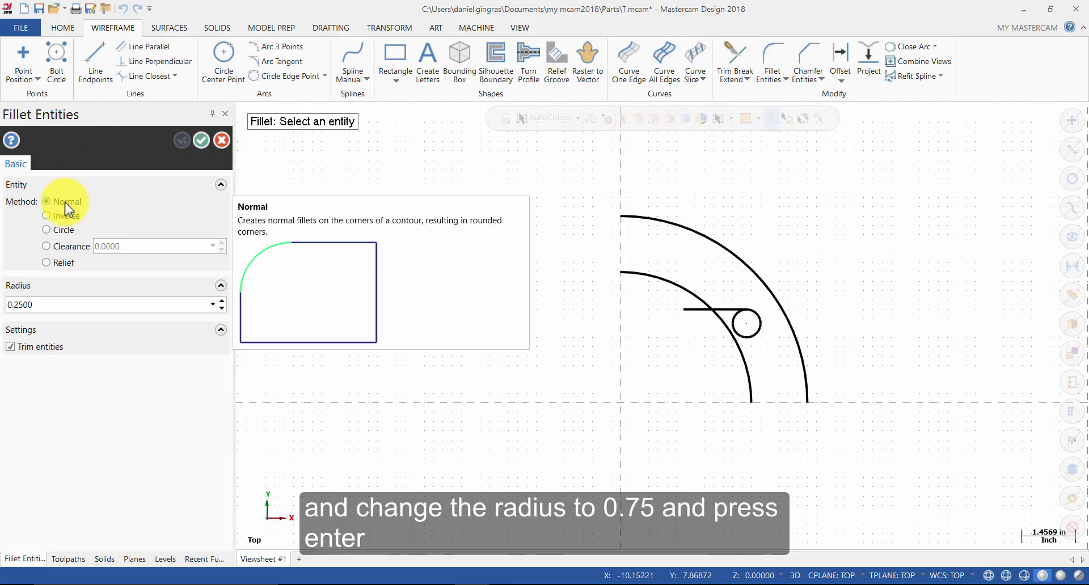
pyautogui.doubleClick(63, 301)
pyautogui.write('.75')
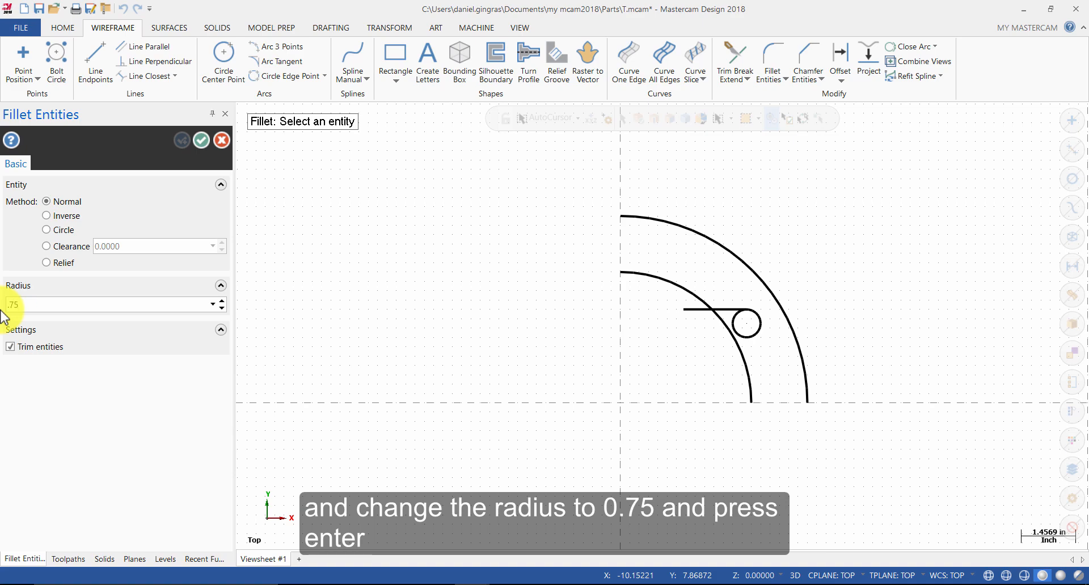
pyautogui.press('Return')
pyautogui.click(729, 307)
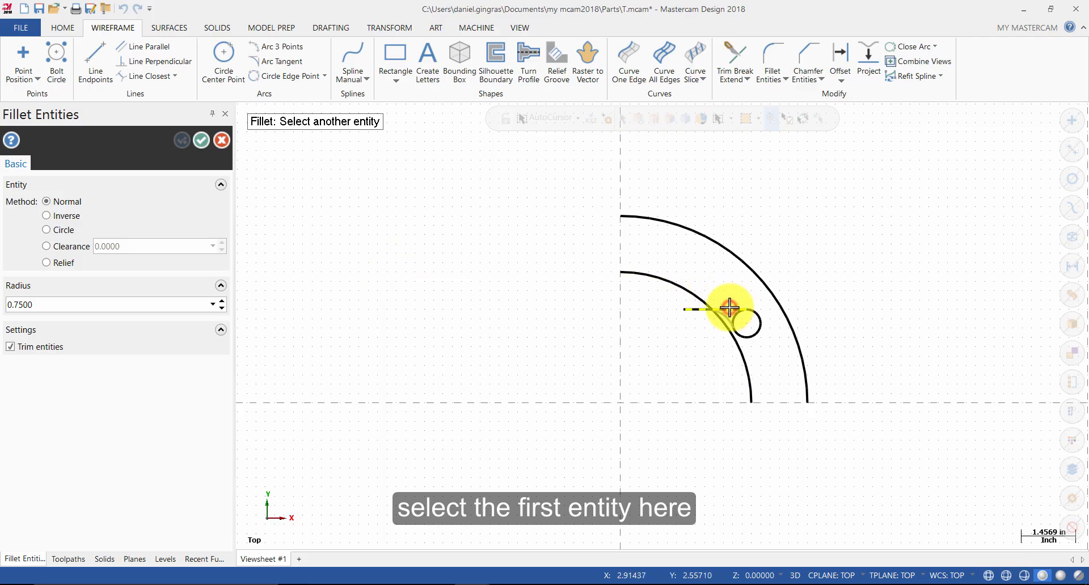
pyautogui.click(678, 289)
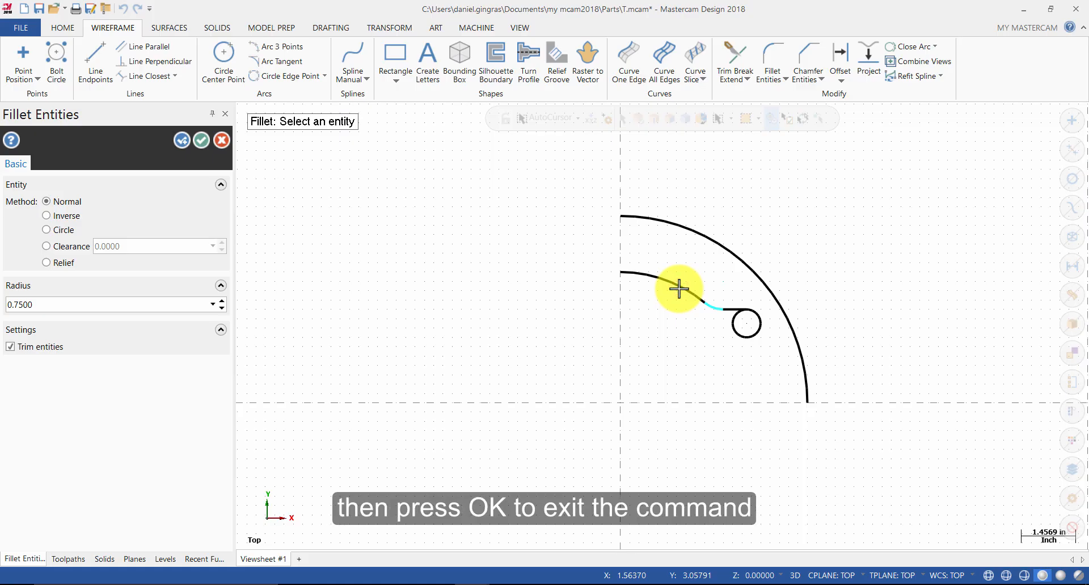
pyautogui.click(197, 138)
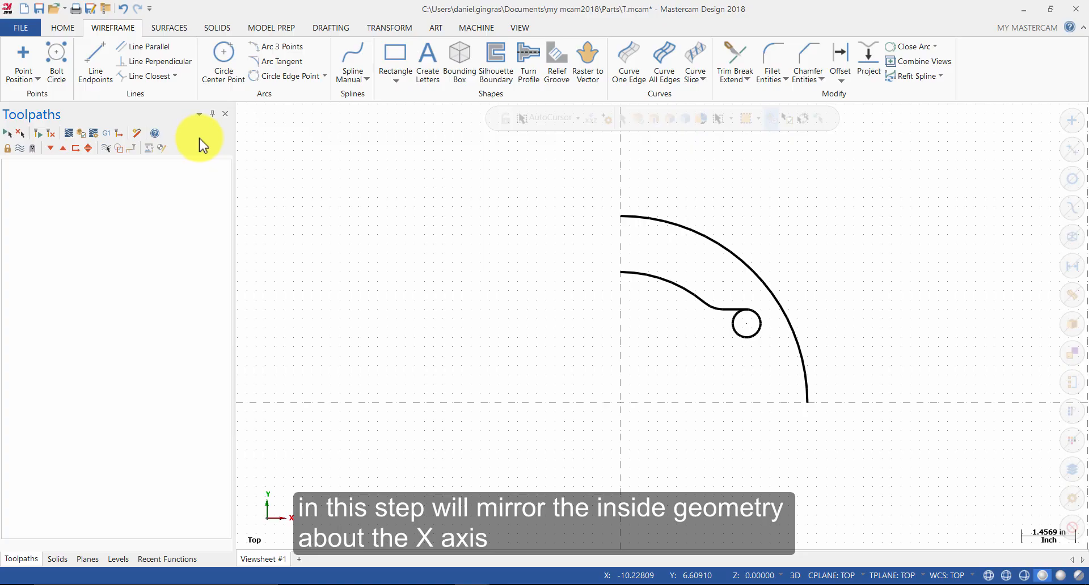
# Step: Mirror copies of all entities about the X axis, then clear the result colors
pyautogui.click(390, 28)
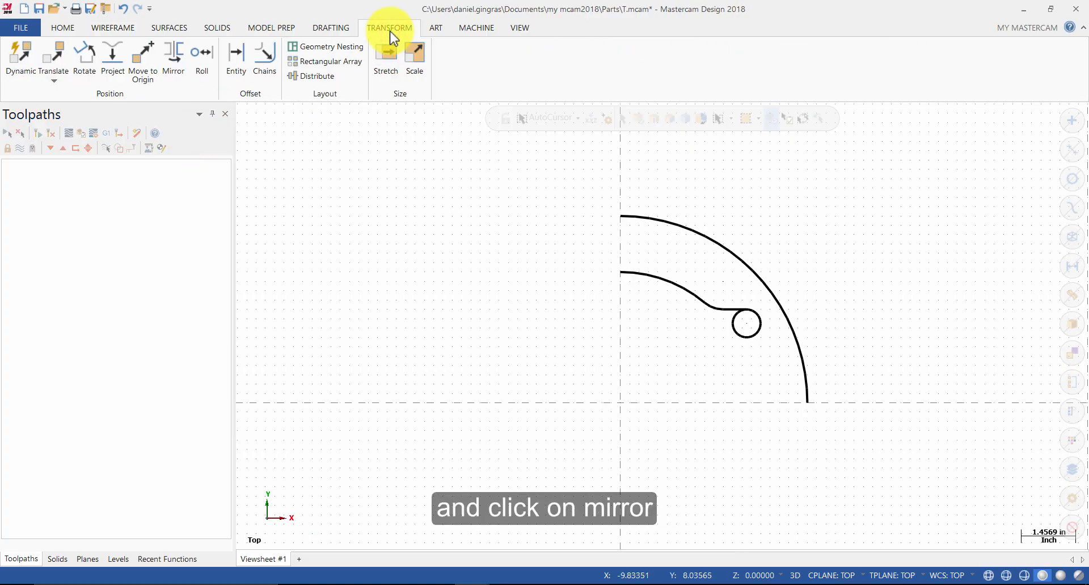
pyautogui.click(173, 54)
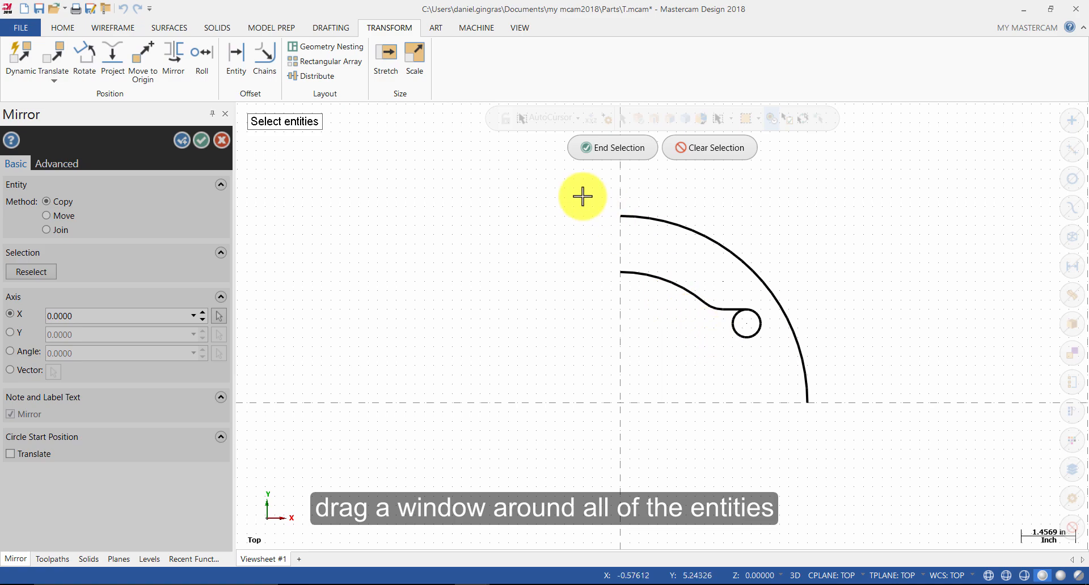
pyautogui.moveTo(572, 192); pyautogui.dragTo(840, 427)
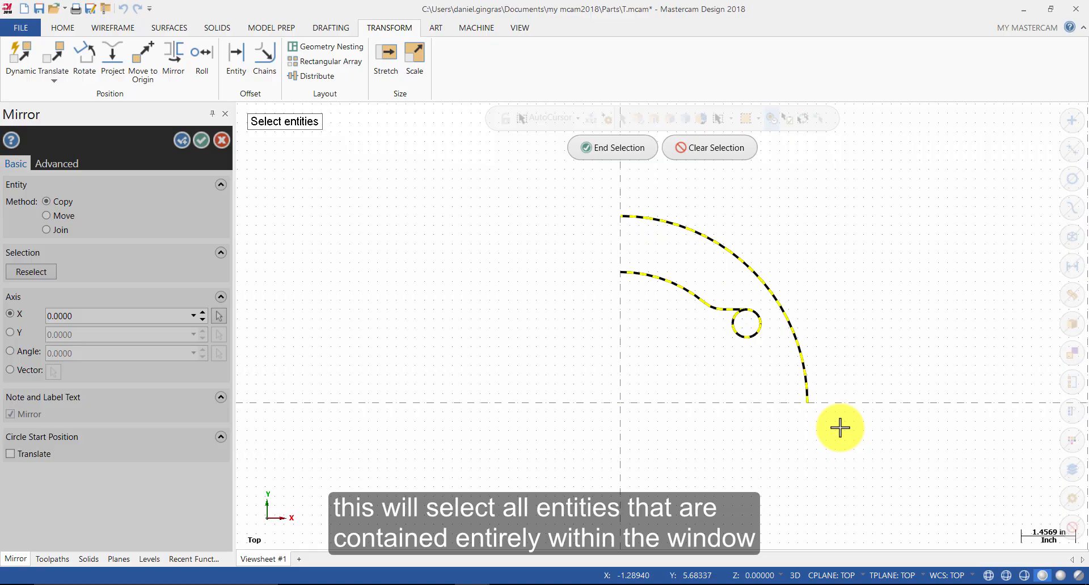
pyautogui.click(624, 149)
pyautogui.scroll(-2, 822, 227)
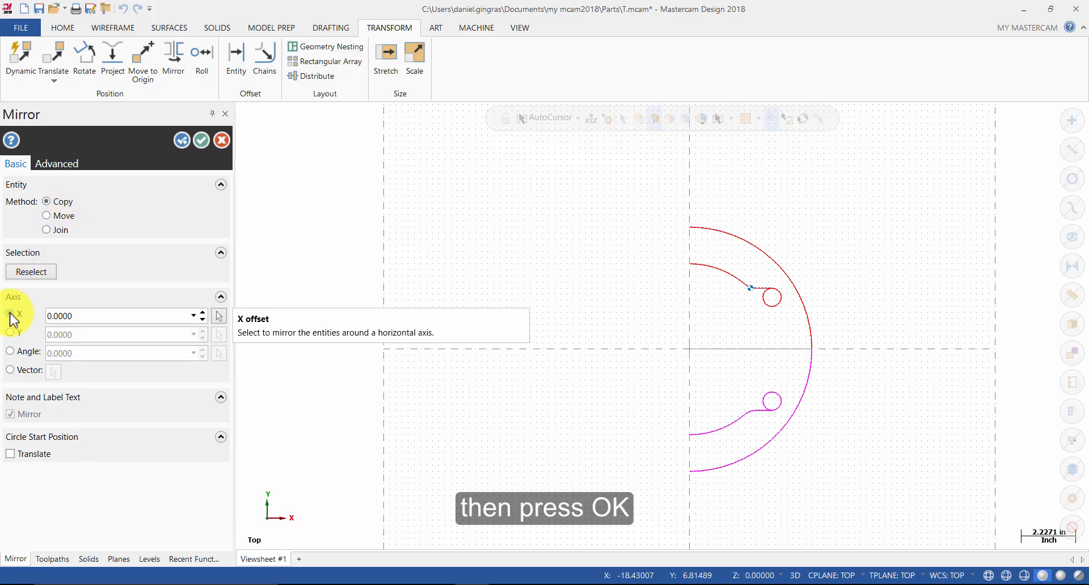
pyautogui.click(202, 140)
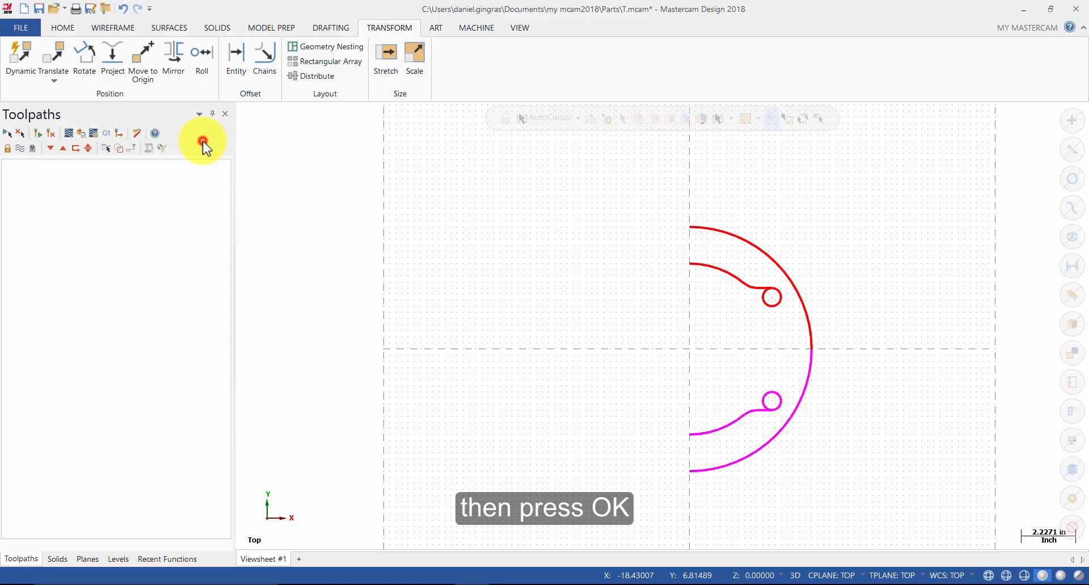
pyautogui.rightClick(542, 238)
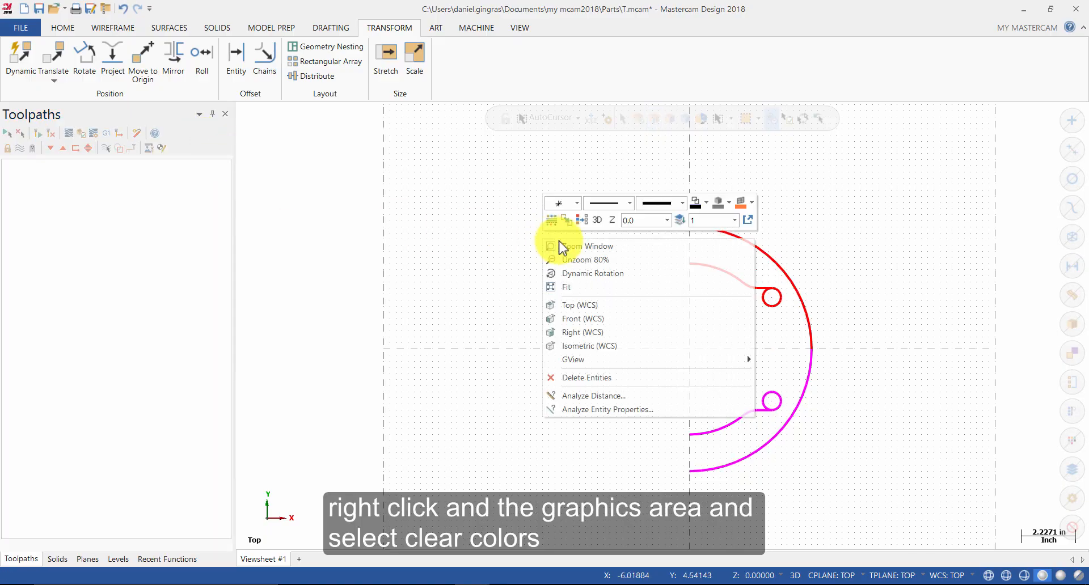
pyautogui.click(580, 223)
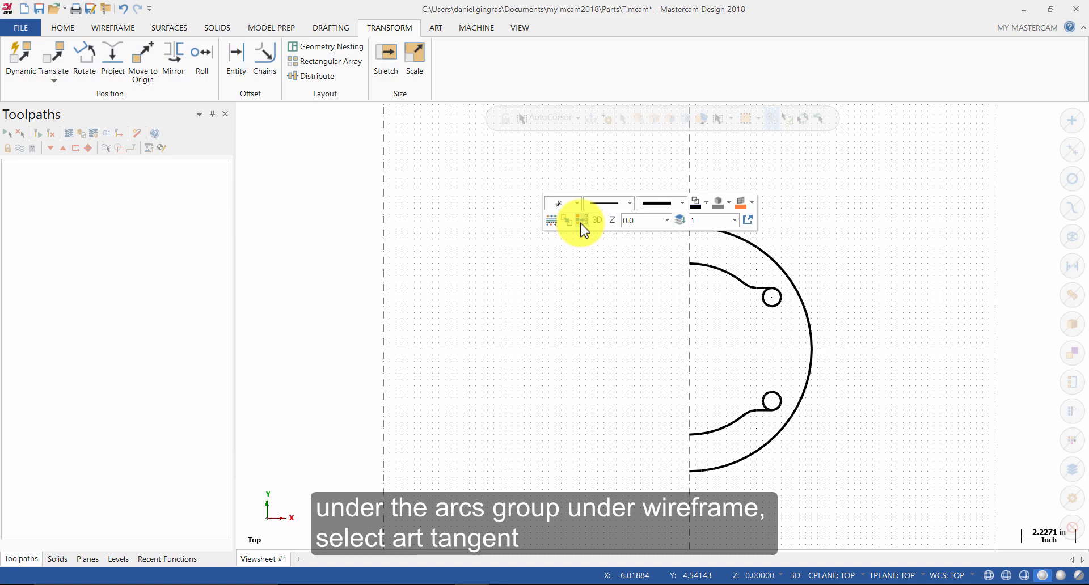
# Step: Create a radius 5 tangent arc between the two small circles using the Arc two entities method
pyautogui.click(116, 27)
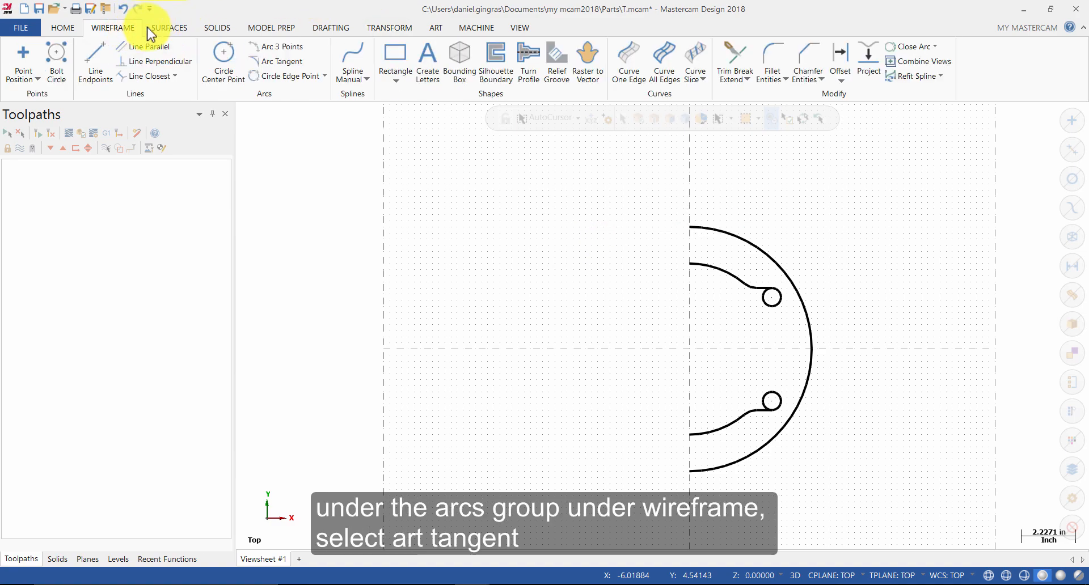
pyautogui.click(278, 60)
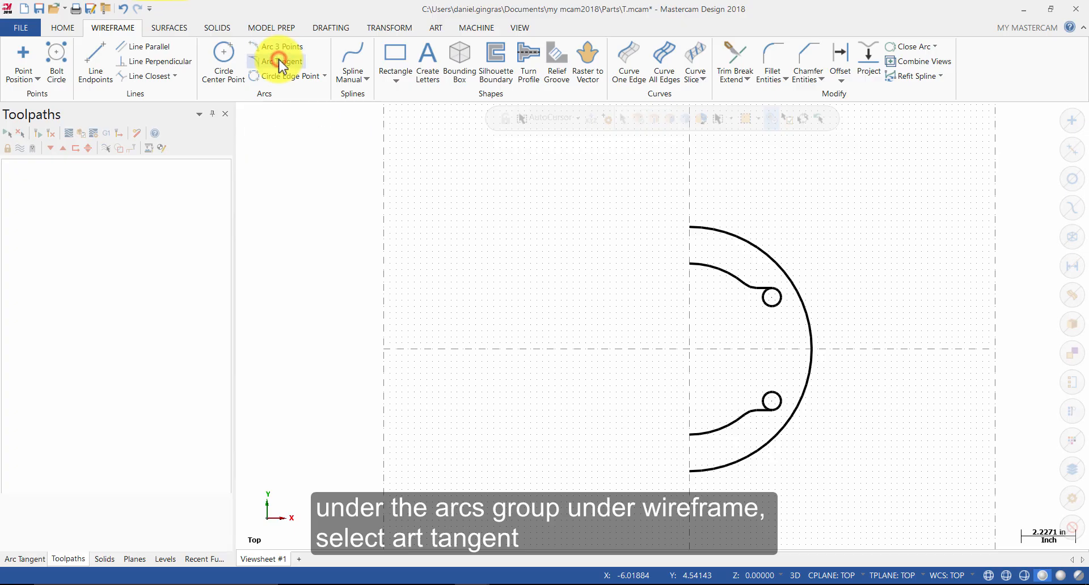
pyautogui.click(172, 204)
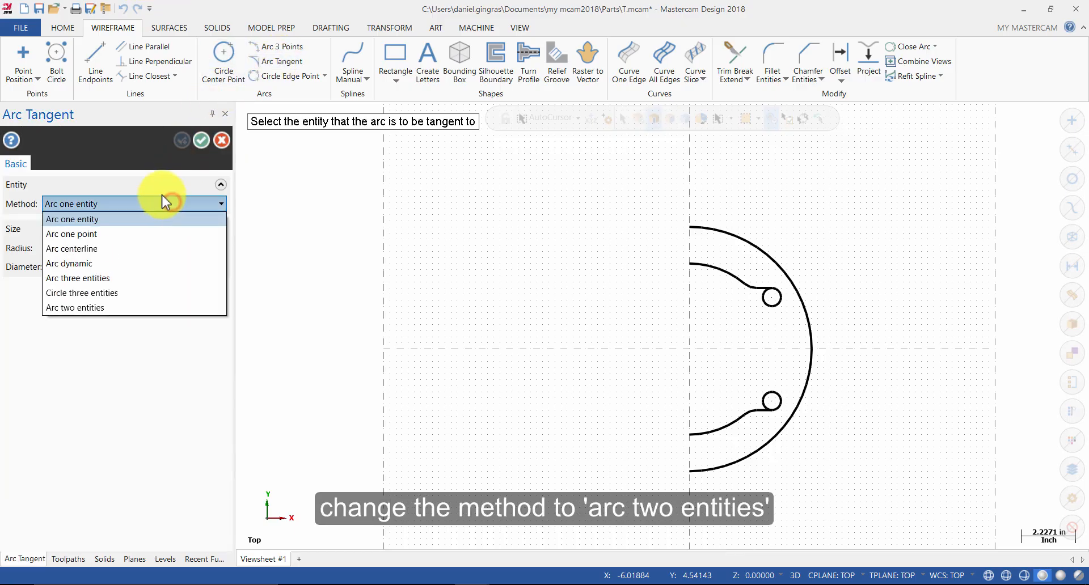
pyautogui.click(134, 309)
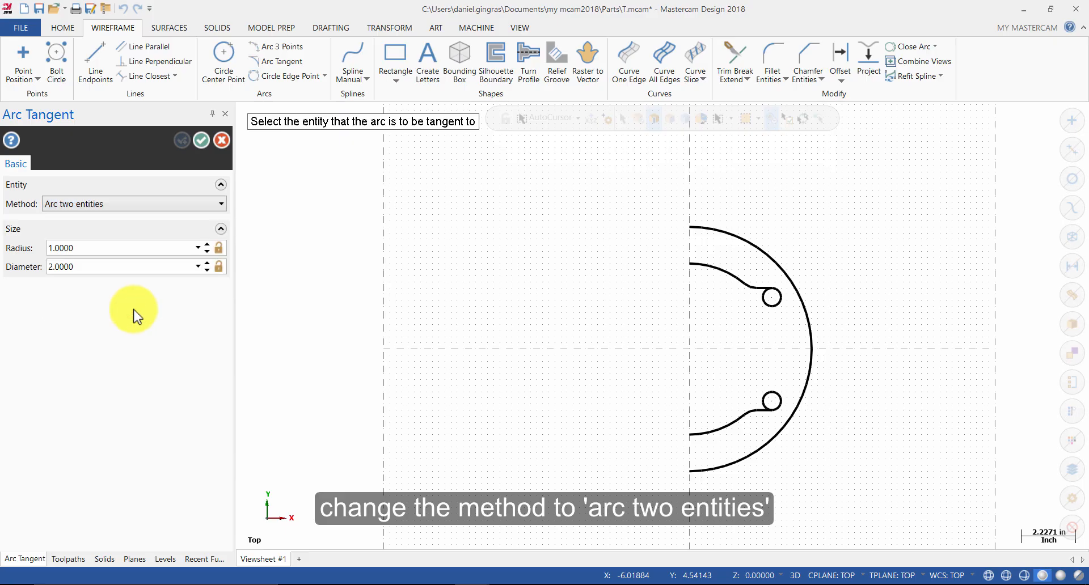
pyautogui.click(106, 248)
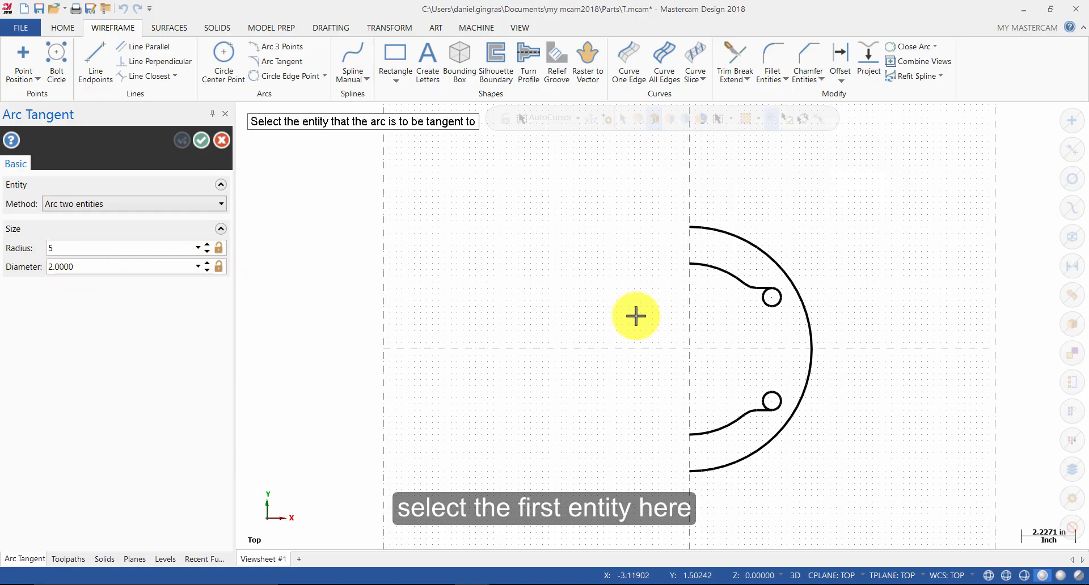
pyautogui.click(775, 300)
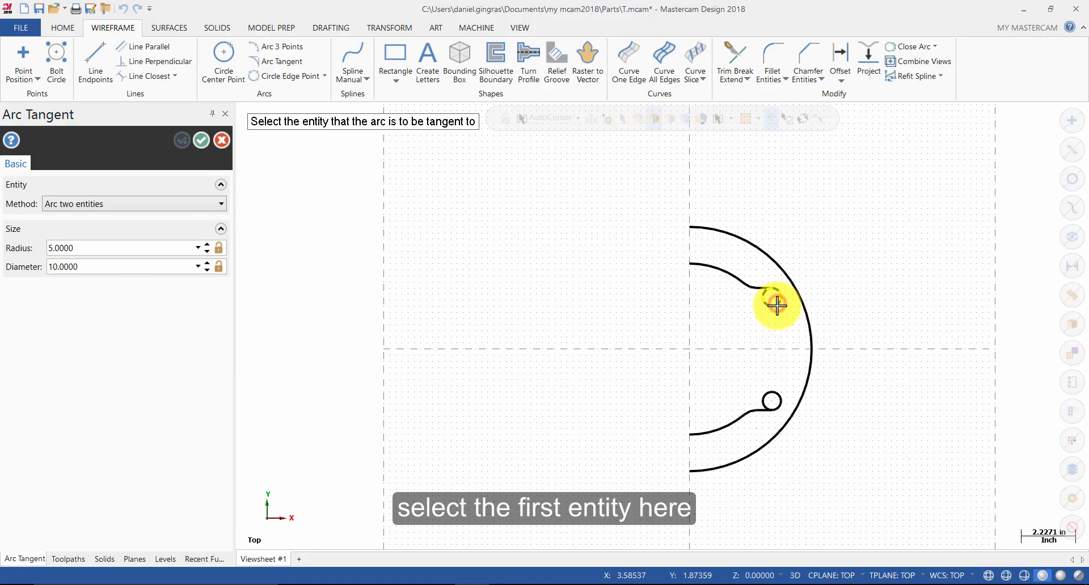
pyautogui.click(772, 390)
pyautogui.scroll(3, 760, 403)
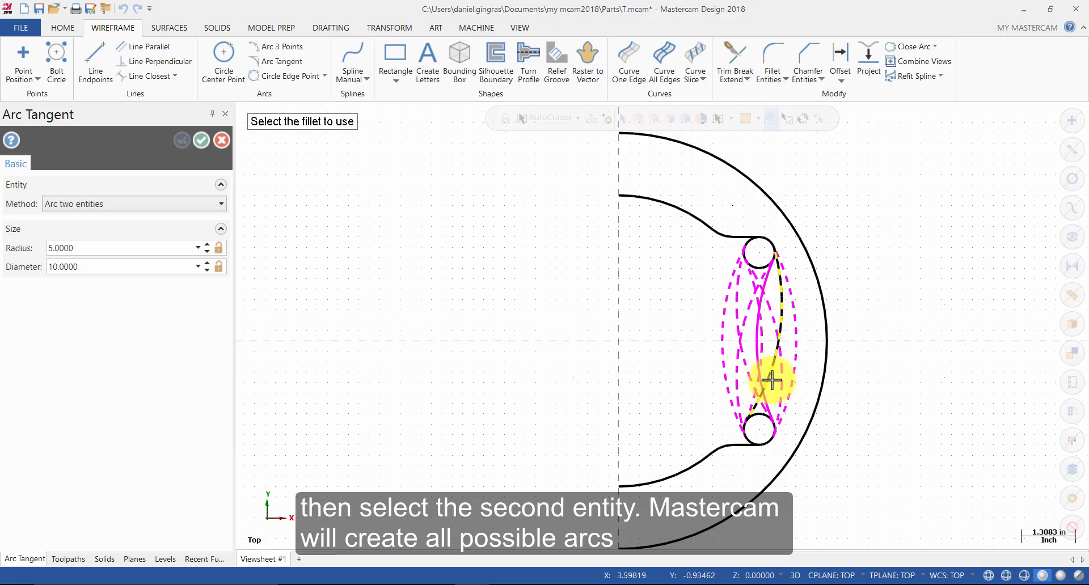
pyautogui.scroll(1, 767, 374)
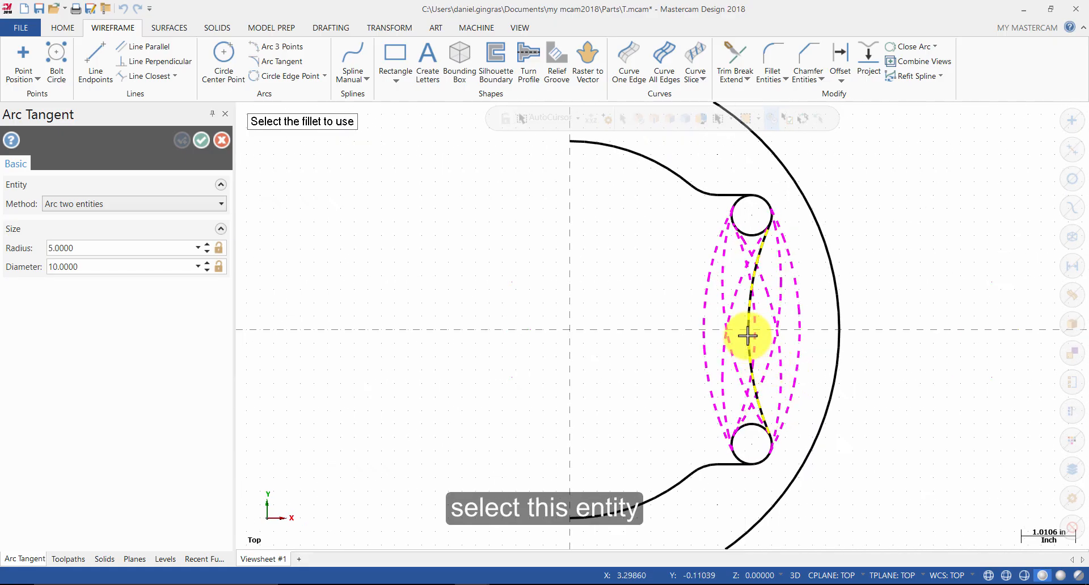
pyautogui.click(747, 336)
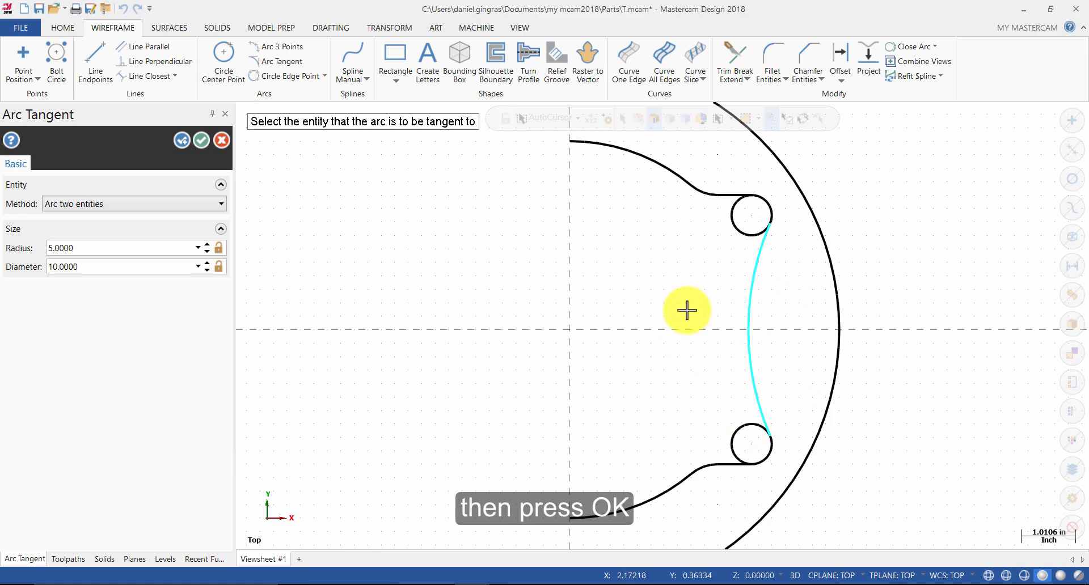
pyautogui.click(201, 140)
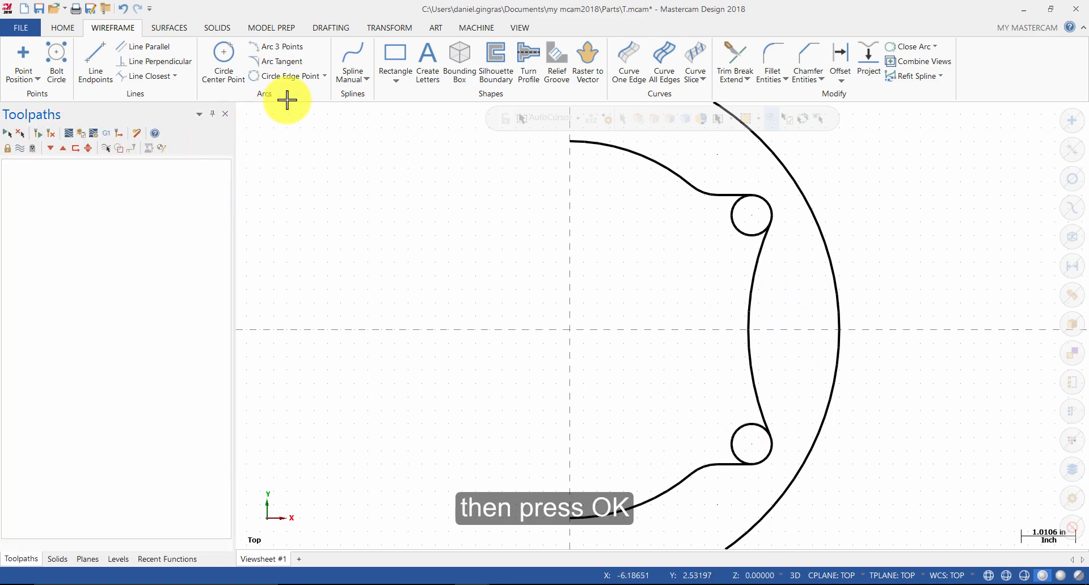
# Step: Try a three-entity trim picking the upper fillet line, the tangent arc and the small circle, then undo it
pyautogui.scroll(-4, 804, 245)
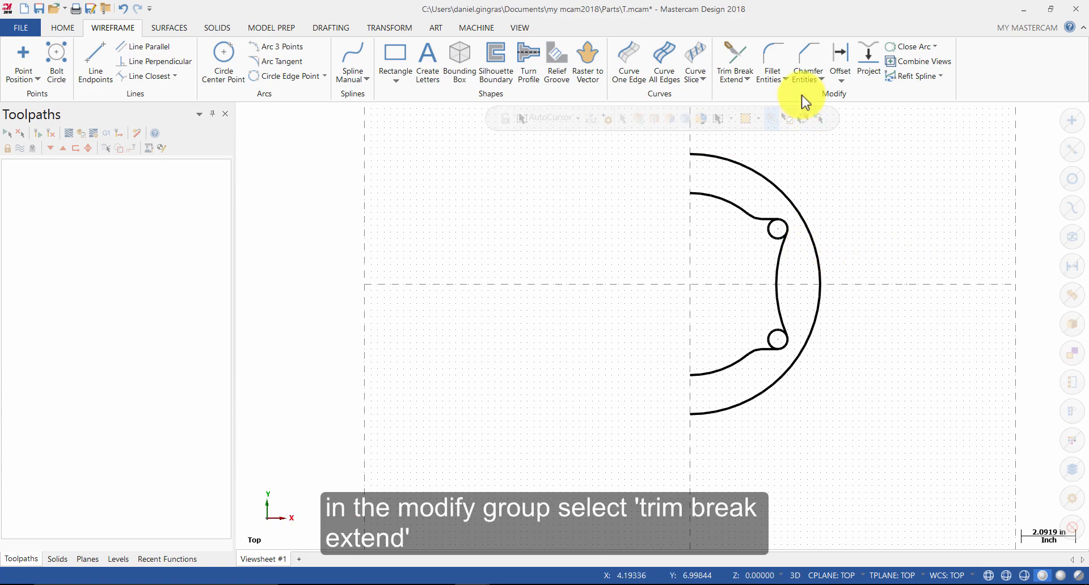
pyautogui.click(738, 58)
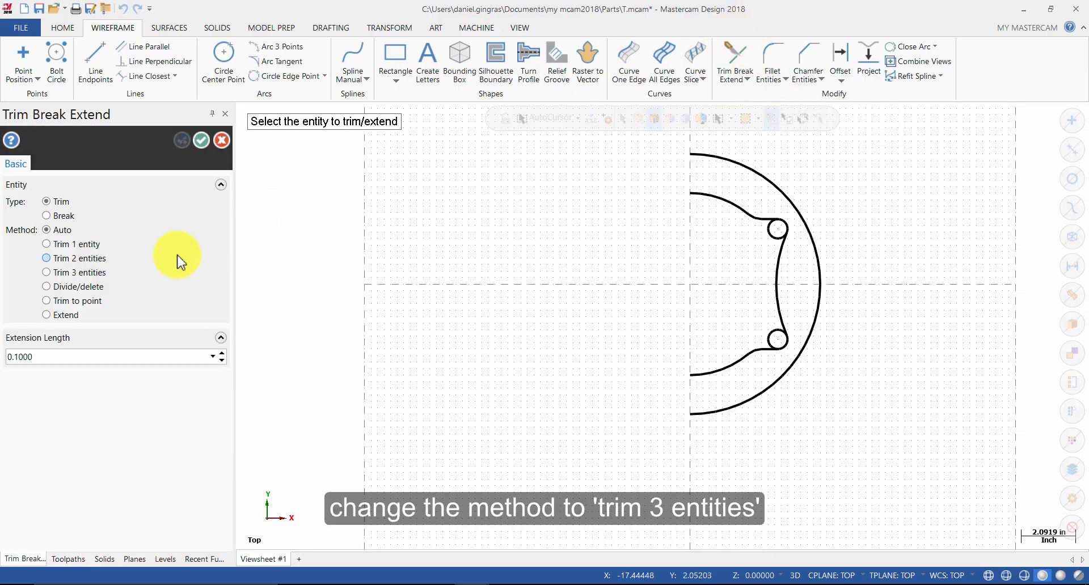
pyautogui.click(96, 276)
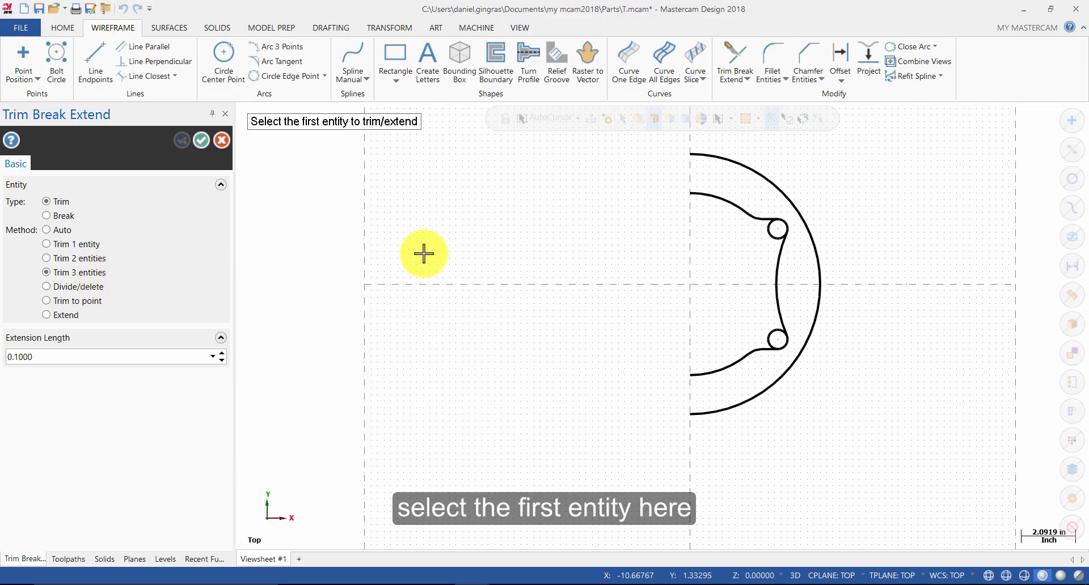
pyautogui.click(760, 219)
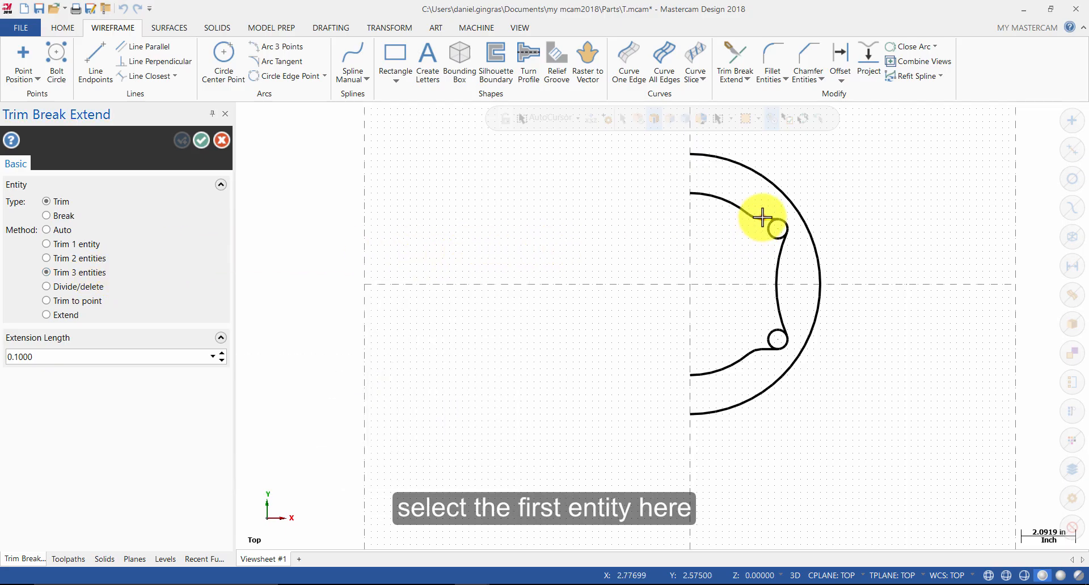
pyautogui.scroll(3, 761, 219)
pyautogui.scroll(3, 761, 217)
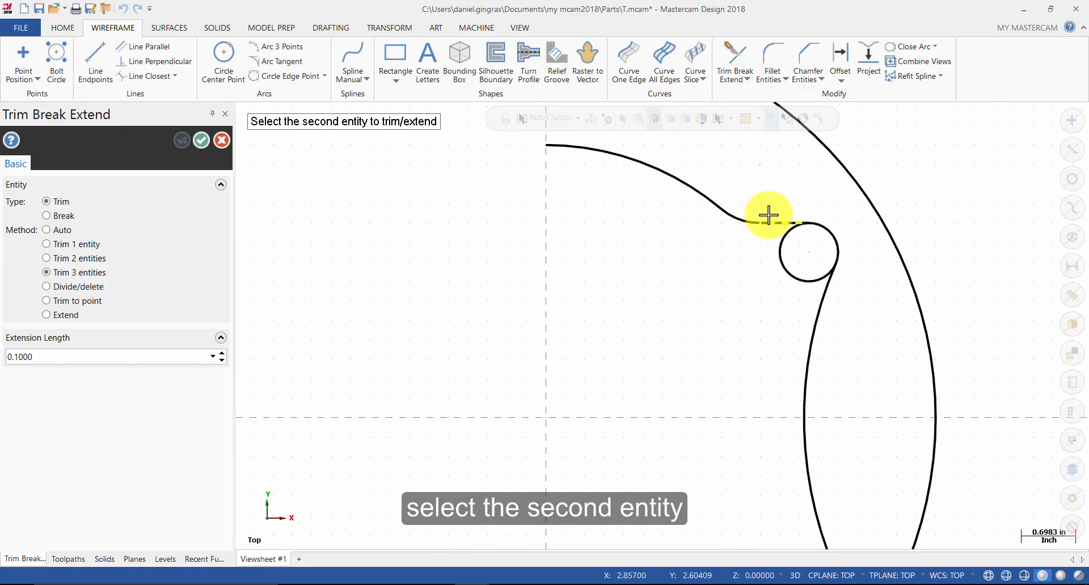
pyautogui.click(822, 319)
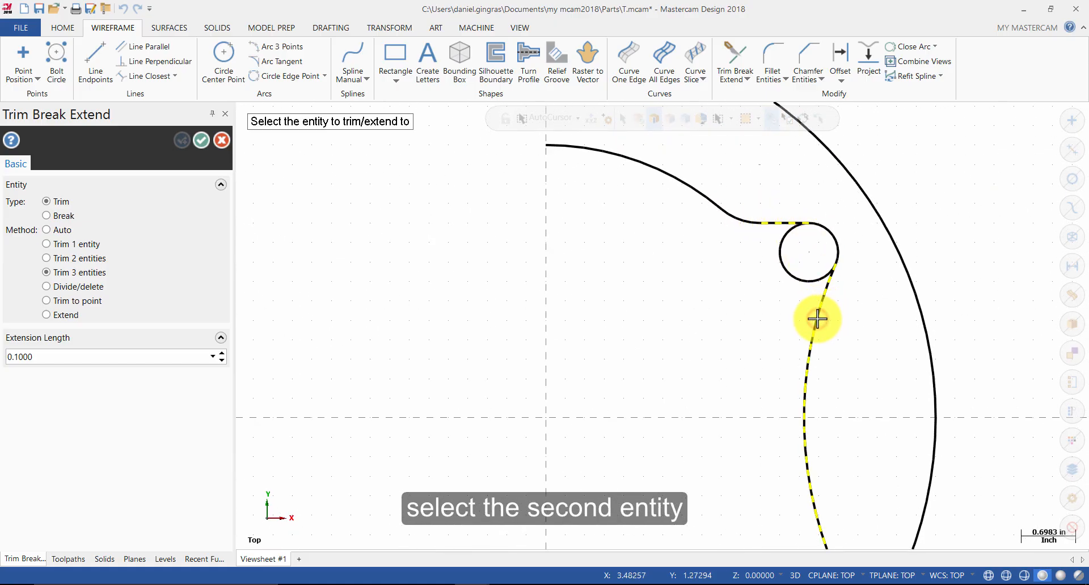
pyautogui.click(831, 262)
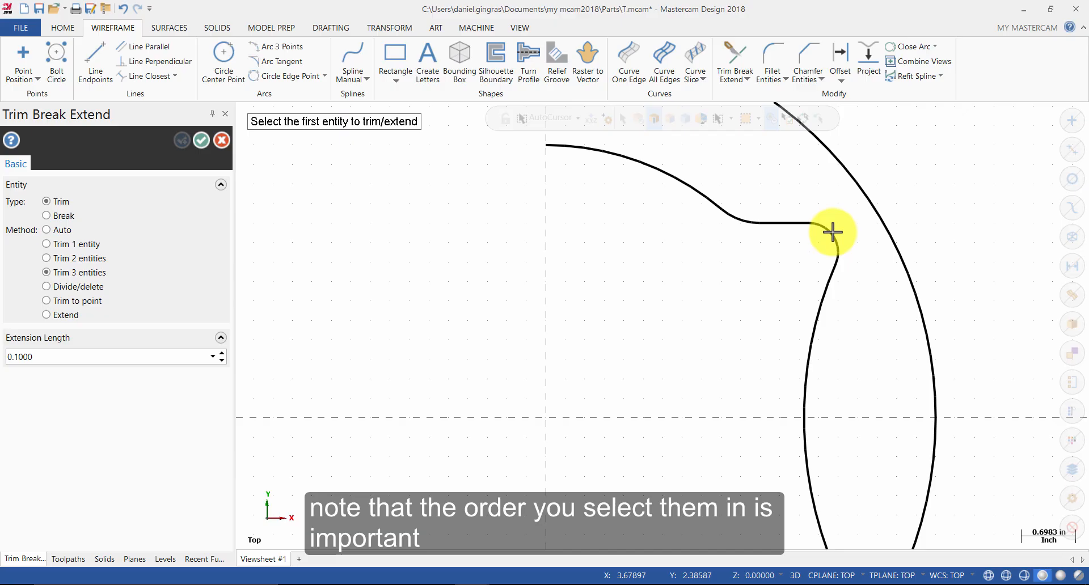
pyautogui.press('Escape')
pyautogui.hotkey('ctrl', 'z')
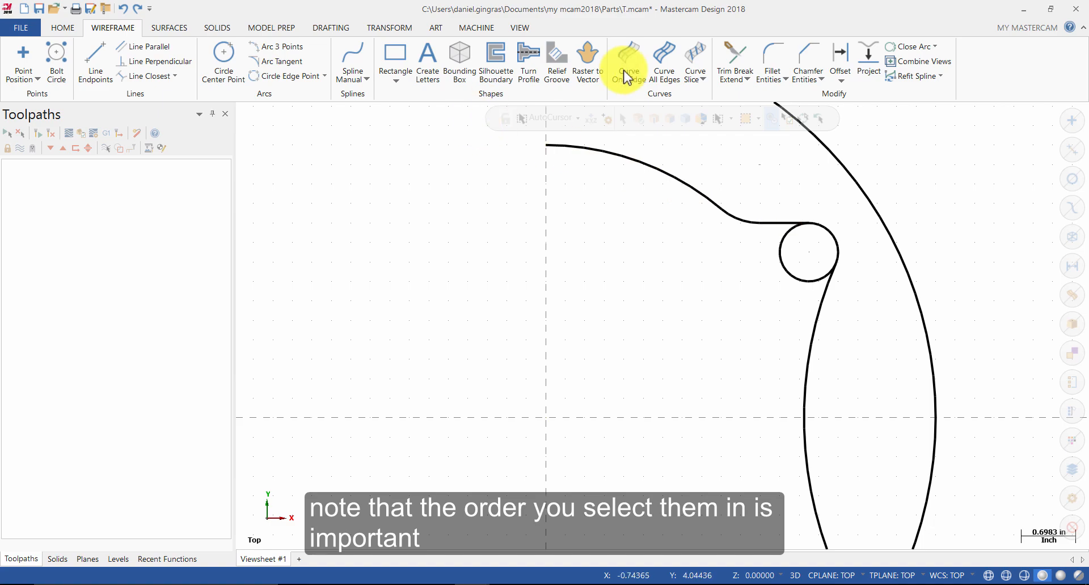
# Step: Retry the three-entity trim picking the line, the tangent arc, then the circle's left side, and undo it
pyautogui.click(732, 60)
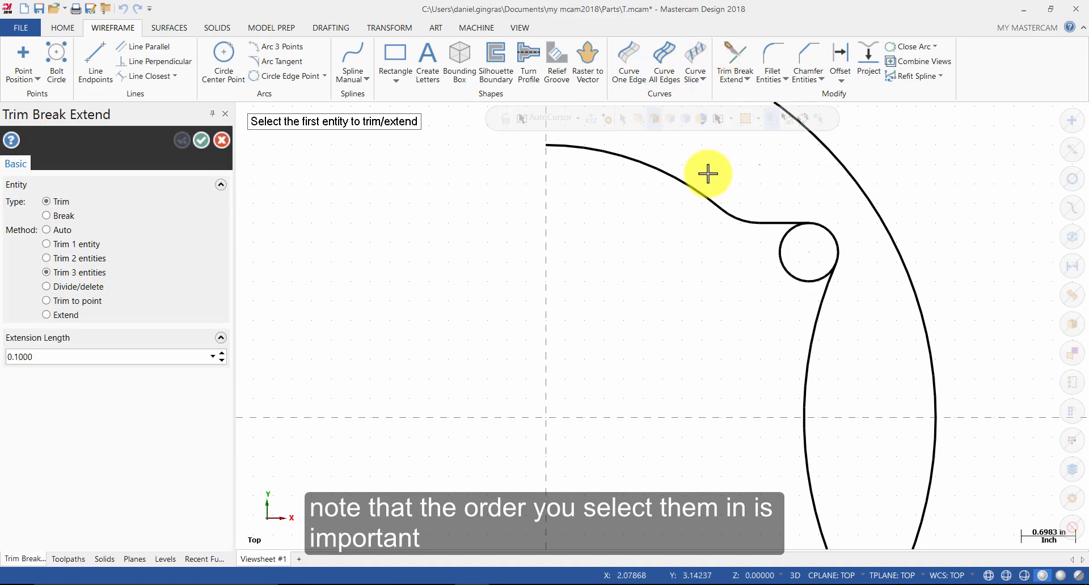
pyautogui.click(762, 223)
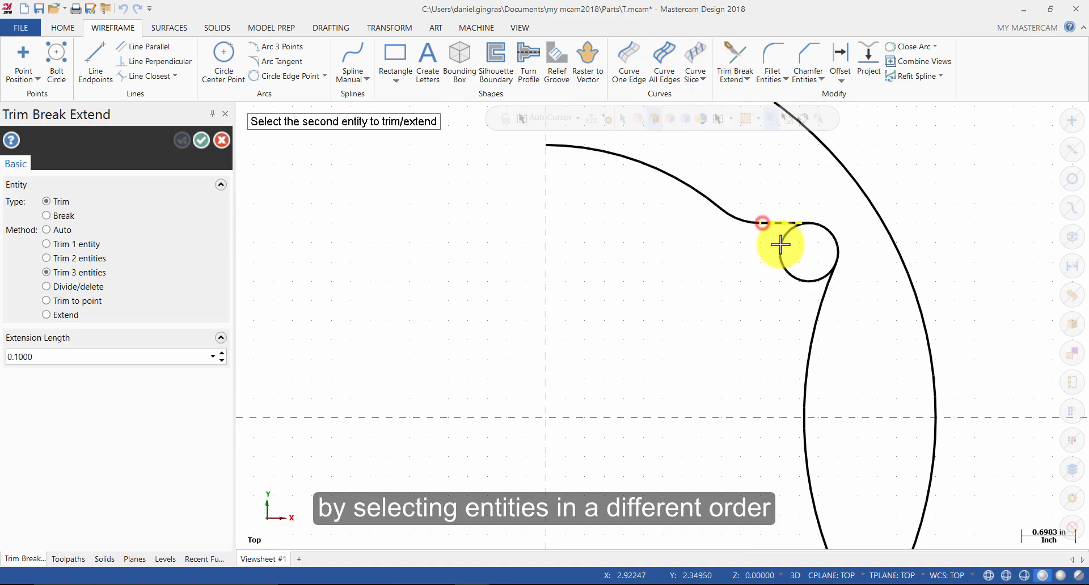
pyautogui.click(816, 303)
pyautogui.click(789, 266)
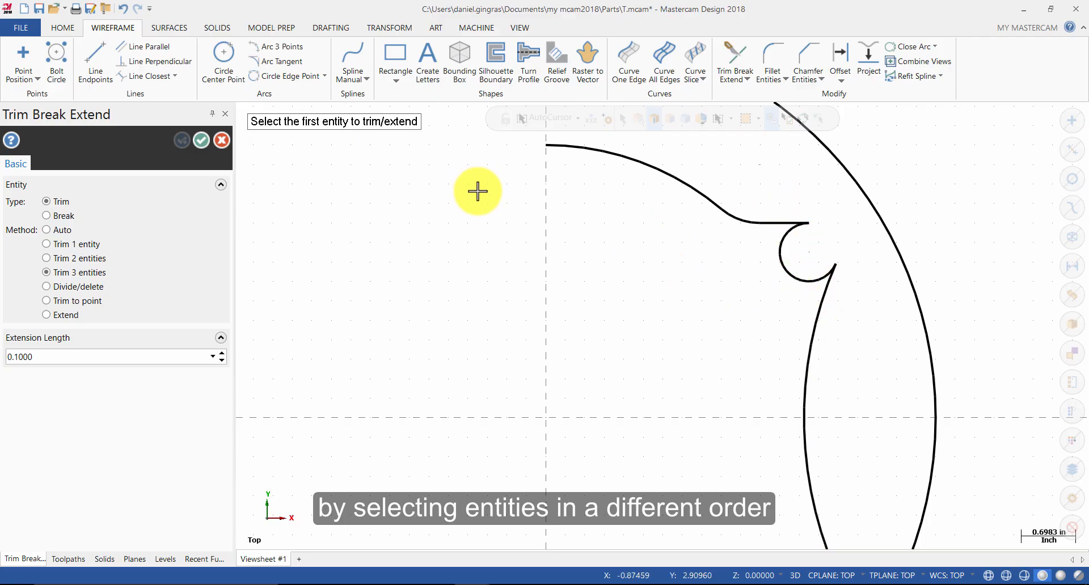
pyautogui.press('Escape')
pyautogui.hotkey('ctrl', 'z')
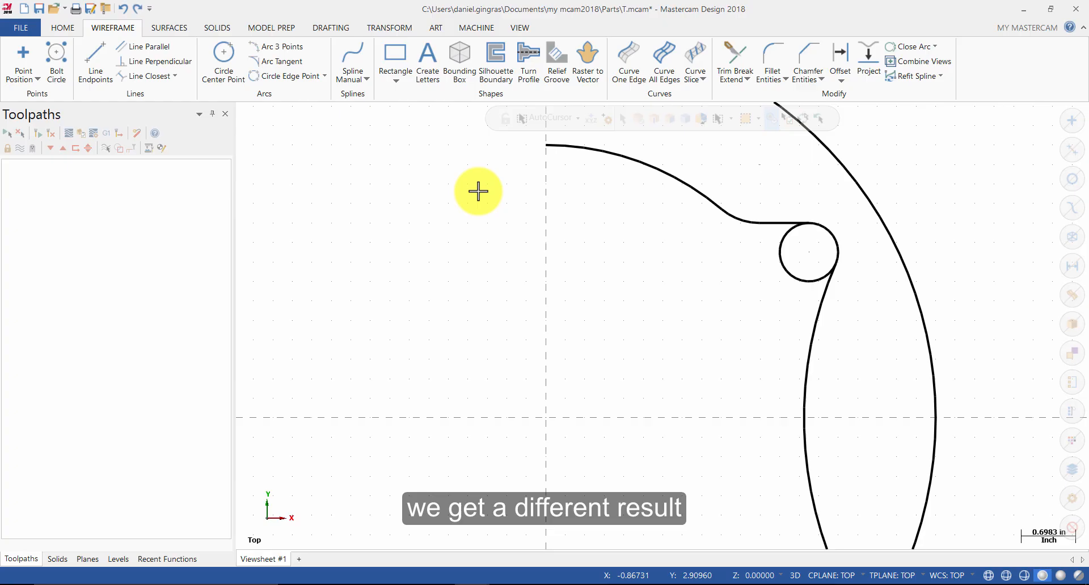
# Step: Try a three-entity trim picking the small circle, the upper fillet line, then the tangent arc, and undo it
pyautogui.click(751, 57)
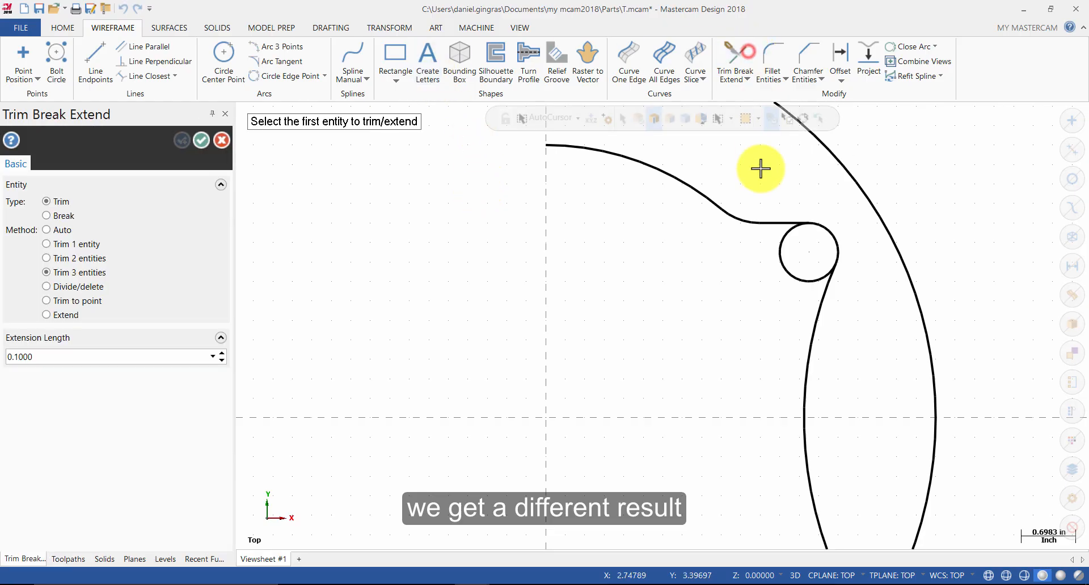
pyautogui.click(825, 228)
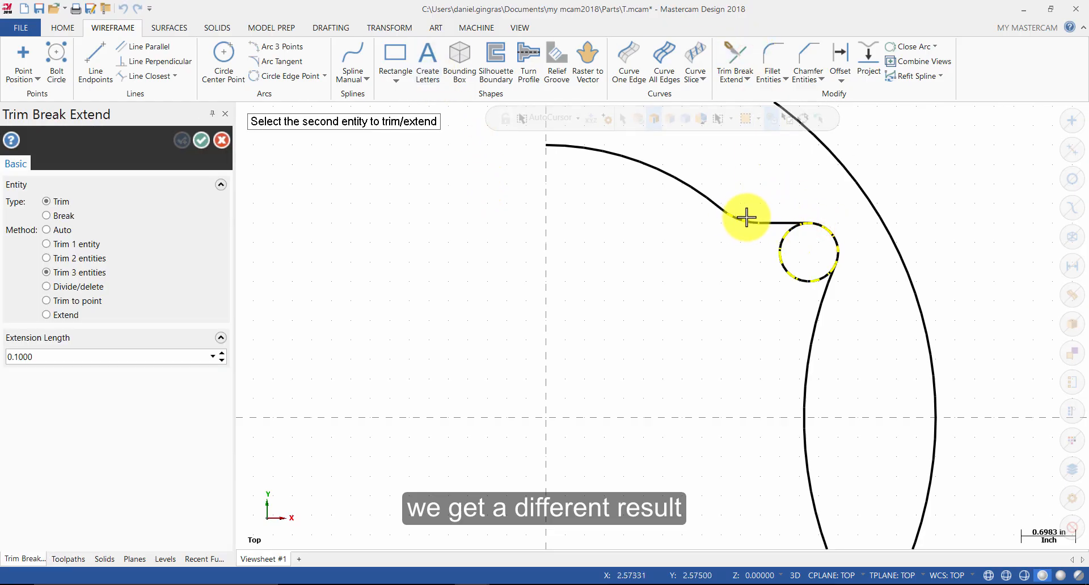
pyautogui.click(766, 222)
pyautogui.click(818, 305)
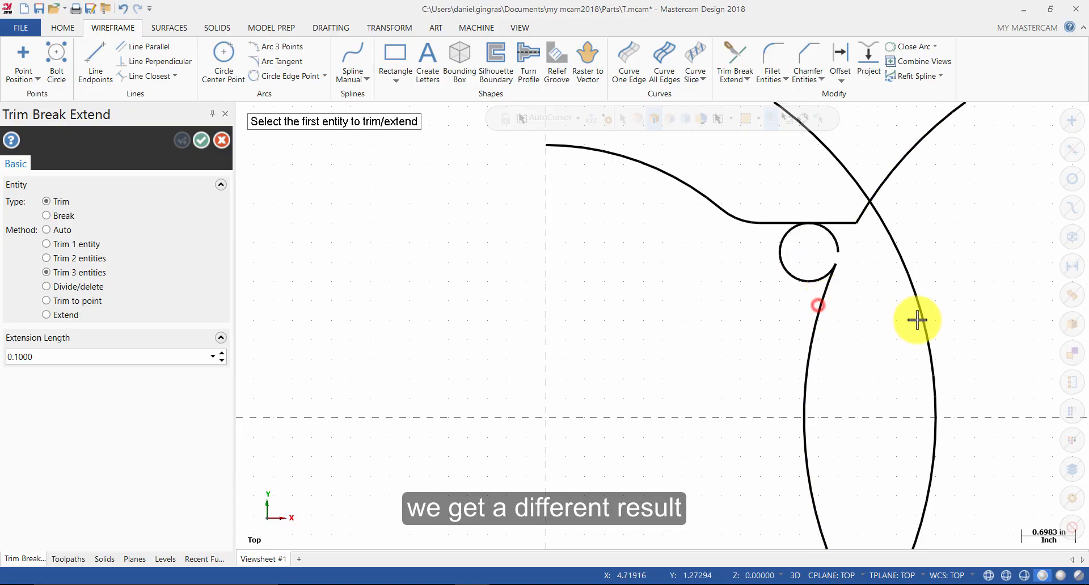
pyautogui.press('Escape')
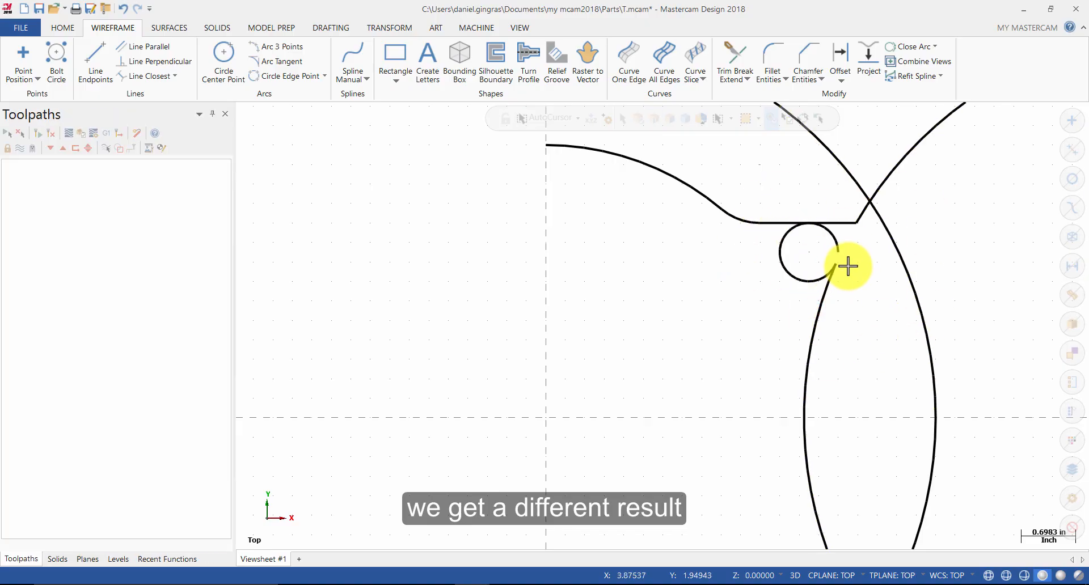
pyautogui.hotkey('ctrl', 'z')
# Step: Trim the upper fillet line, tangent arc and small circle to each other with a three-entity trim
pyautogui.click(747, 56)
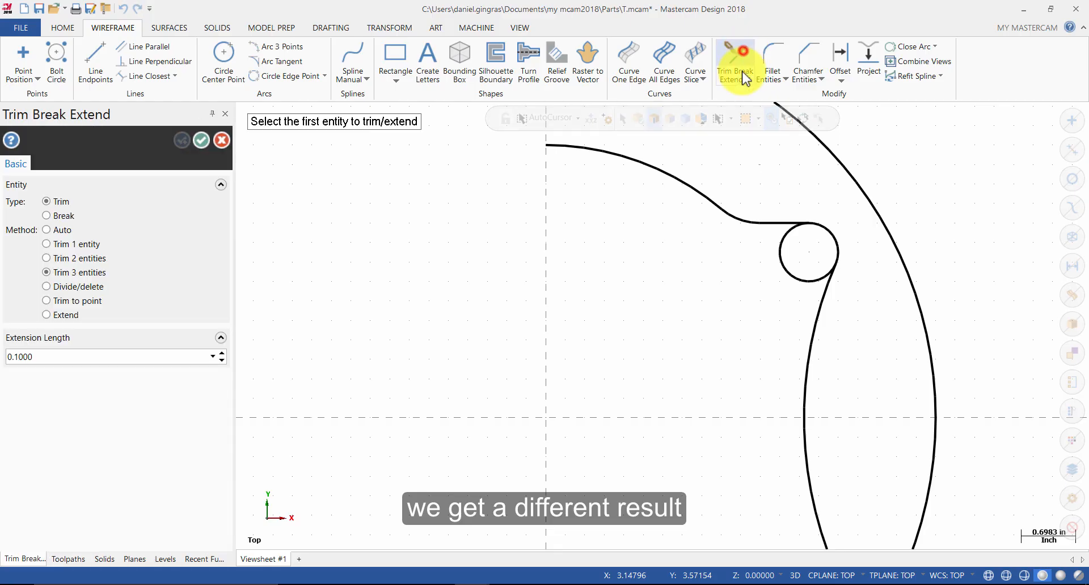
pyautogui.click(764, 221)
pyautogui.click(819, 297)
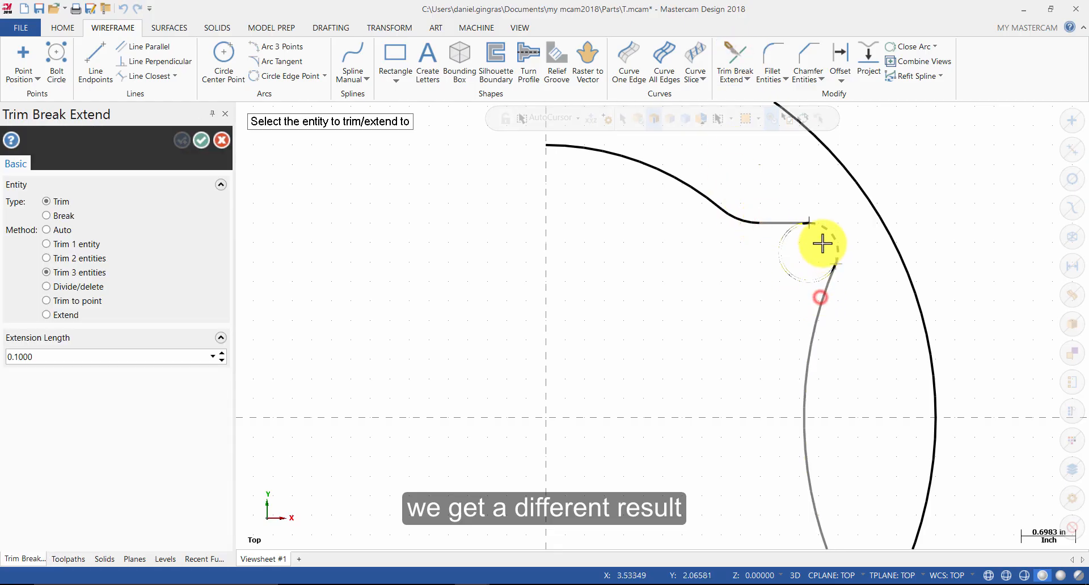
pyautogui.click(828, 230)
# Step: Repeat the three-entity trim on the lower line, tangent arc and small circle, then accept the trims
pyautogui.scroll(-2, 836, 204)
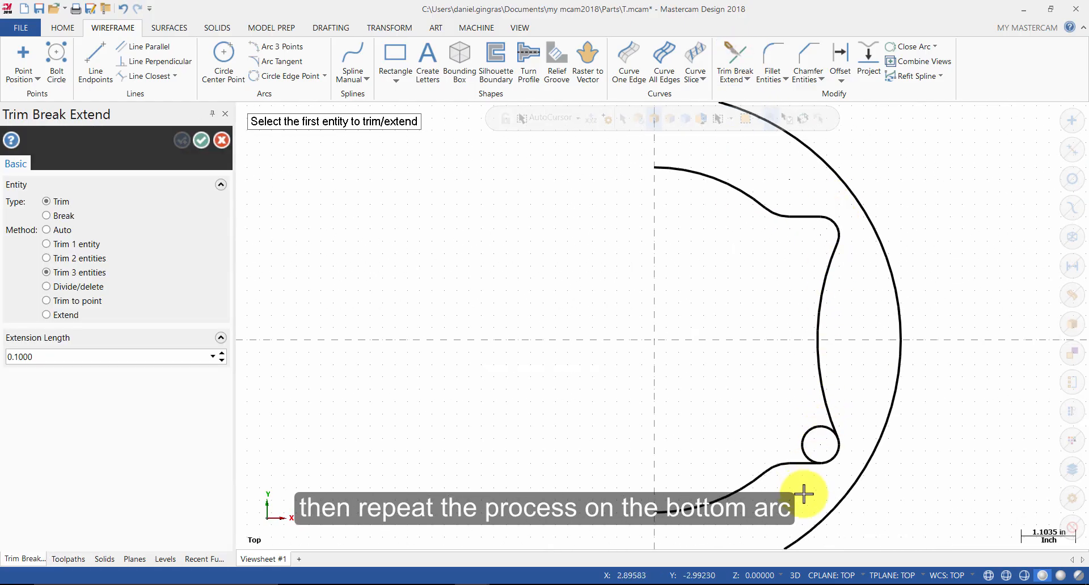
pyautogui.scroll(3, 809, 496)
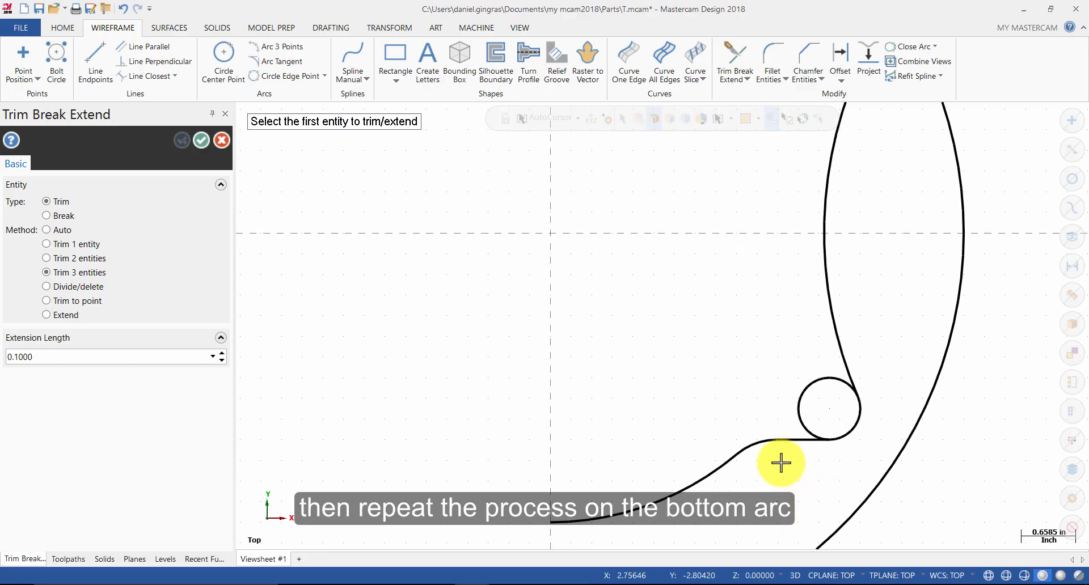
pyautogui.click(798, 439)
pyautogui.click(846, 370)
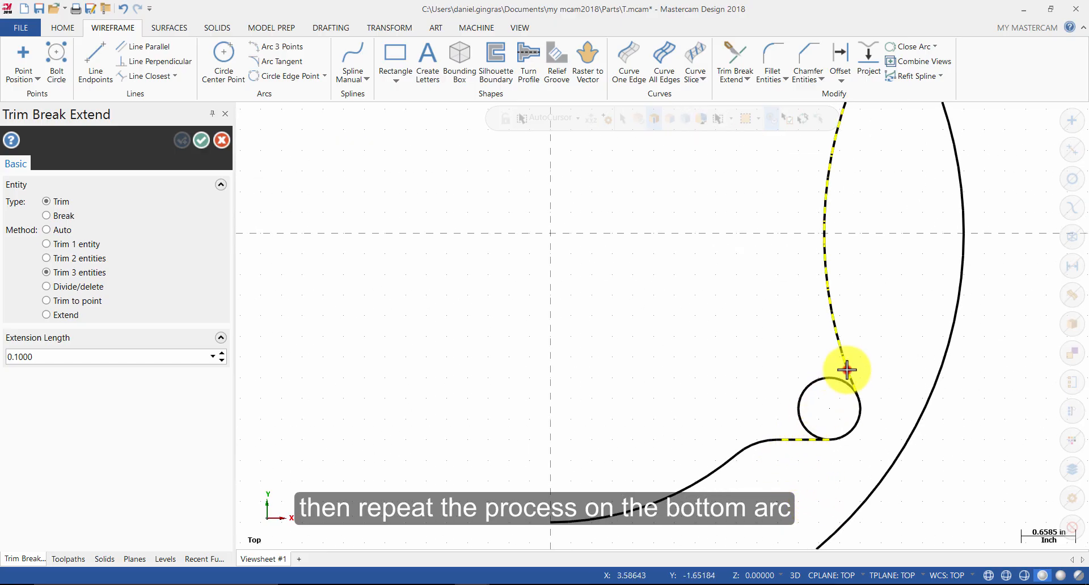
pyautogui.click(855, 425)
pyautogui.scroll(-1, 886, 235)
pyautogui.scroll(-4, 886, 235)
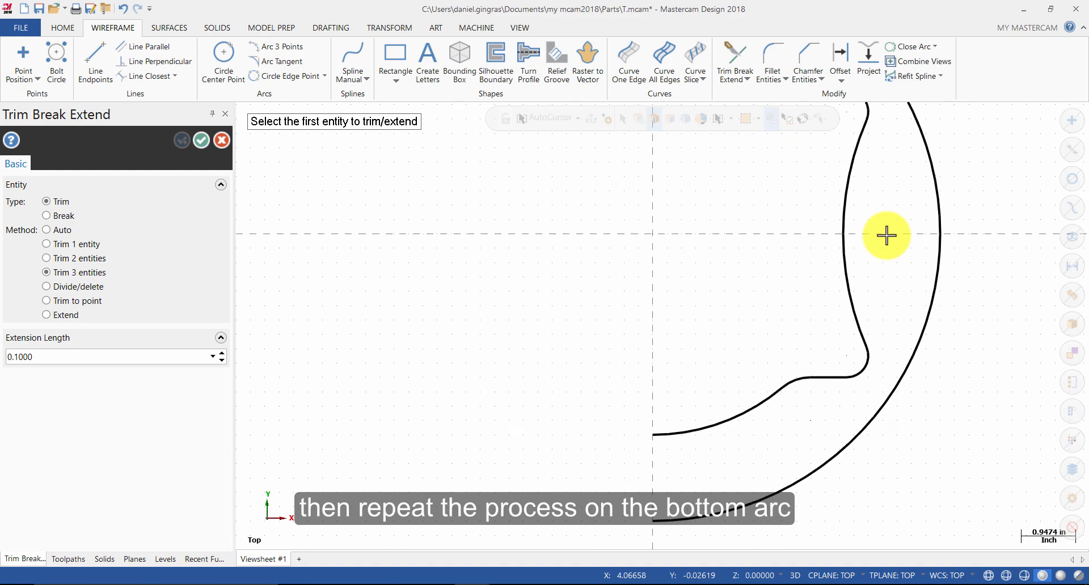
pyautogui.click(202, 140)
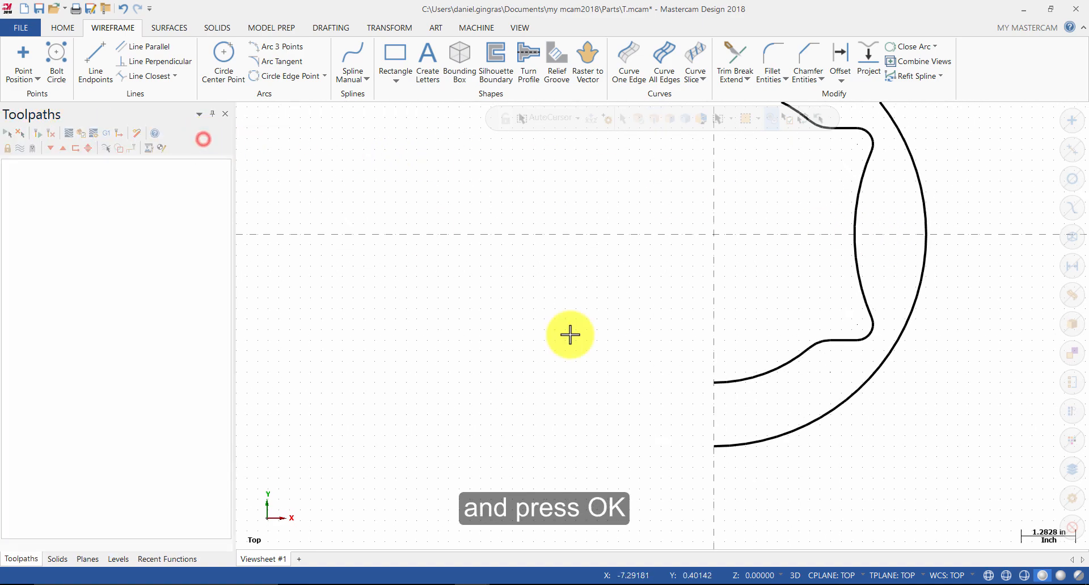
# Step: Mirror copies of the outer arc and inner profile chains about the Y axis, then clear the result colors
pyautogui.scroll(-3, 647, 486)
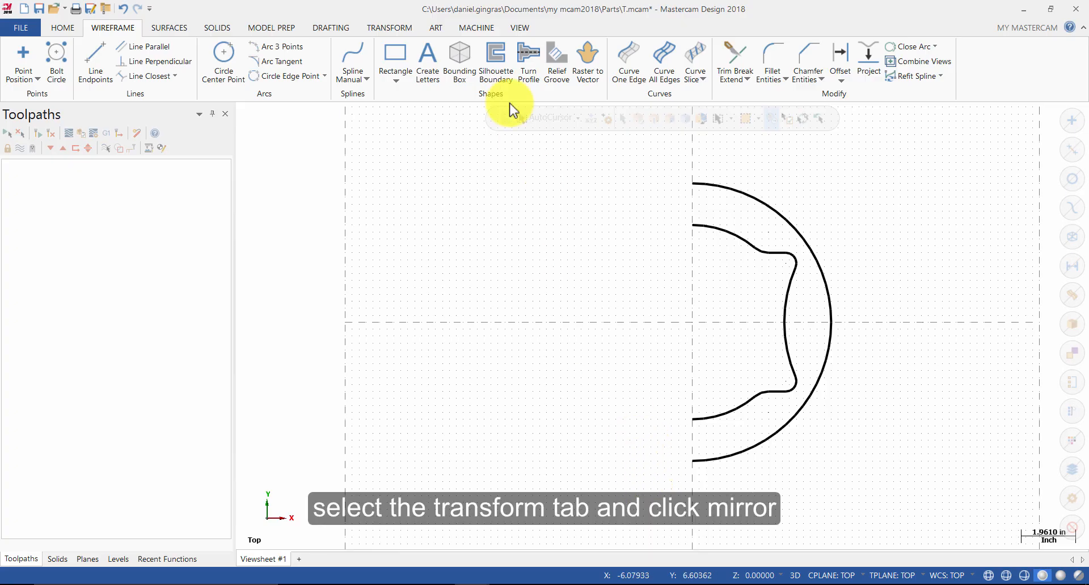
pyautogui.click(402, 21)
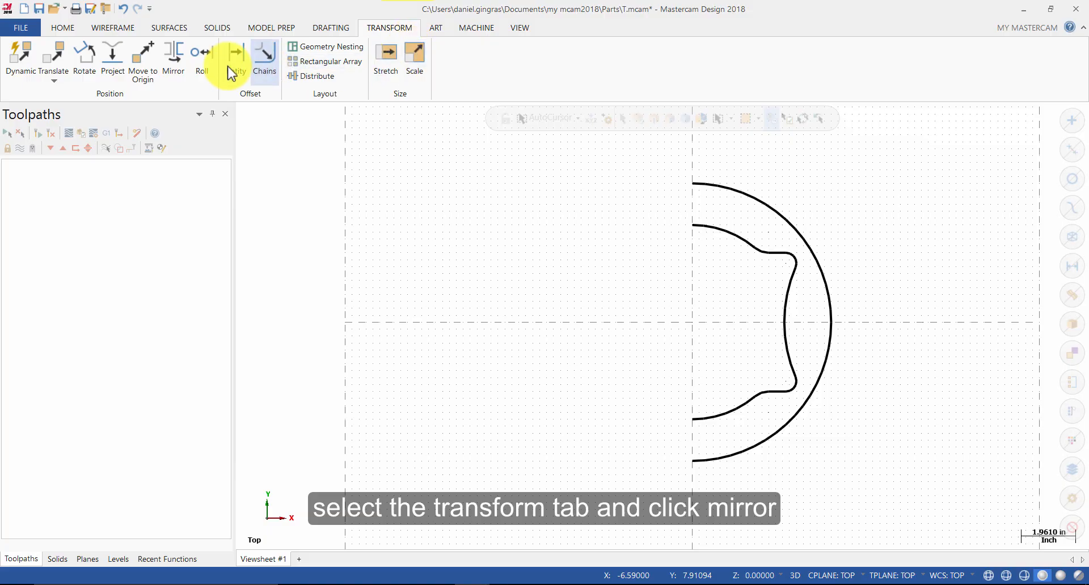
pyautogui.click(174, 57)
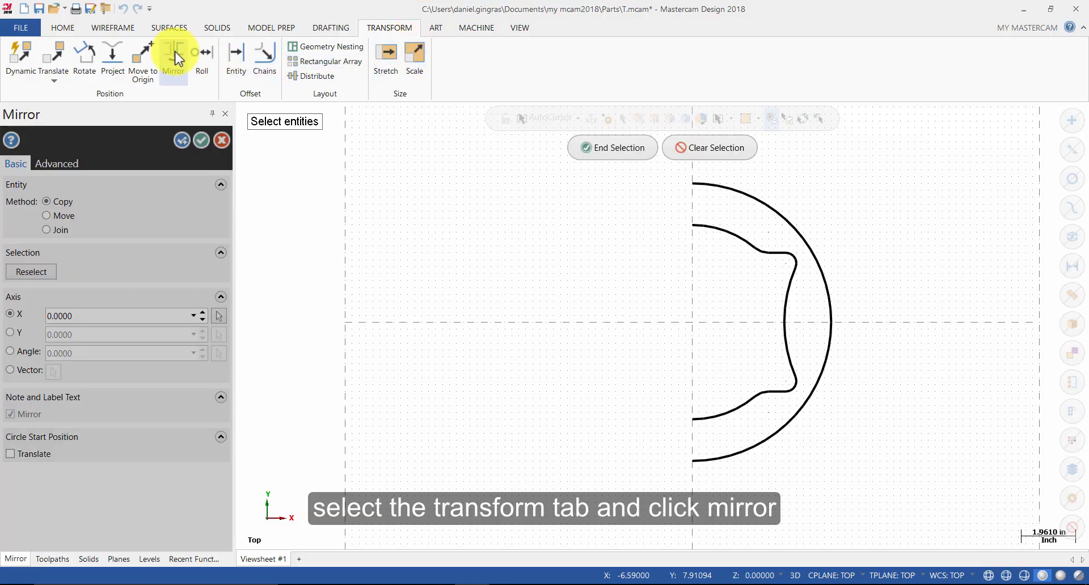
pyautogui.keyDown('shift'); pyautogui.click(804, 237); pyautogui.keyUp('shift')
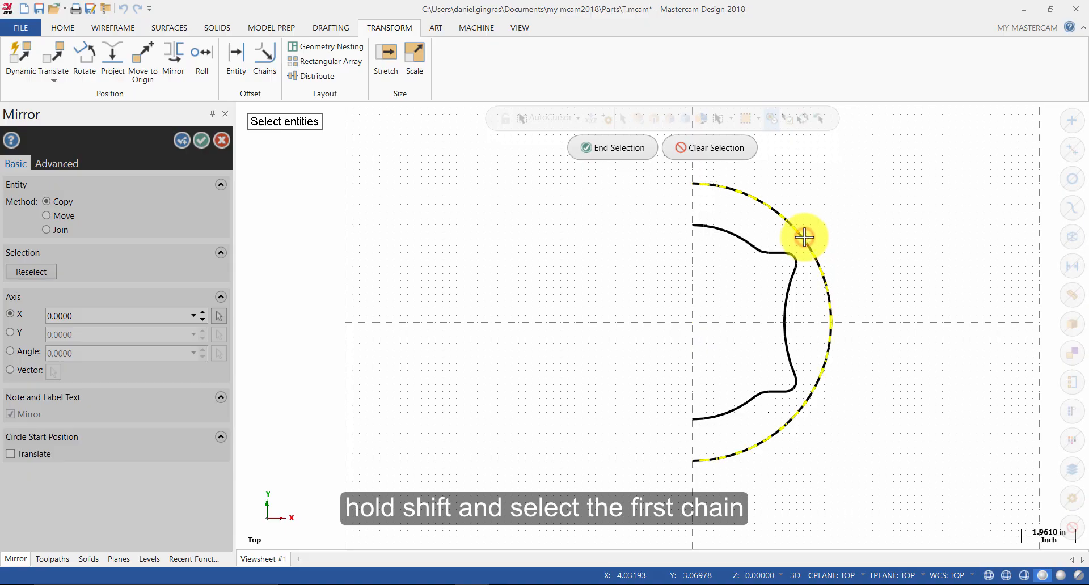
pyautogui.keyDown('shift'); pyautogui.click(746, 242); pyautogui.keyUp('shift')
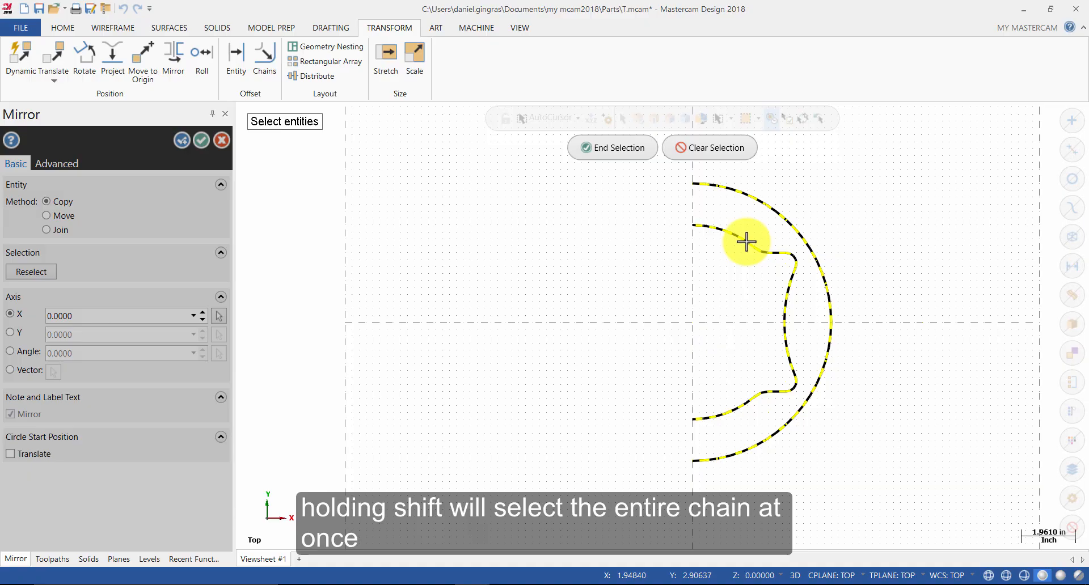
pyautogui.click(732, 155)
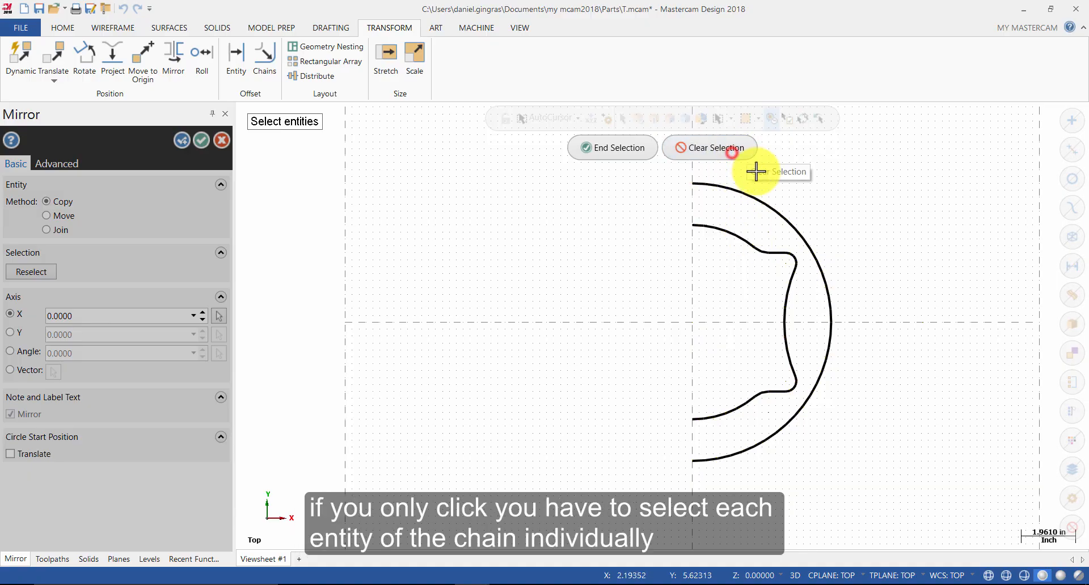
pyautogui.click(766, 204)
pyautogui.click(828, 357)
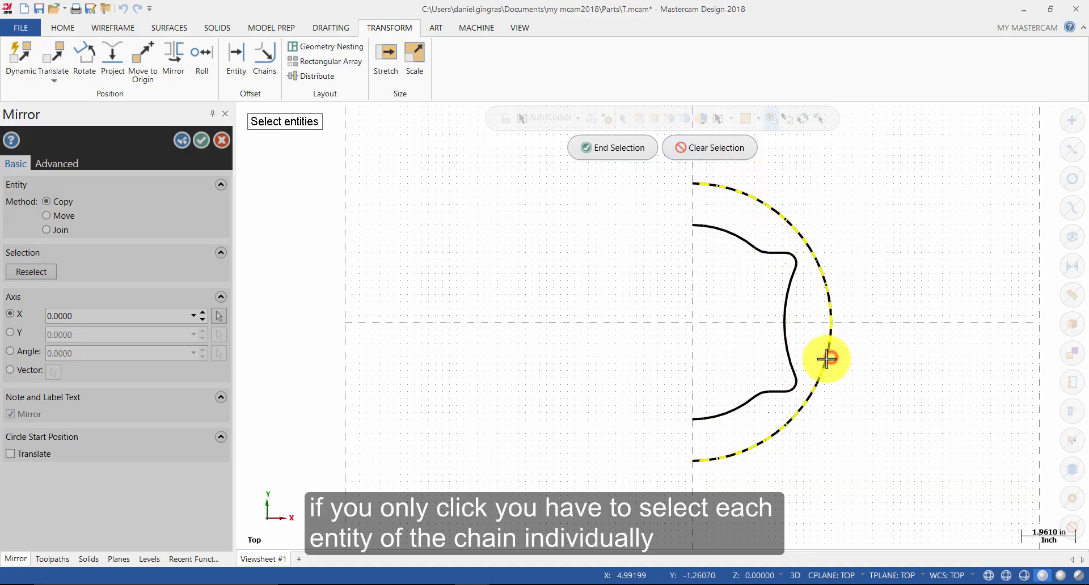
pyautogui.click(706, 417)
pyautogui.click(794, 360)
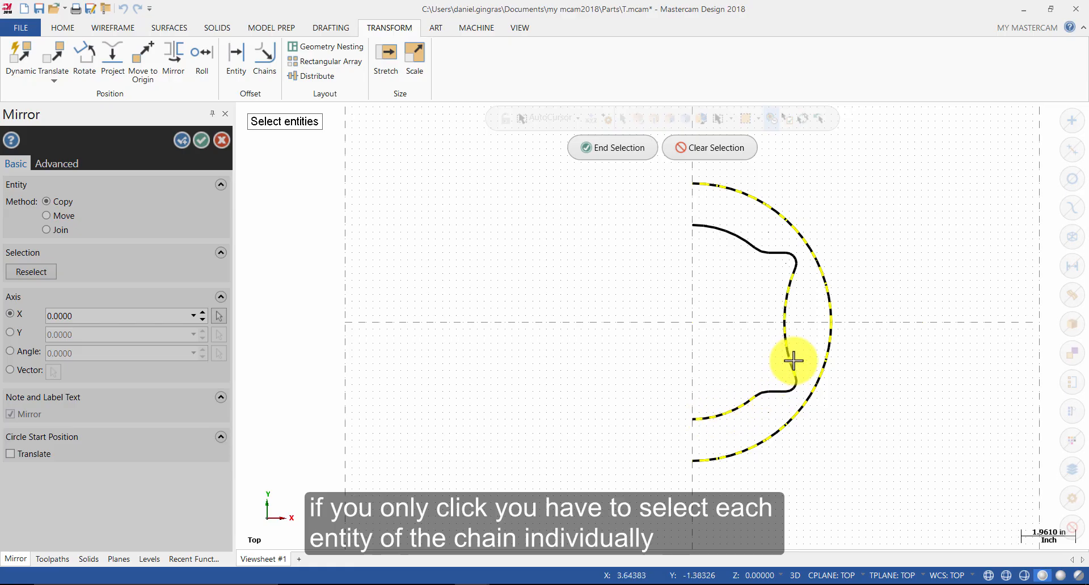
pyautogui.doubleClick(793, 361)
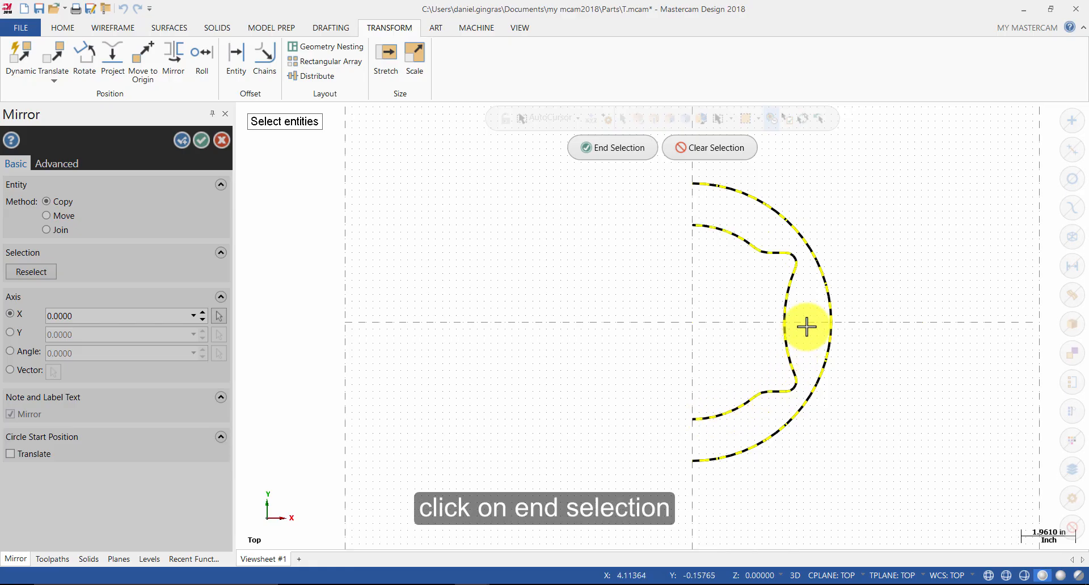
pyautogui.click(622, 152)
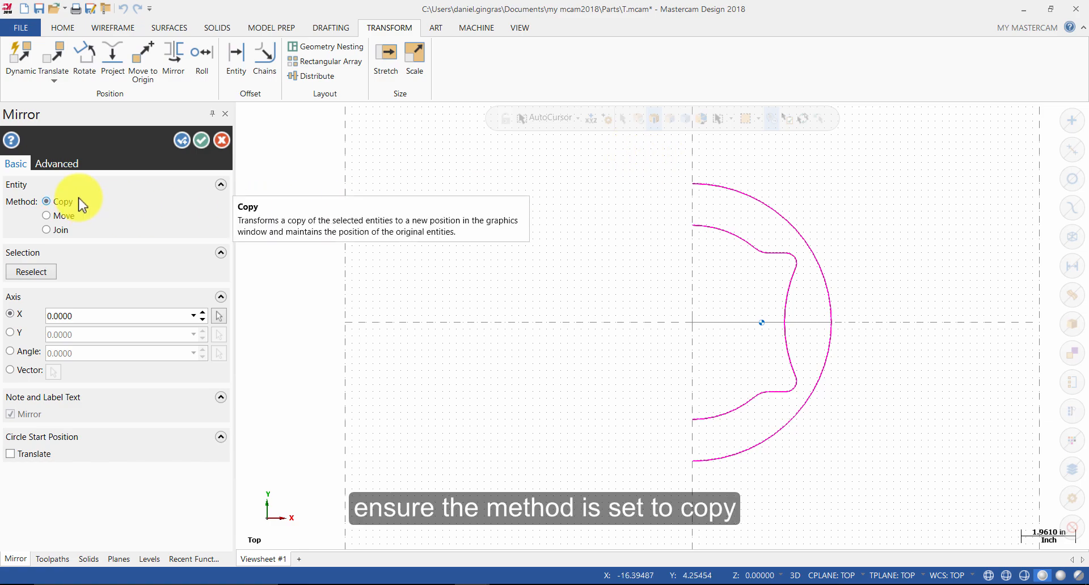
pyautogui.click(15, 335)
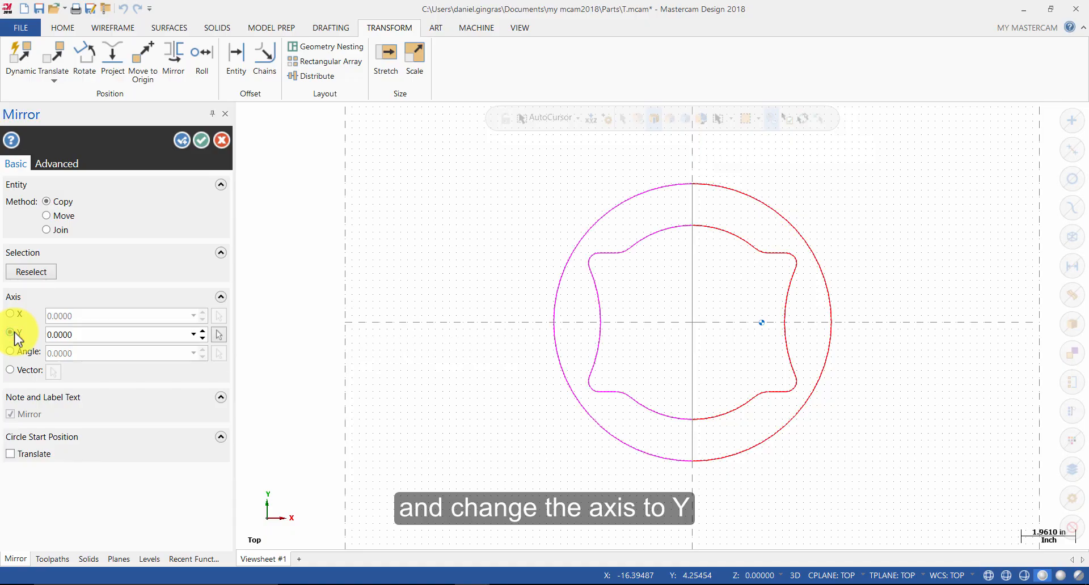
pyautogui.click(201, 140)
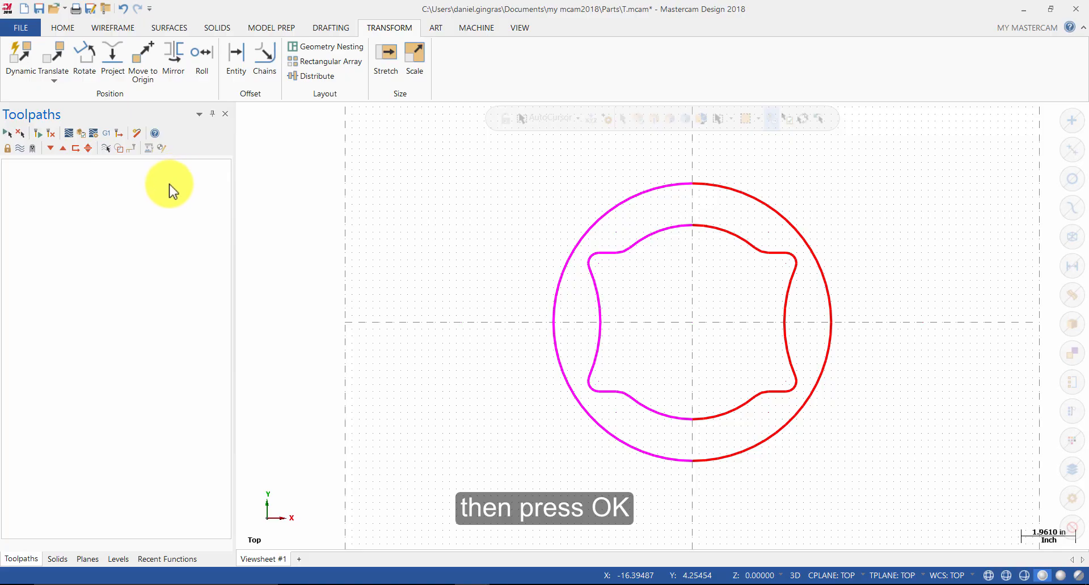
pyautogui.rightClick(461, 231)
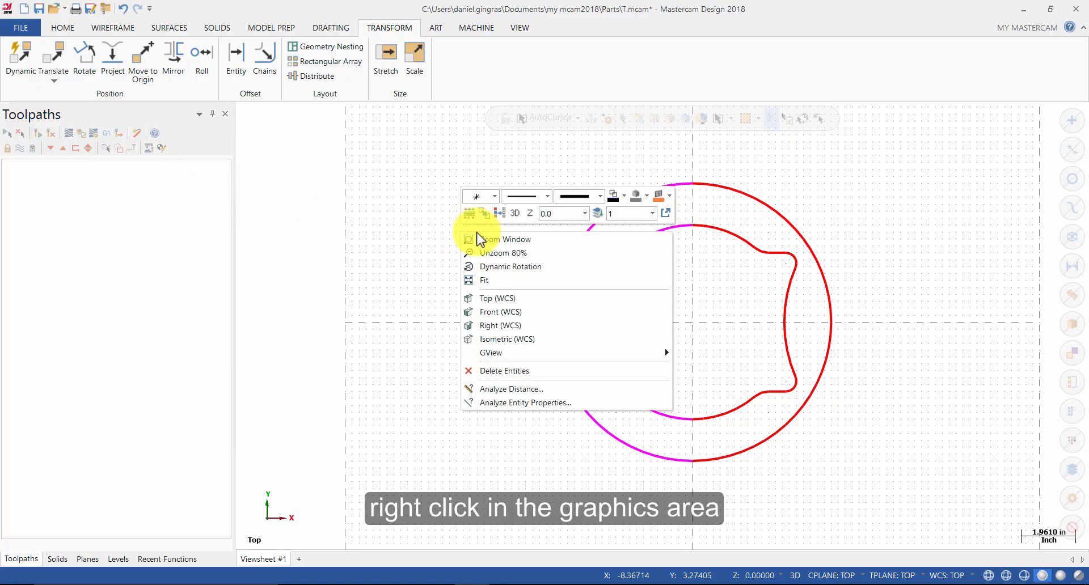
pyautogui.click(504, 213)
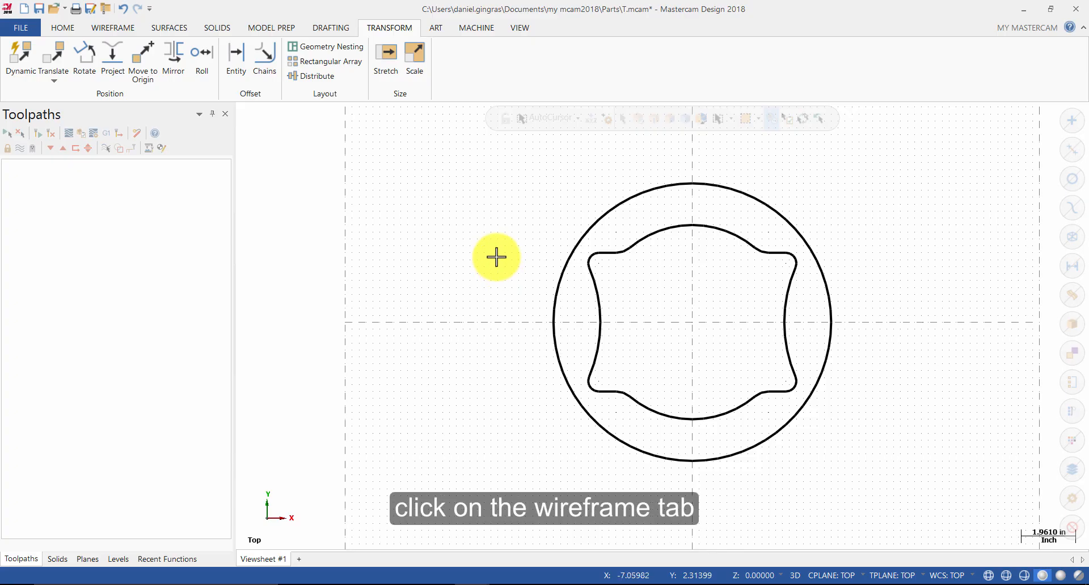
# Step: Sketch an ellipse centred at the origin with radii of about 1.94 and 1.10
pyautogui.click(123, 26)
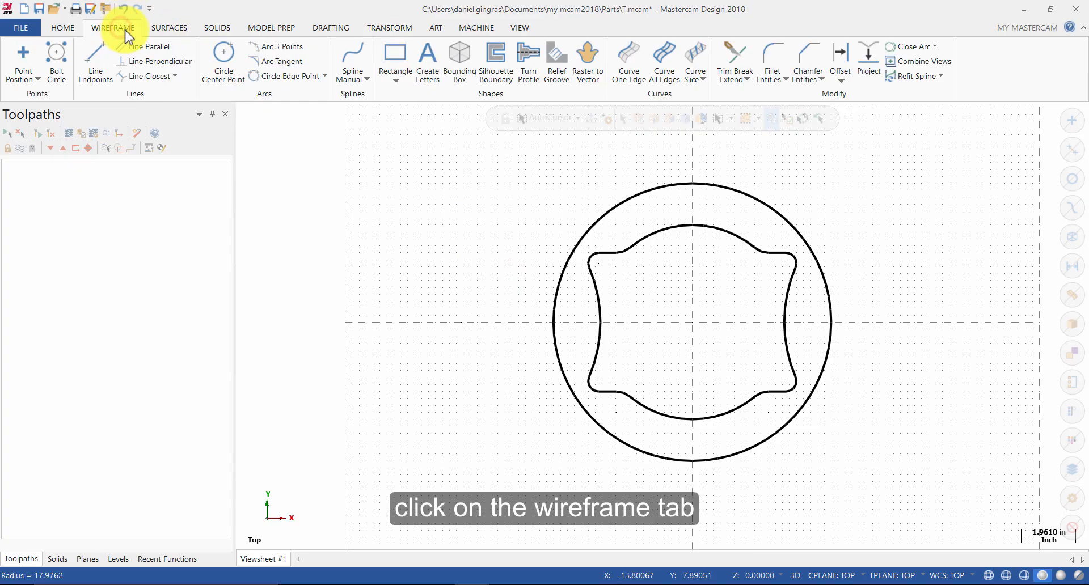
pyautogui.click(392, 85)
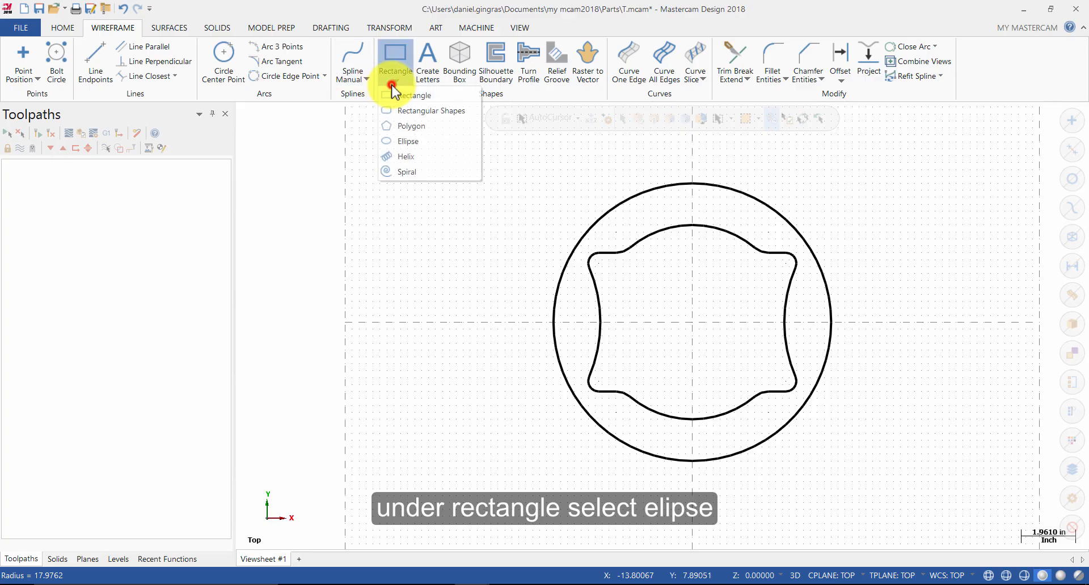
pyautogui.click(408, 141)
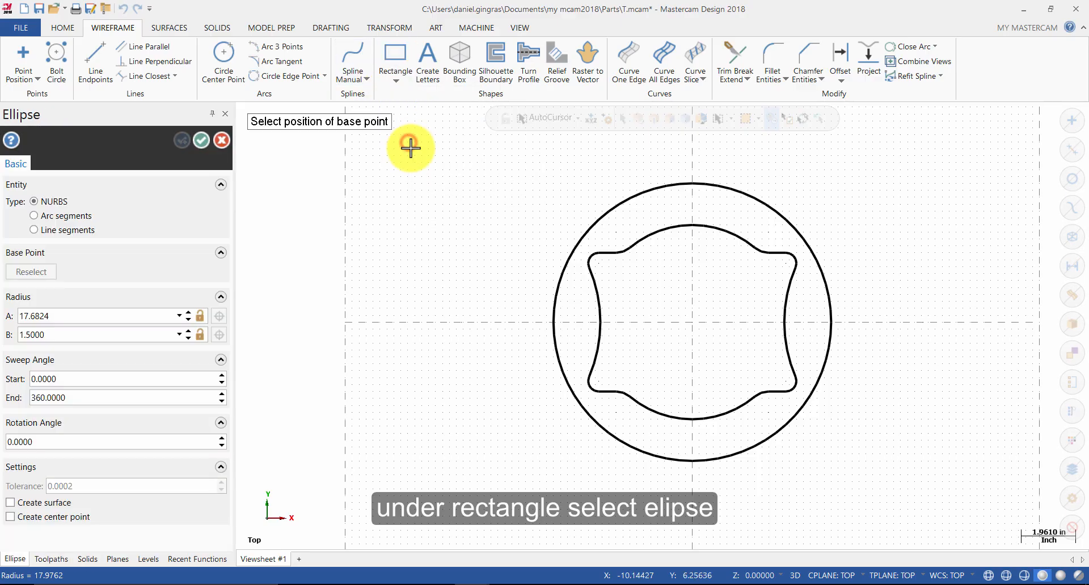
pyautogui.click(688, 328)
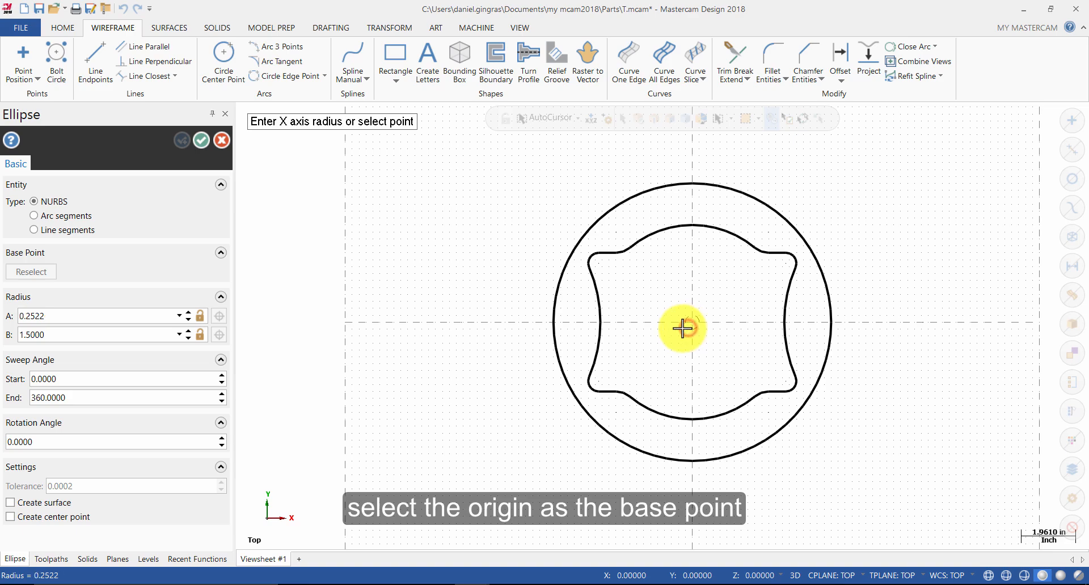
pyautogui.click(639, 326)
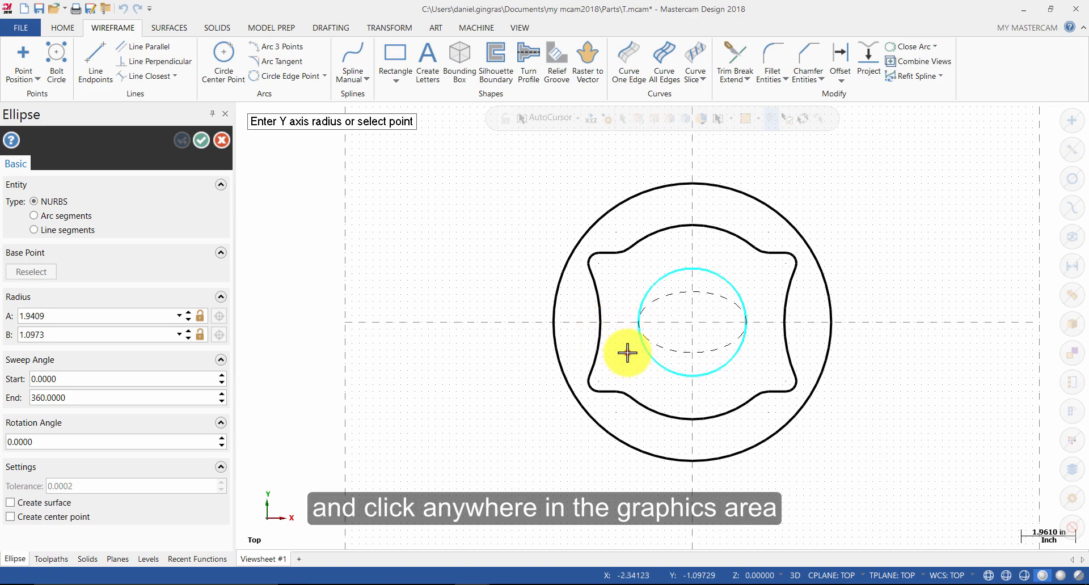
pyautogui.click(627, 353)
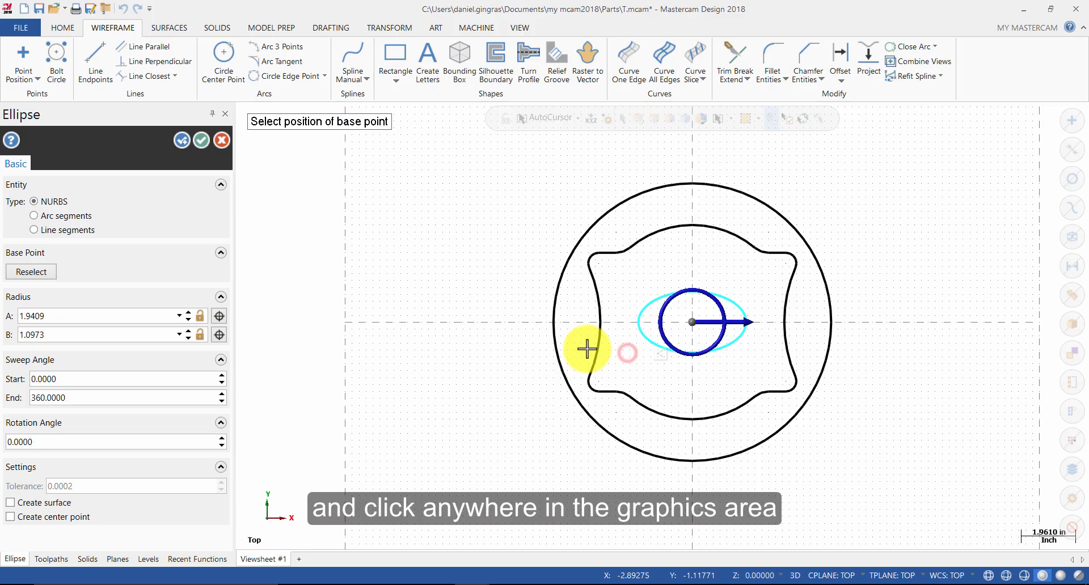
# Step: Set the ellipse's radius A to 3 and radius B to 1.5, then accept
pyautogui.doubleClick(78, 315)
pyautogui.press('BackSpace')
pyautogui.write('3')
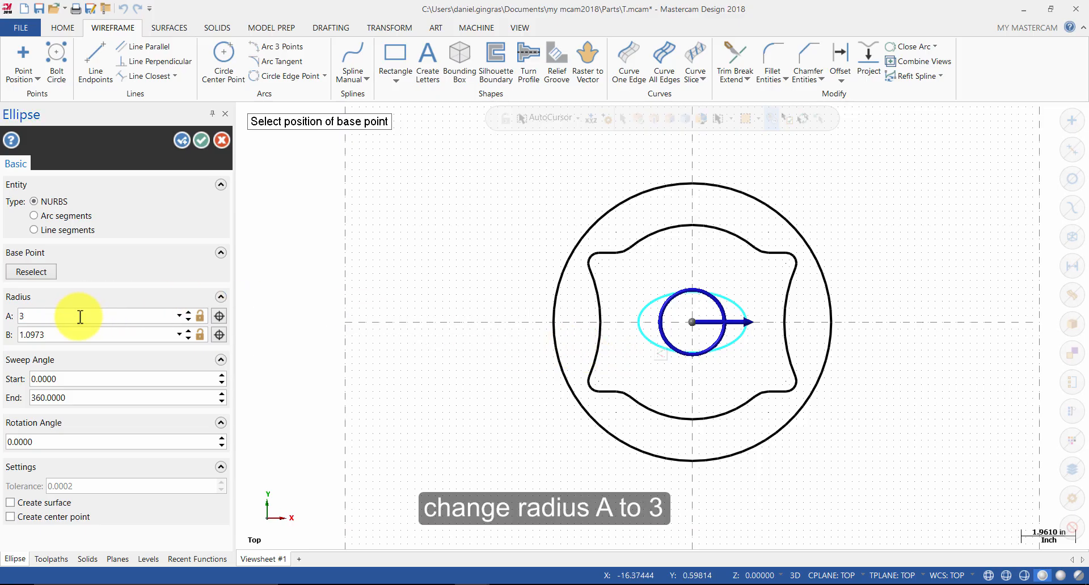
pyautogui.doubleClick(92, 333)
pyautogui.write('1')
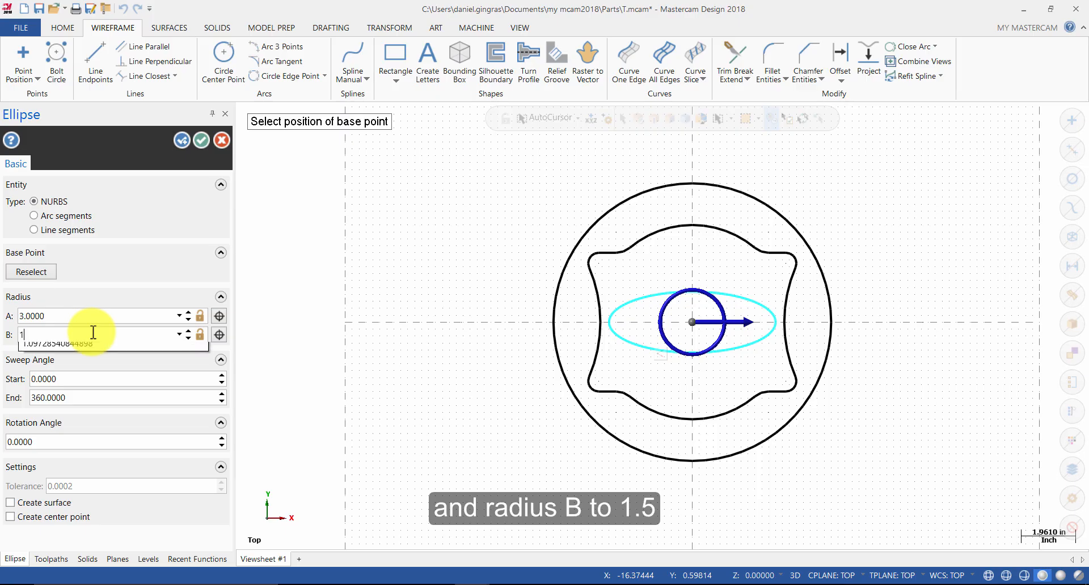
pyautogui.write('.5')
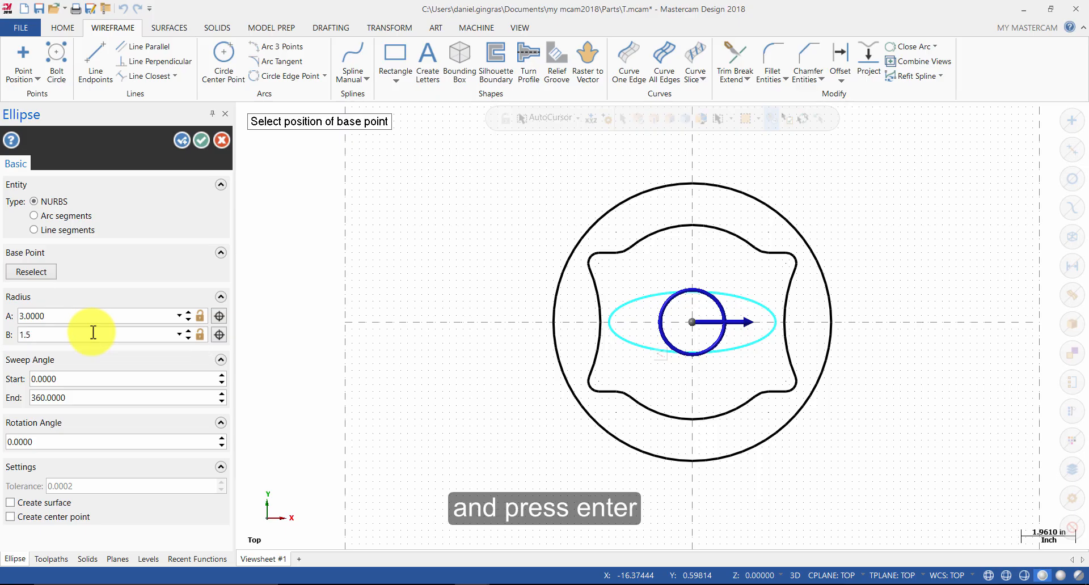
pyautogui.press('Return')
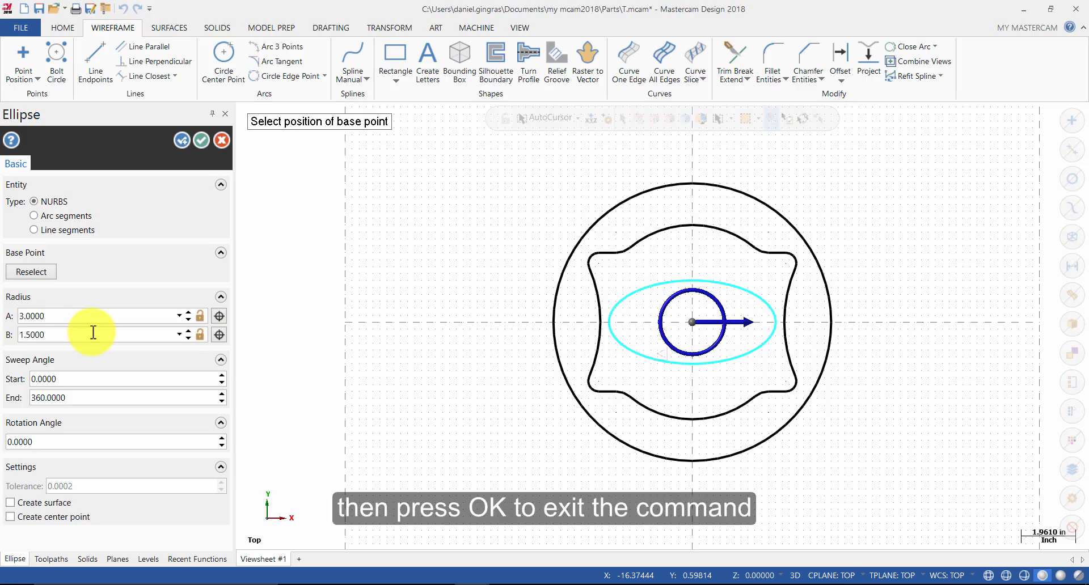
pyautogui.click(201, 140)
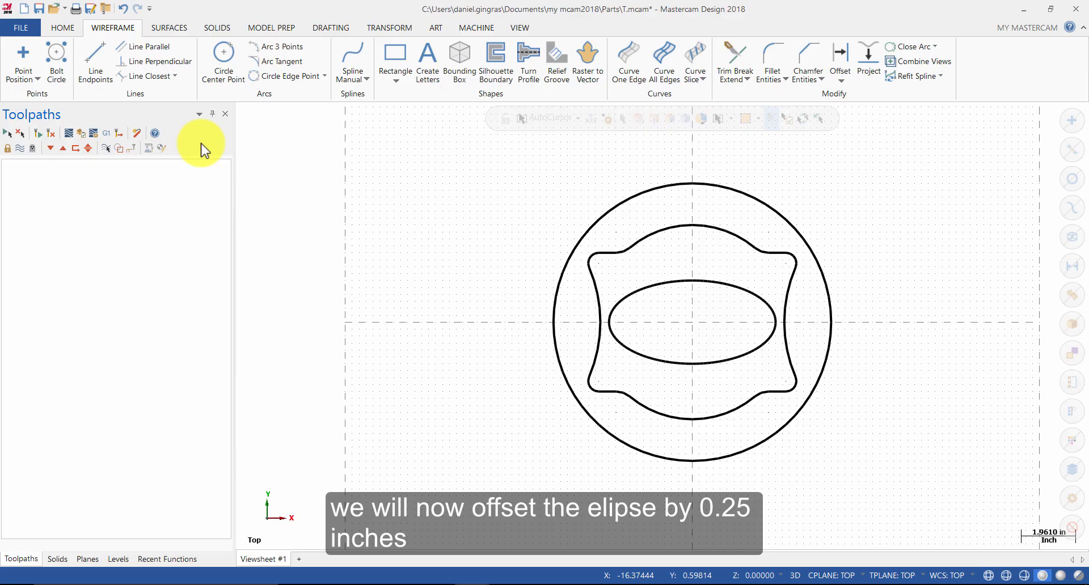
# Step: Offset a copy of the ellipse 0.25 inward, then clear the result colors
pyautogui.click(384, 28)
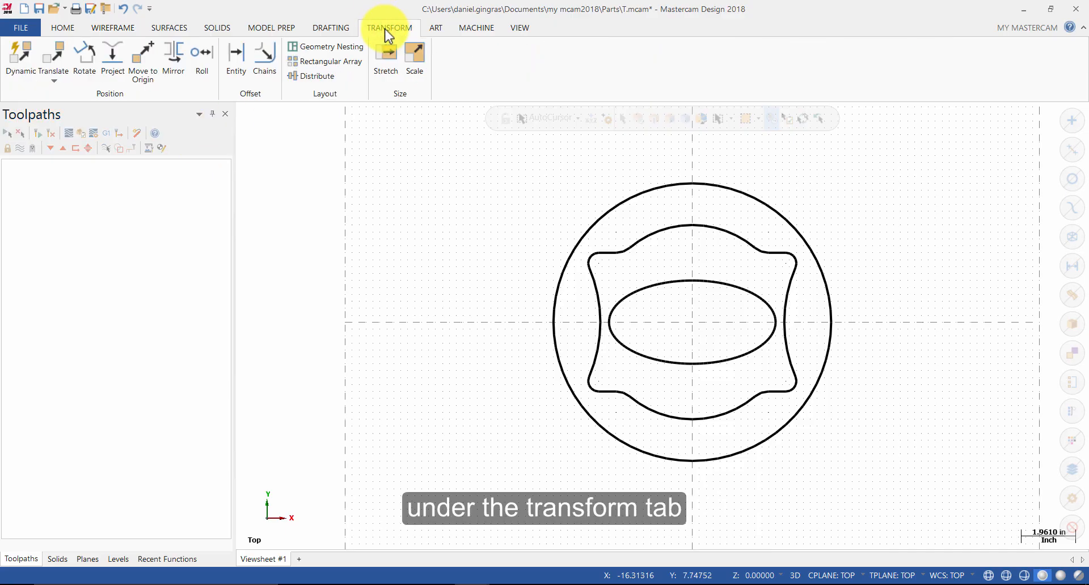
pyautogui.click(237, 63)
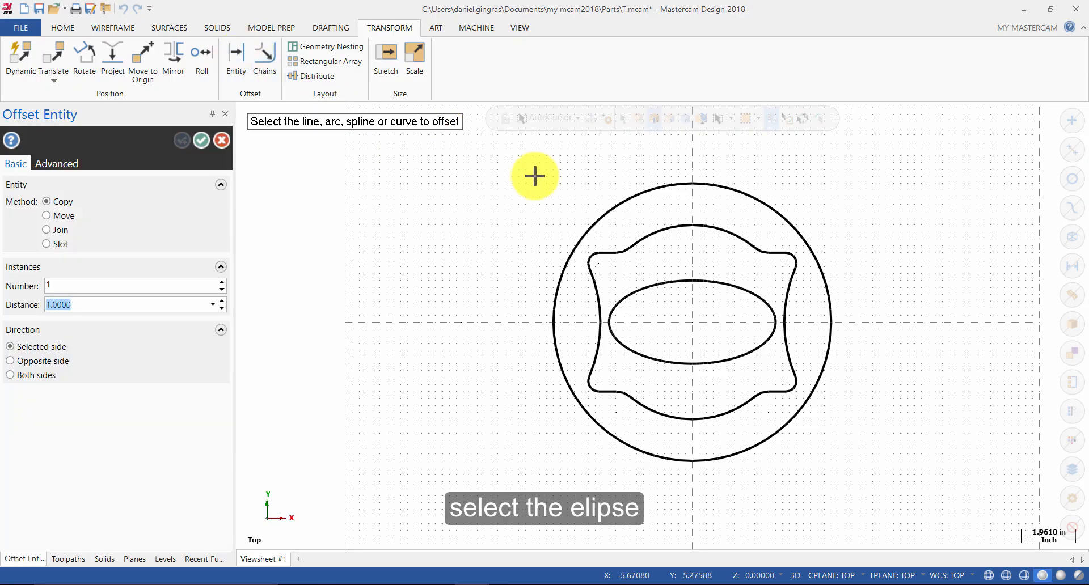
pyautogui.click(730, 283)
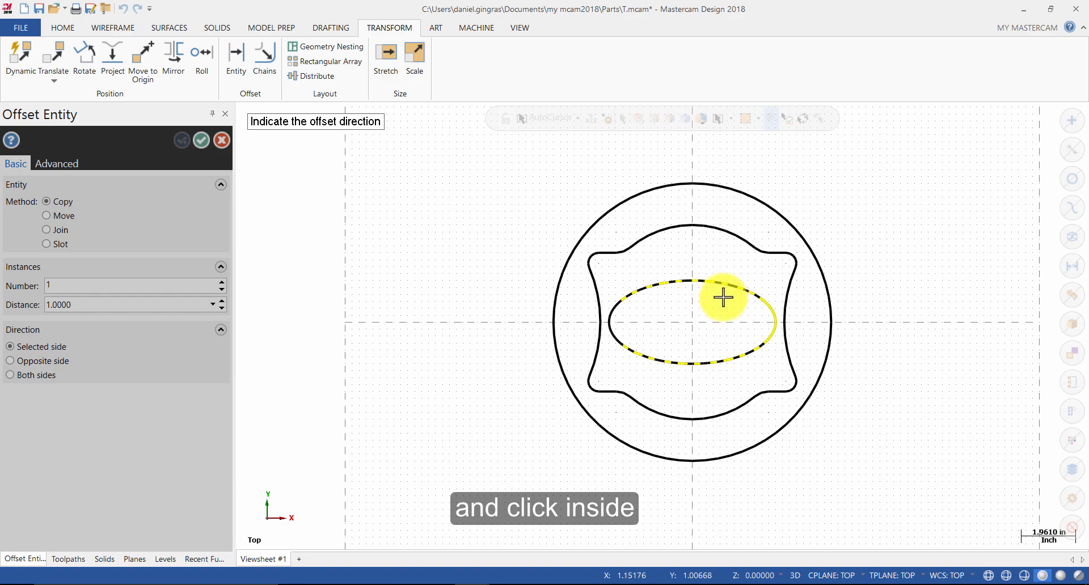
pyautogui.click(719, 304)
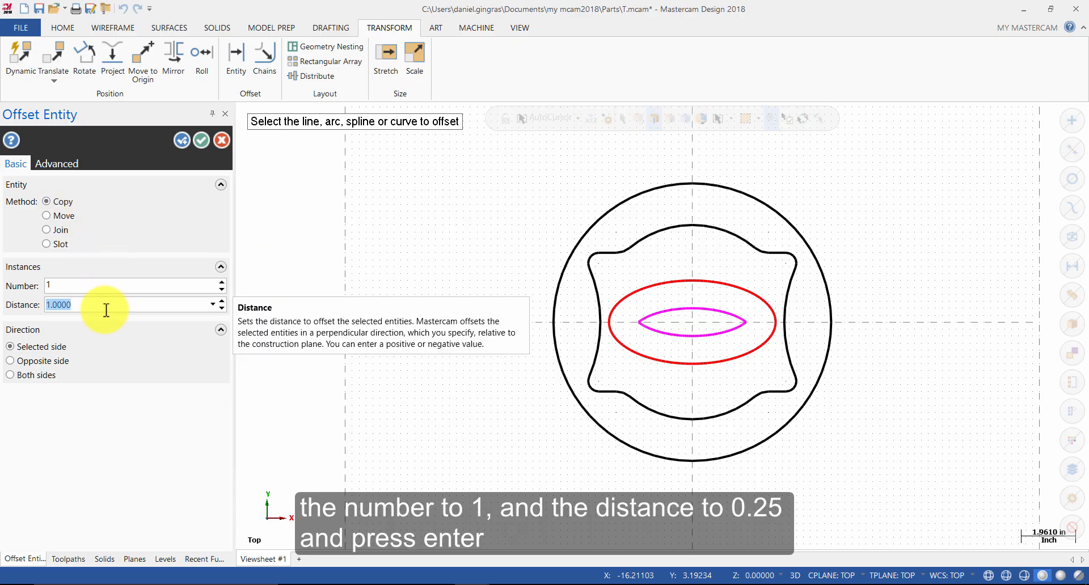
pyautogui.write('.25')
pyautogui.press('Return')
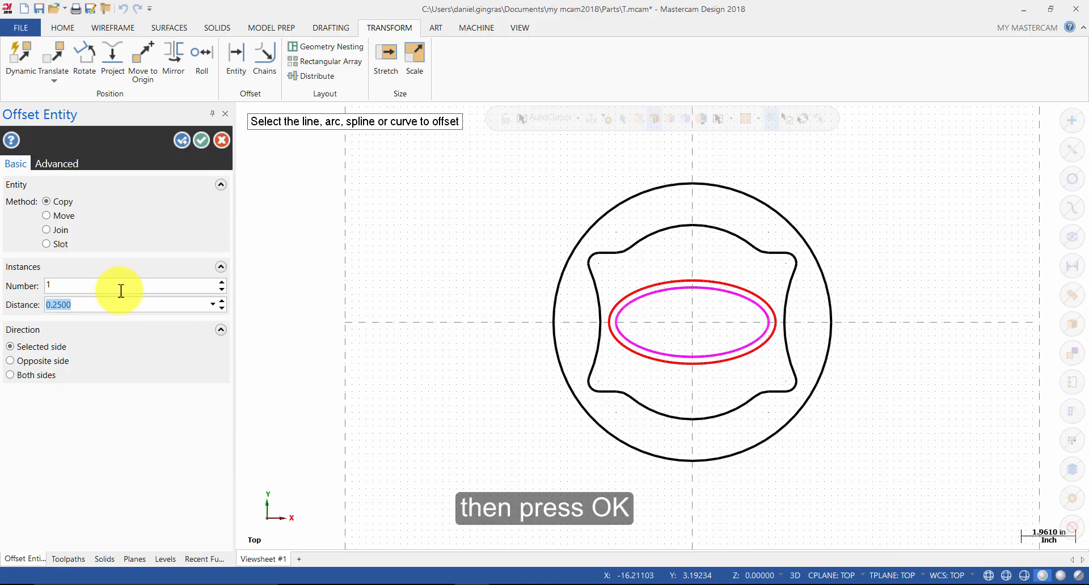
pyautogui.click(203, 139)
pyautogui.rightClick(437, 252)
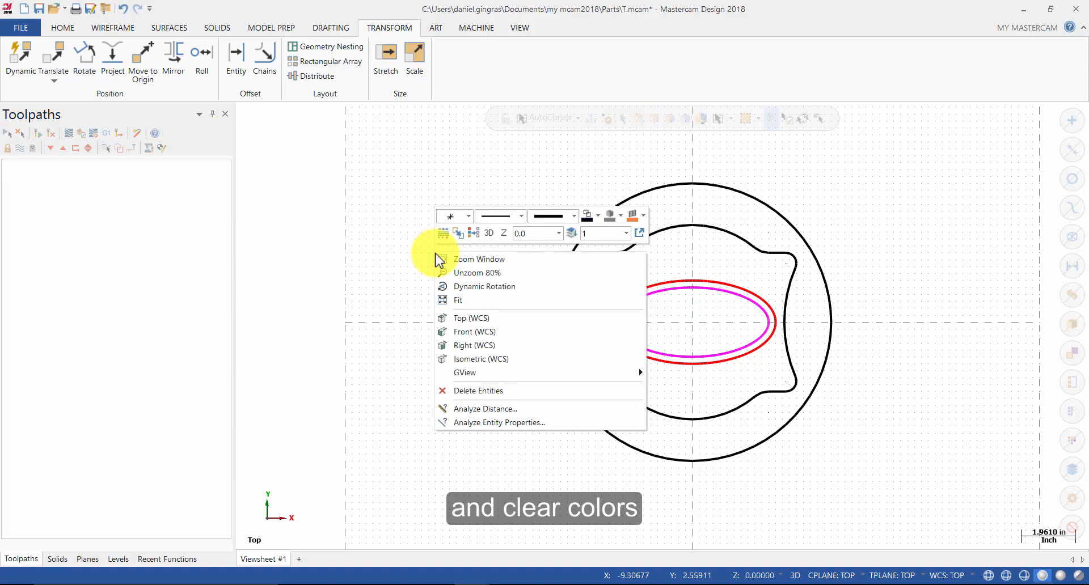
pyautogui.click(474, 234)
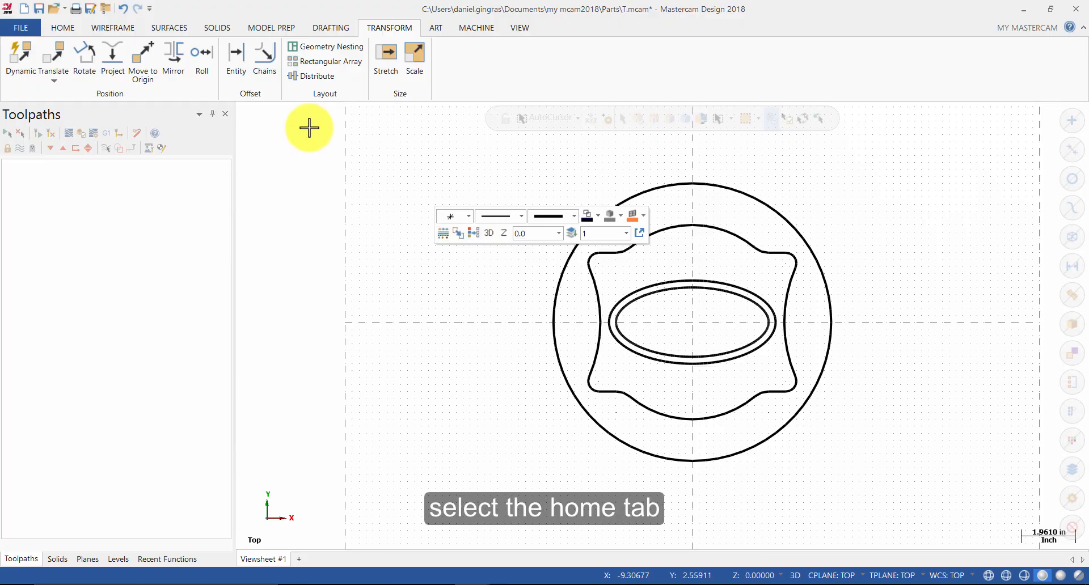
# Step: Set the current wireframe color to red
pyautogui.click(63, 28)
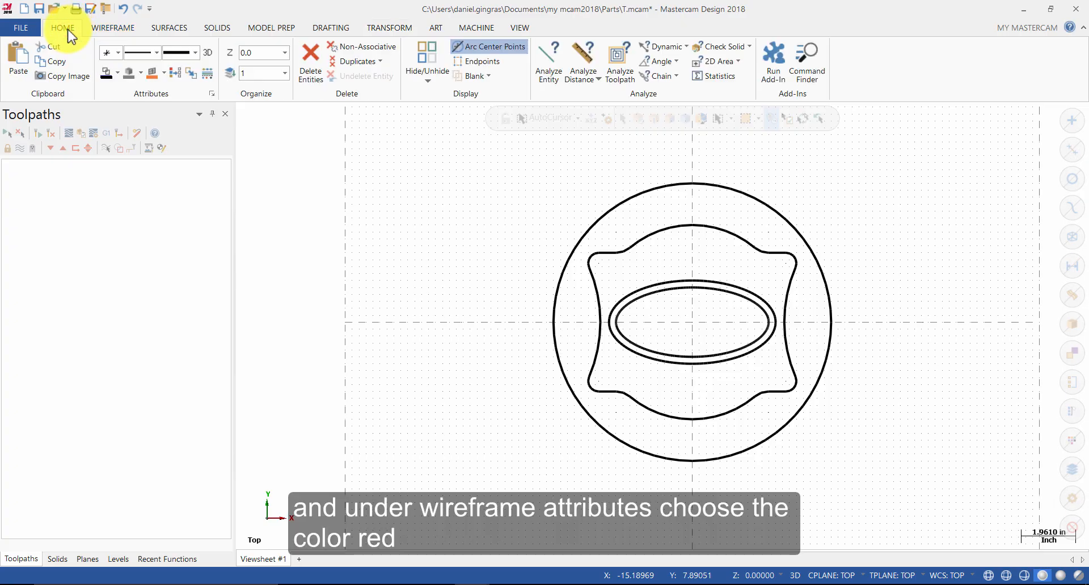
pyautogui.click(119, 71)
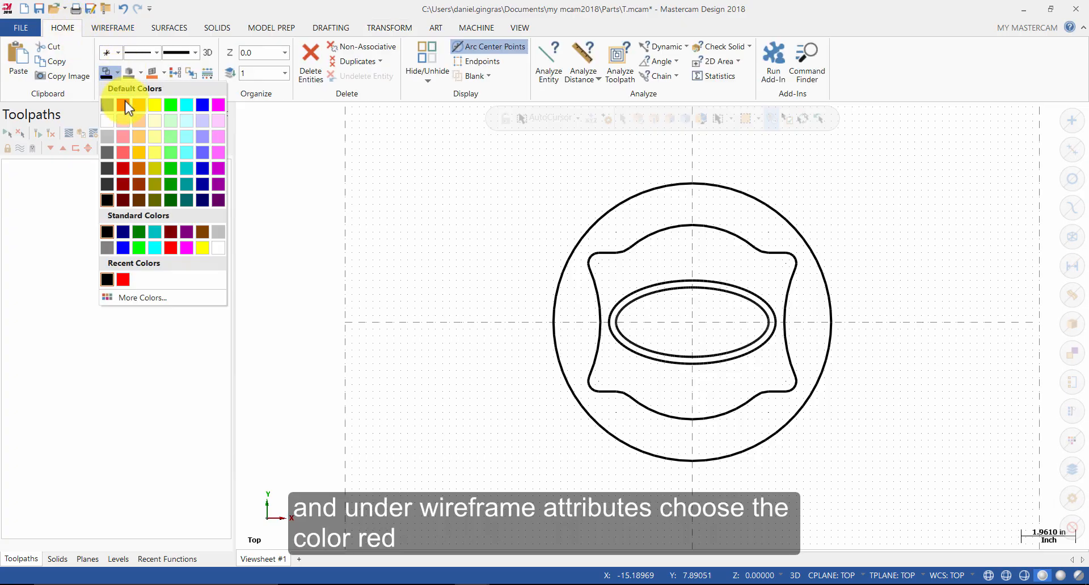
pyautogui.click(125, 109)
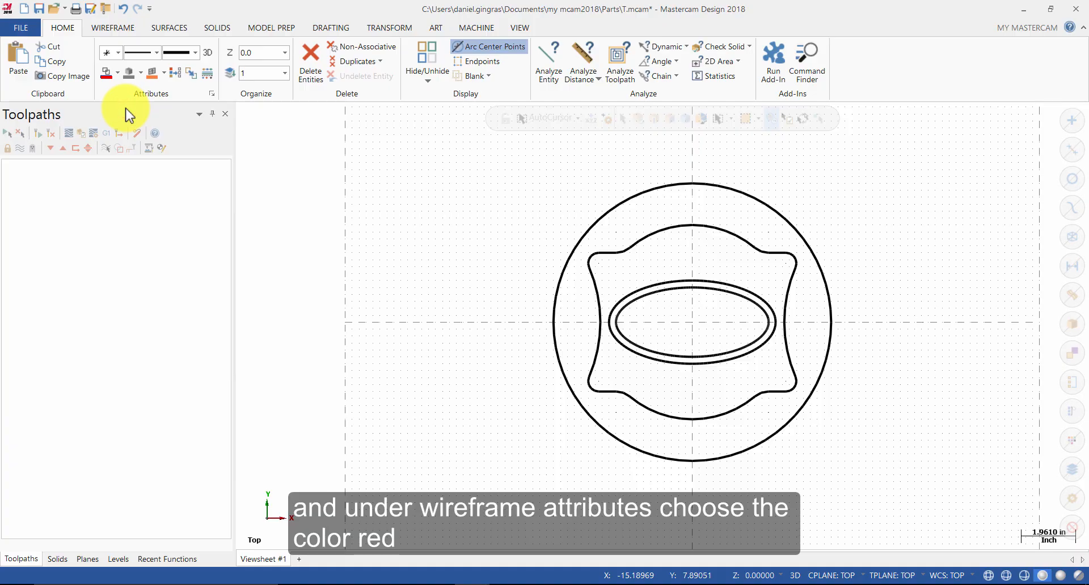
# Step: Start creating letters with the TrueType Font style and enter the text MASTERCAM
pyautogui.click(117, 27)
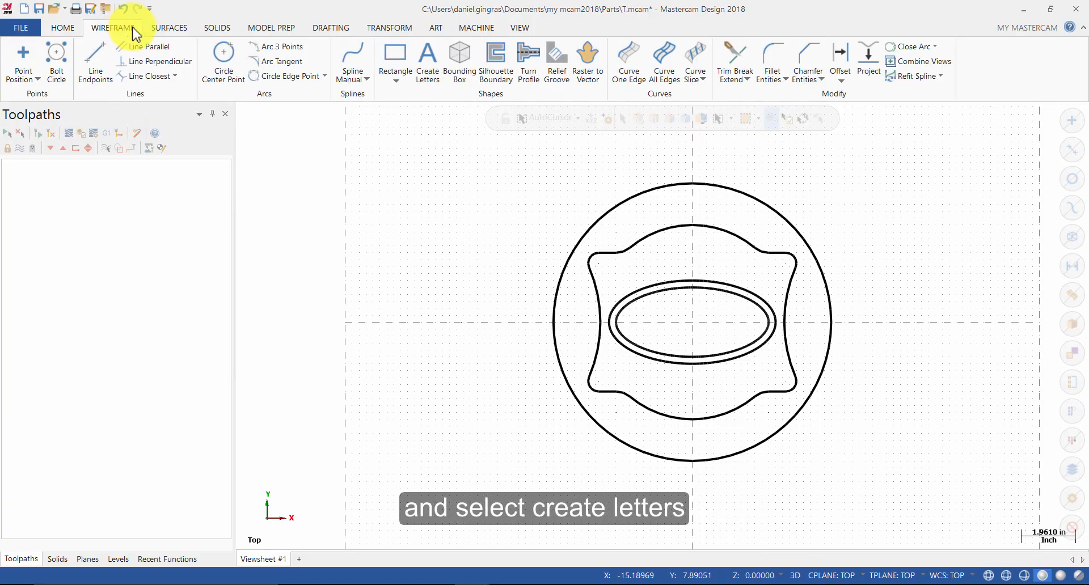
pyautogui.click(428, 61)
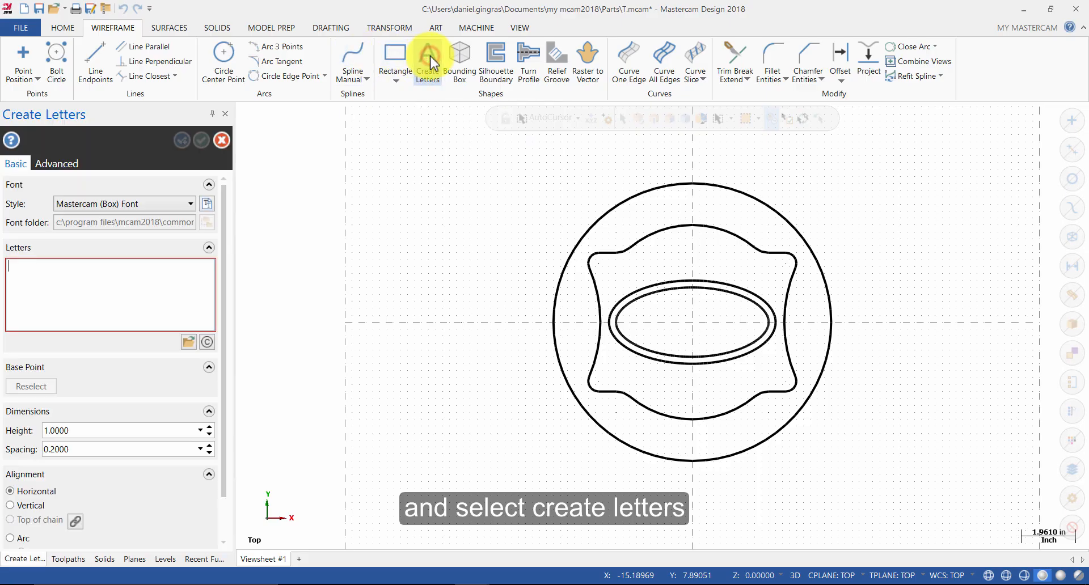
pyautogui.click(180, 203)
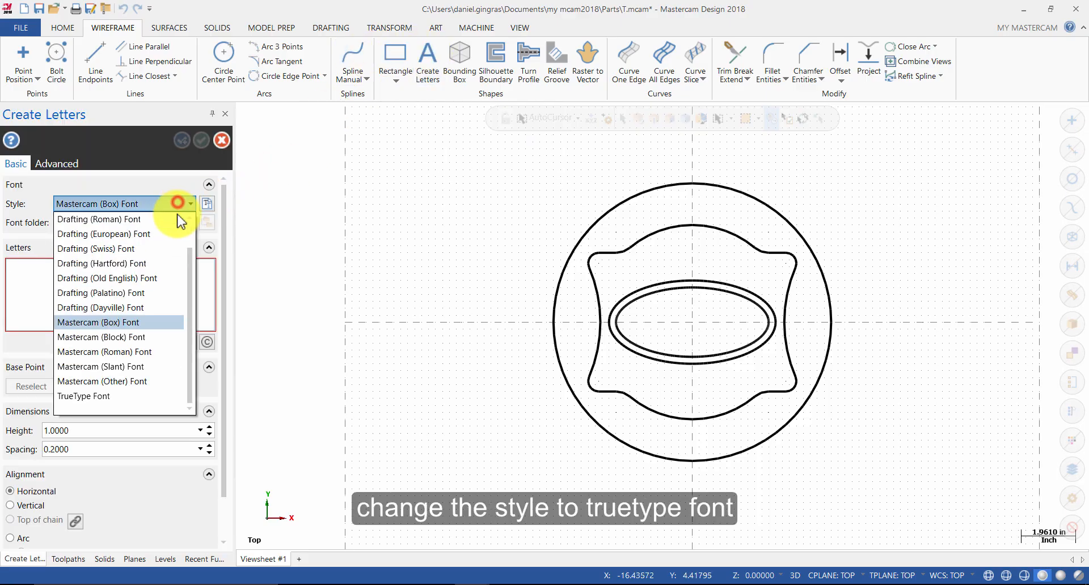
pyautogui.click(149, 398)
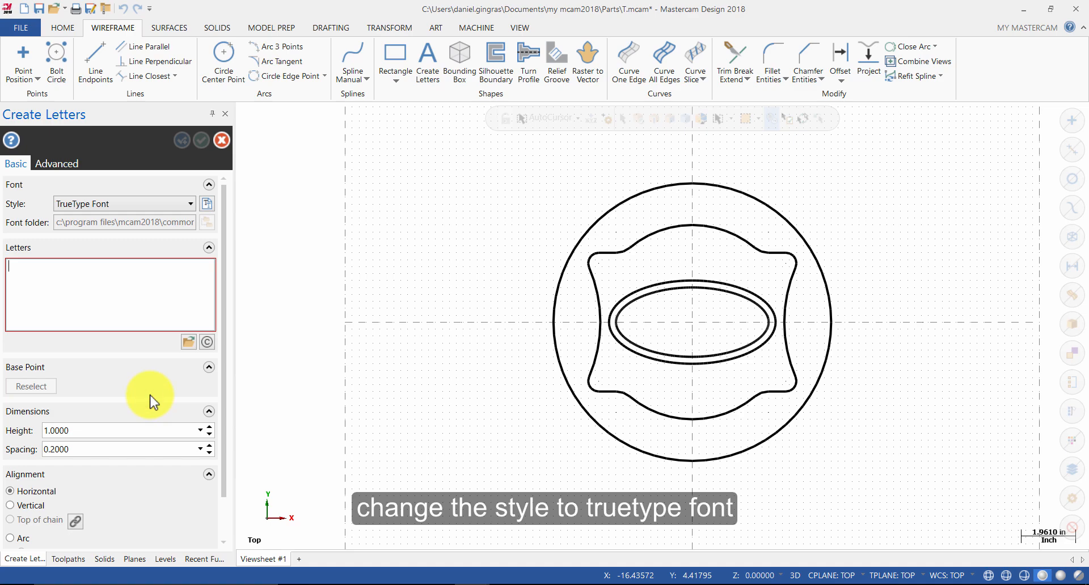
pyautogui.click(128, 291)
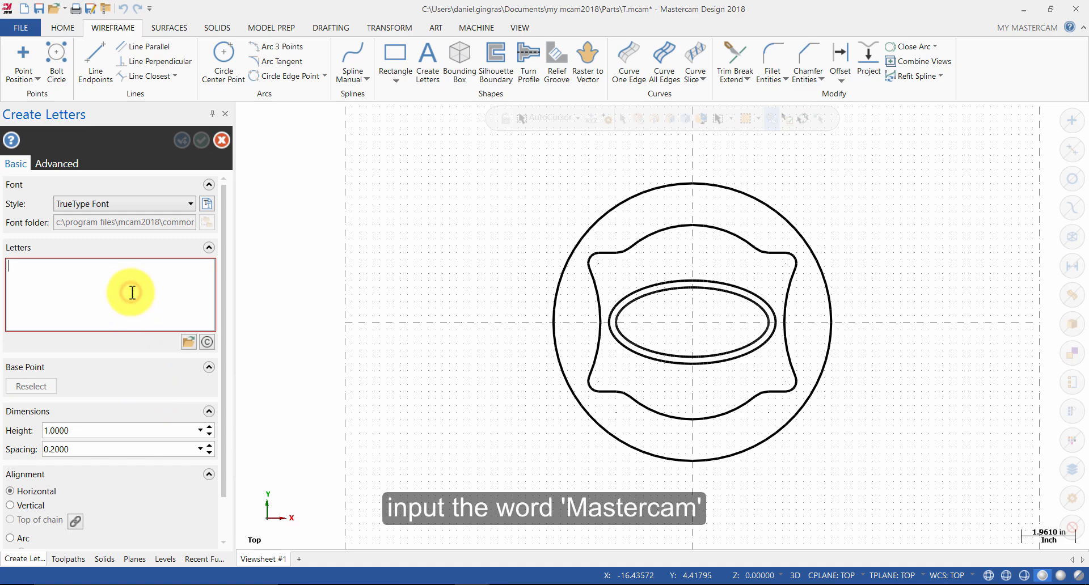
pyautogui.write('MASTERCAM')
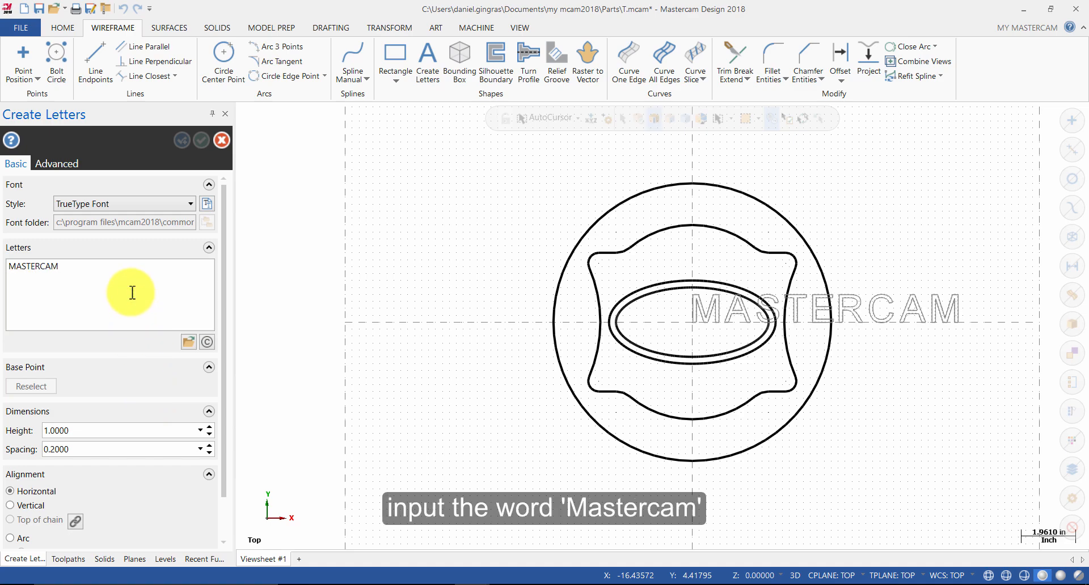
# Step: Choose the Times New Roman font in Bold style at size 10
pyautogui.click(206, 202)
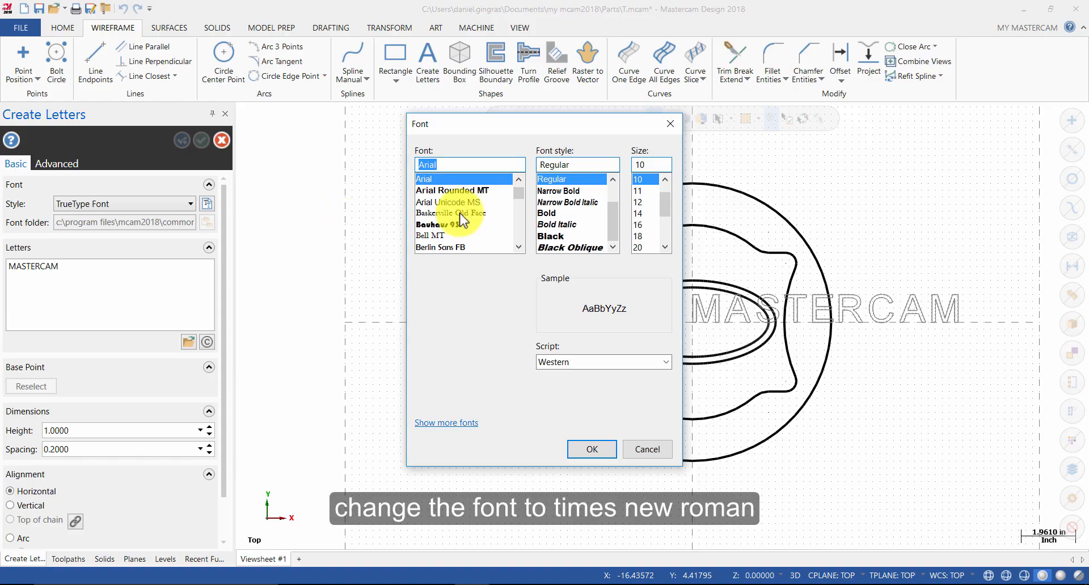
pyautogui.scroll(-20, 460, 216)
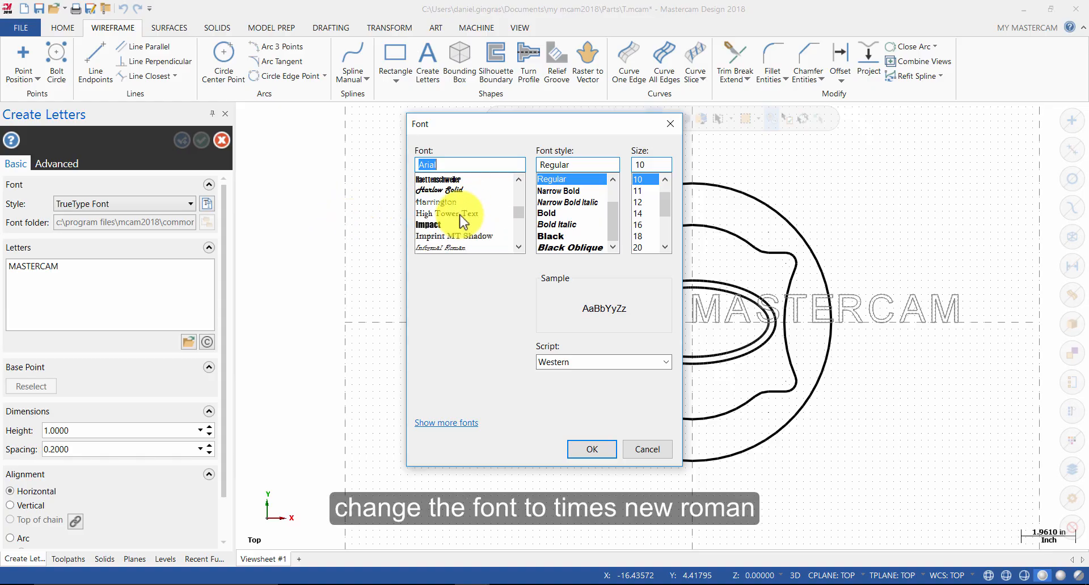
pyautogui.scroll(-20, 461, 220)
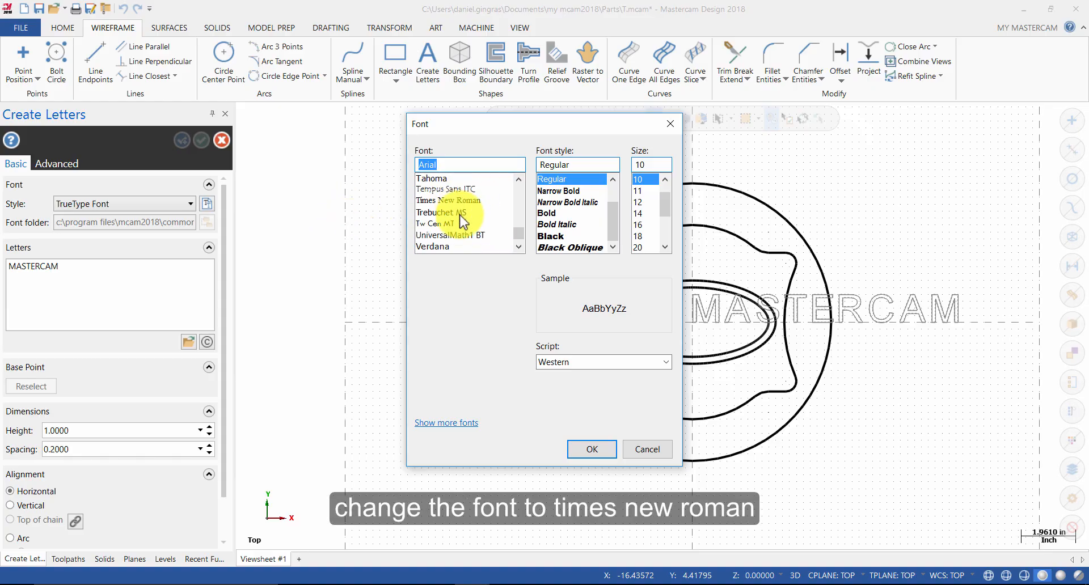
pyautogui.scroll(-2, 461, 219)
pyautogui.click(519, 181)
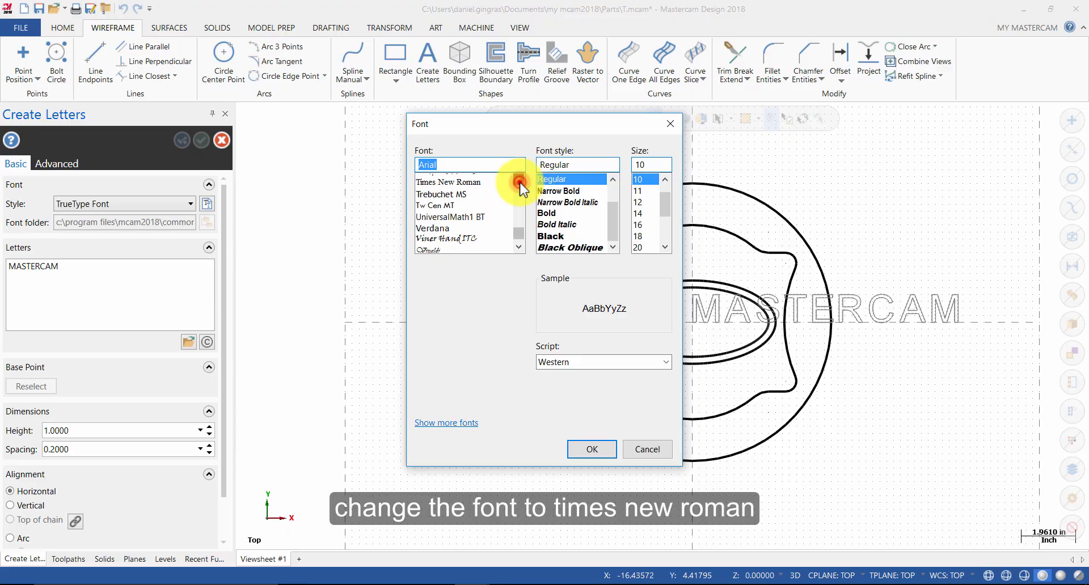
pyautogui.click(483, 190)
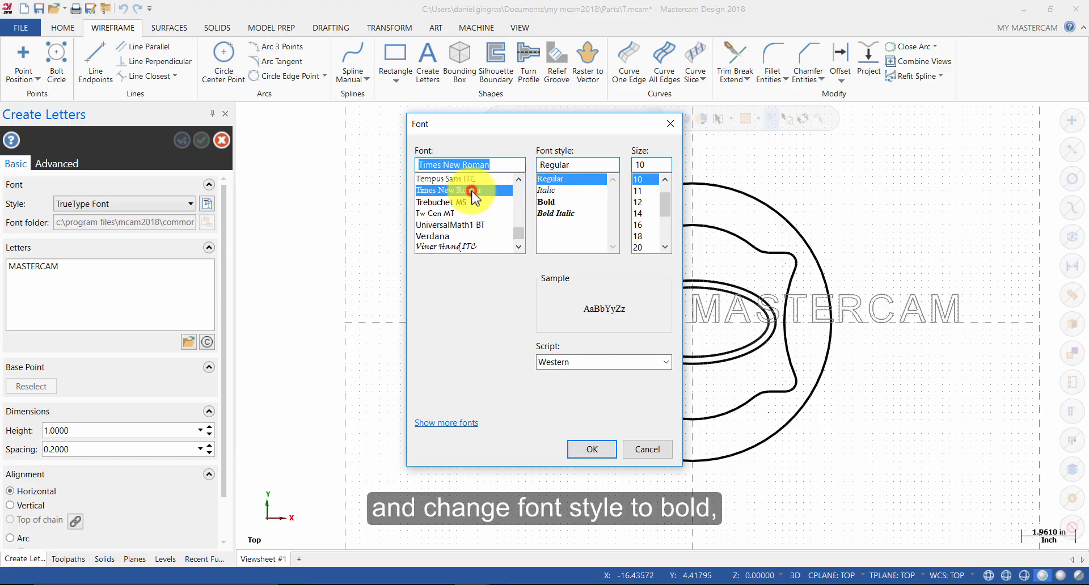
pyautogui.click(552, 201)
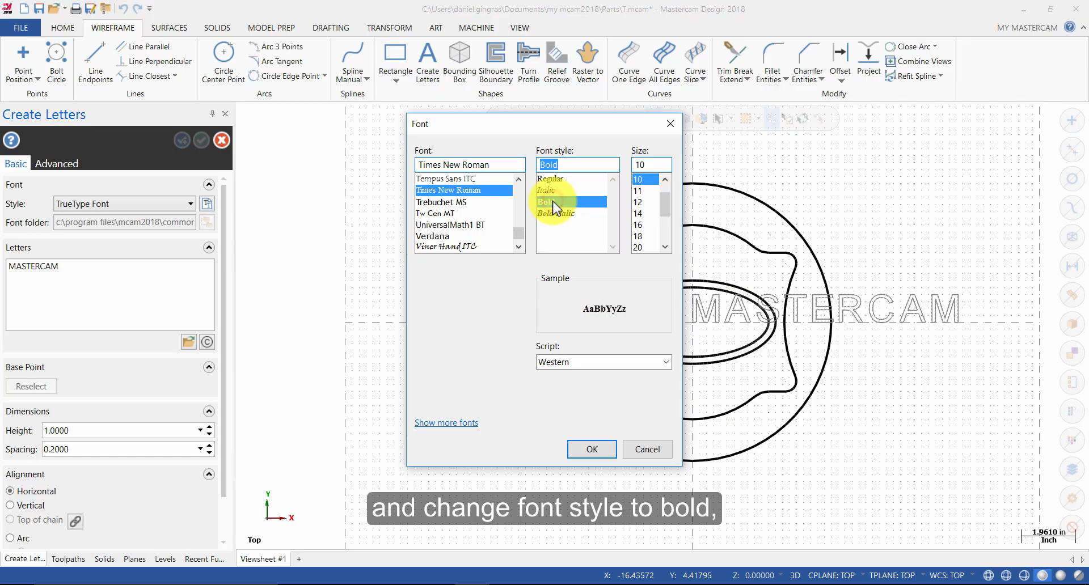
pyautogui.click(639, 179)
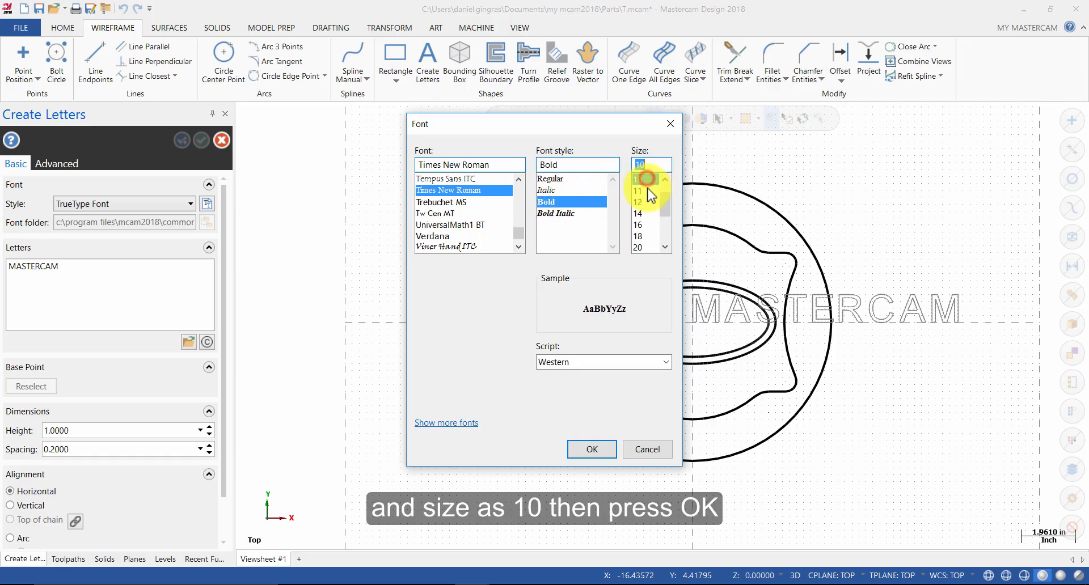
pyautogui.click(600, 449)
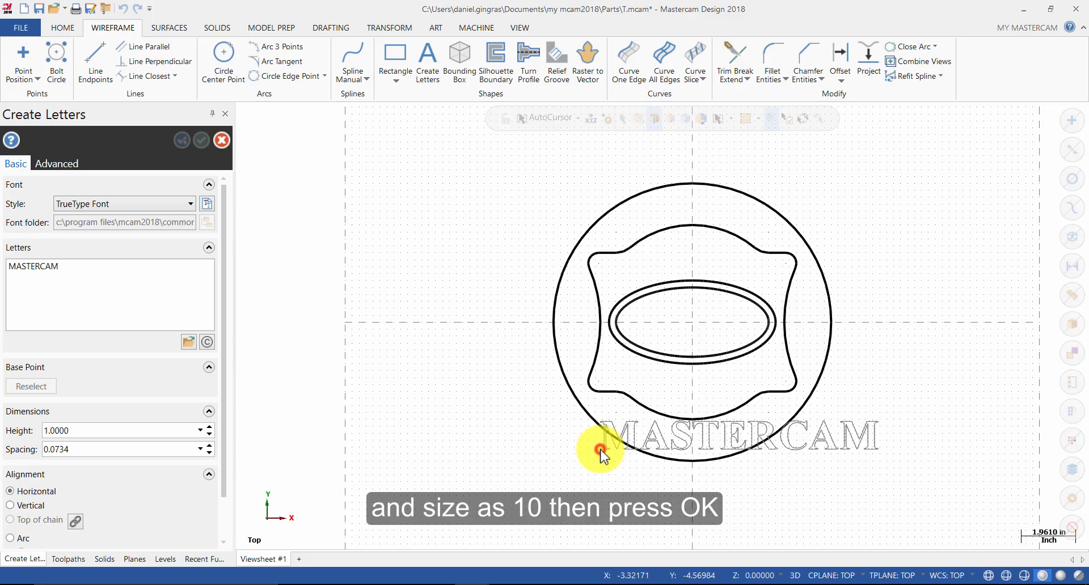
# Step: Set the letter height to 0.5 and spacing to 0.05, place the text right of the outline near the X axis, and accept
pyautogui.click(131, 428)
pyautogui.write('.')
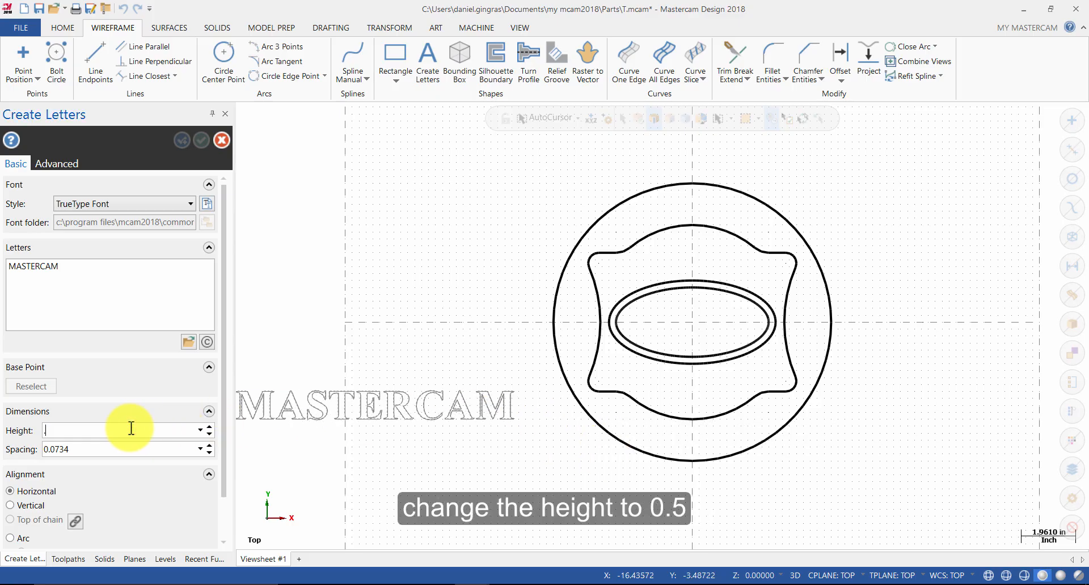
pyautogui.write('5')
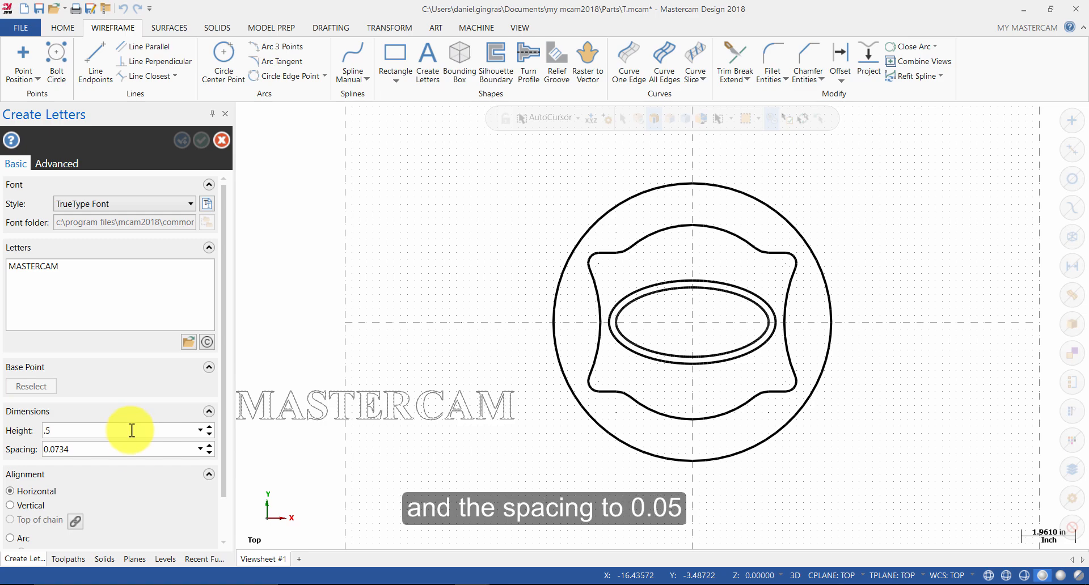
pyautogui.click(120, 450)
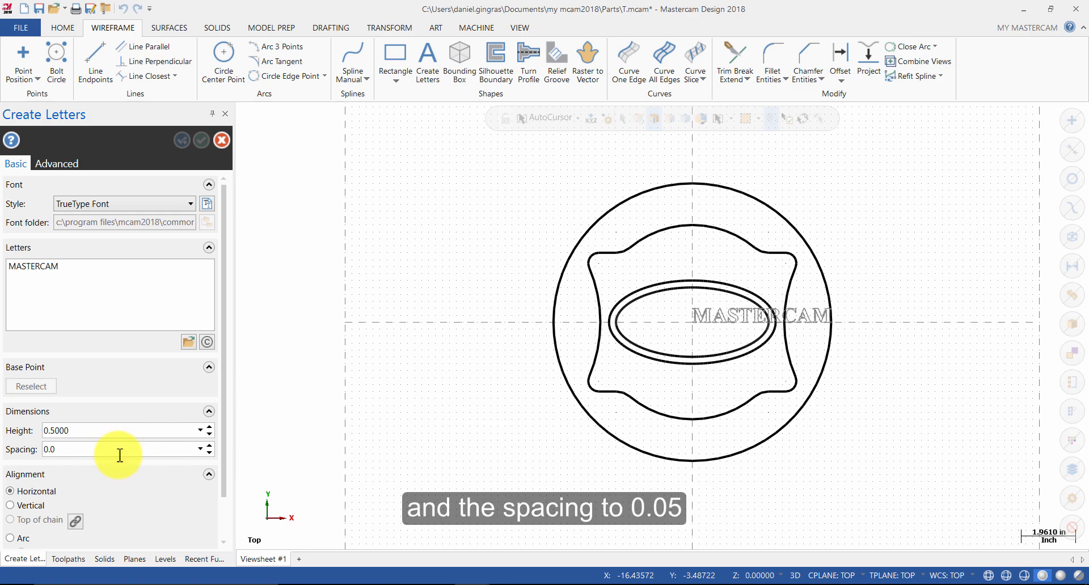
pyautogui.click(873, 307)
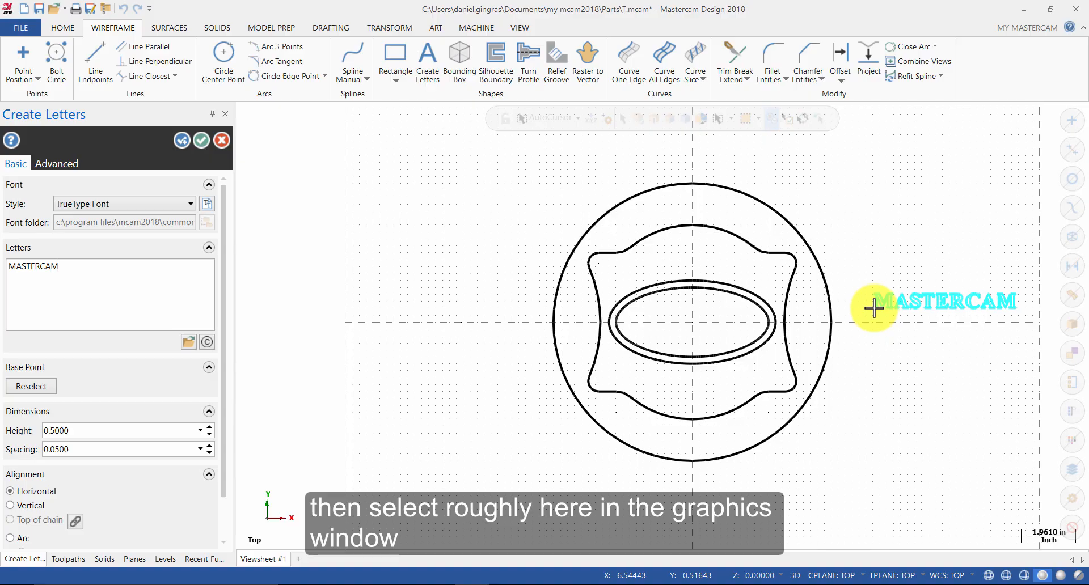
pyautogui.click(201, 140)
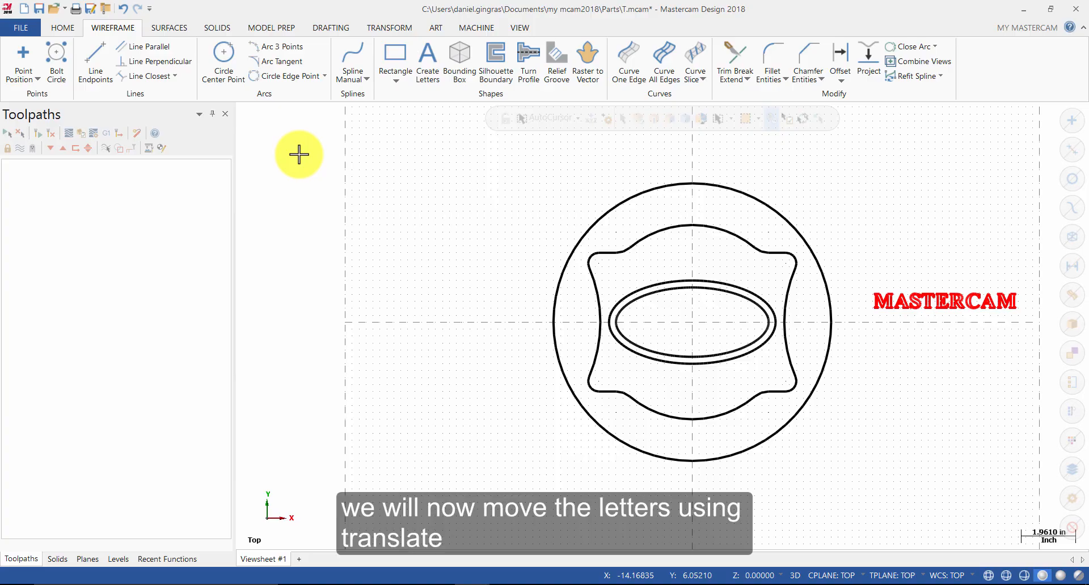
# Step: Select the MASTERCAM letters, start a Translate with the Move method, and pick a point inside the letter E as the from point
pyautogui.moveTo(853, 273); pyautogui.dragTo(1027, 323)
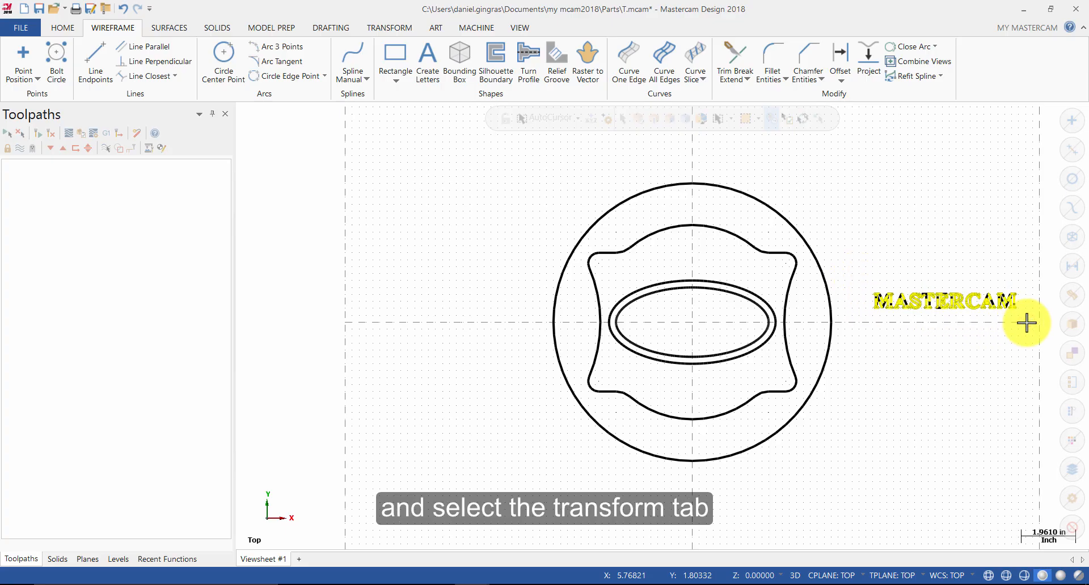
pyautogui.click(387, 28)
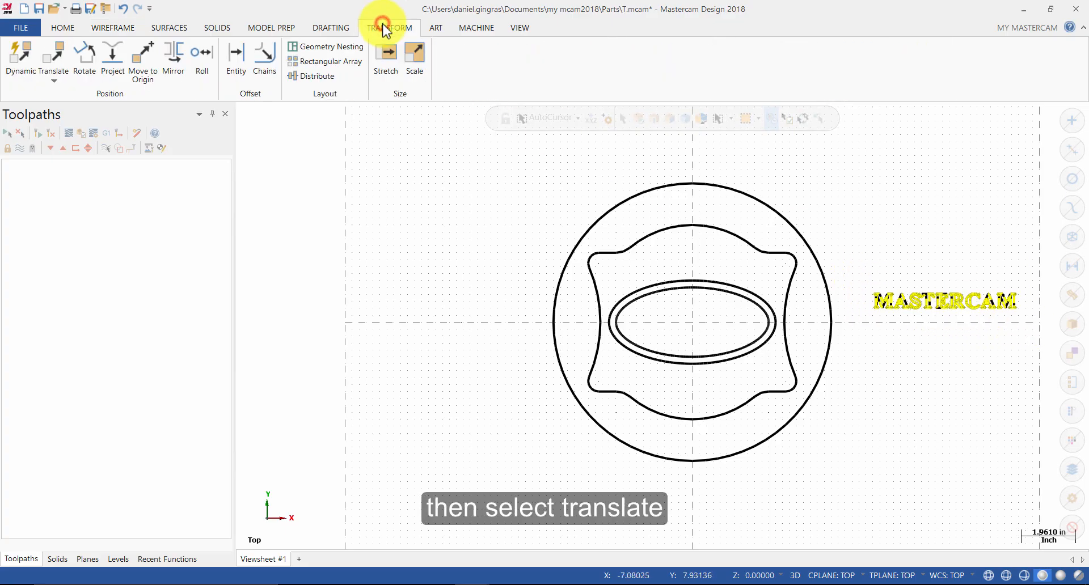
pyautogui.click(55, 57)
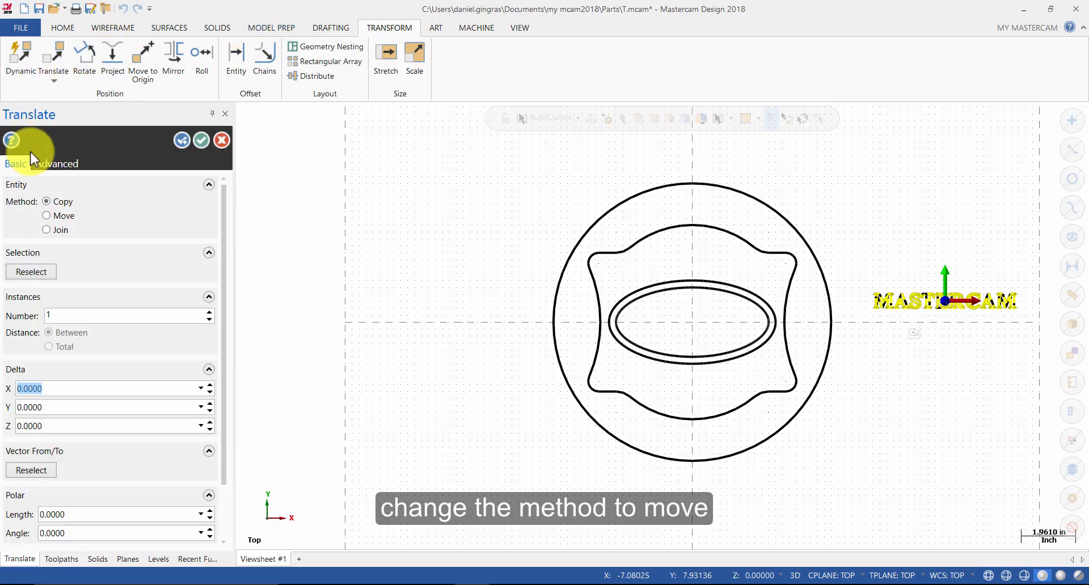
pyautogui.click(59, 216)
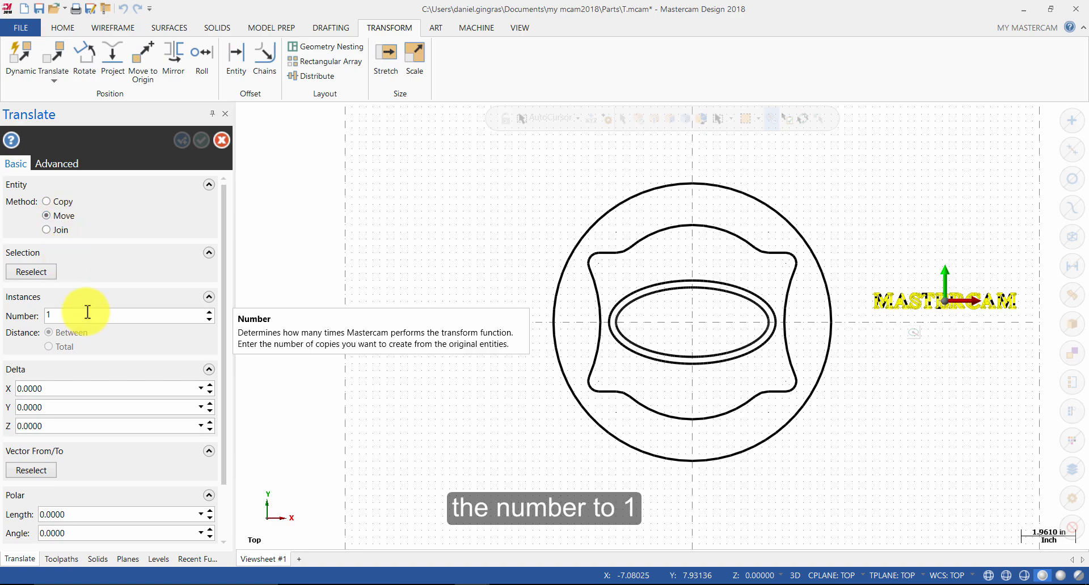
pyautogui.scroll(-2, 88, 312)
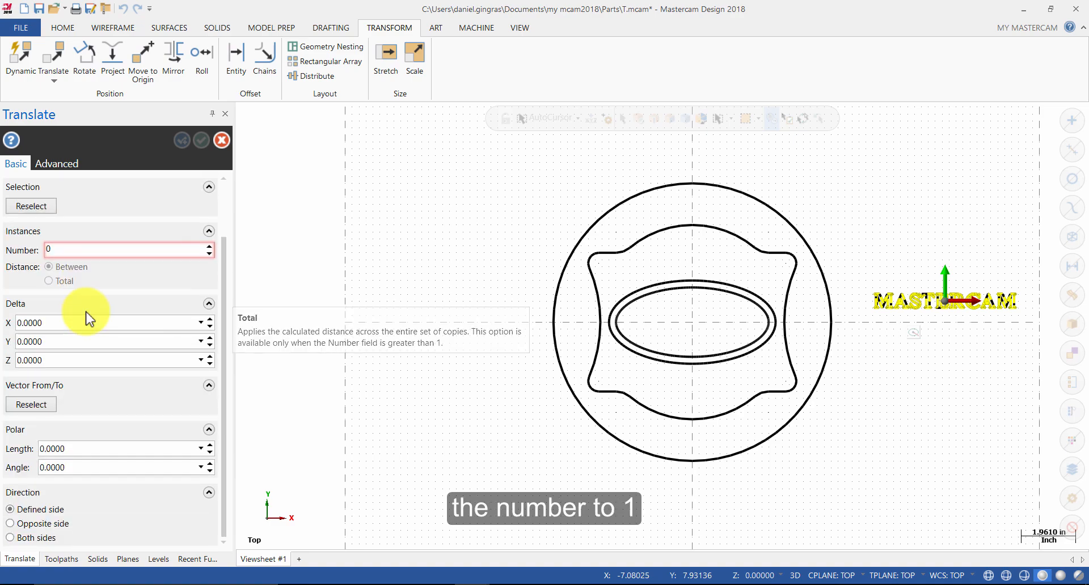
pyautogui.click(42, 406)
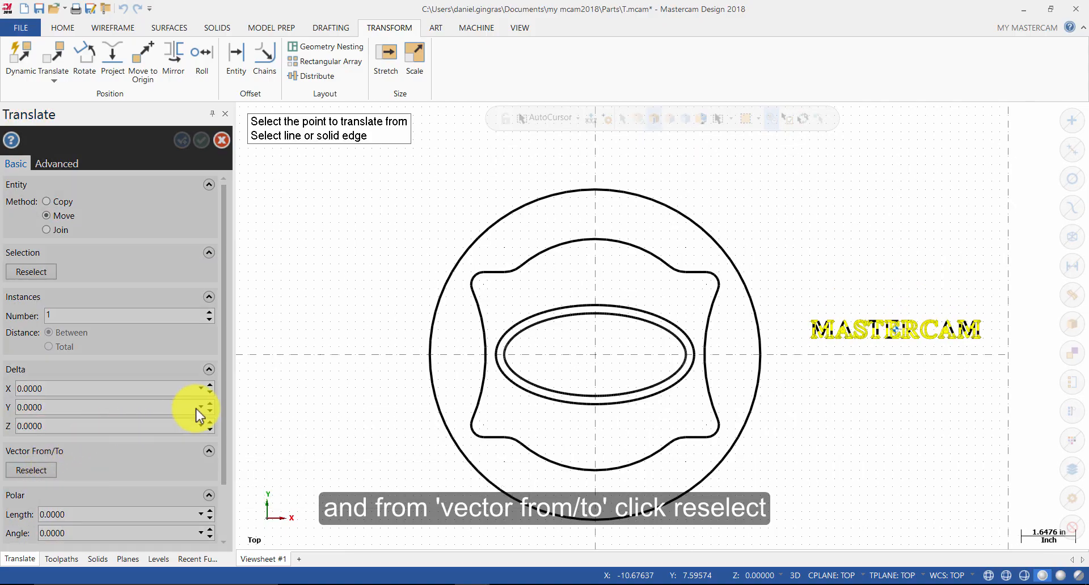
pyautogui.scroll(5, 896, 333)
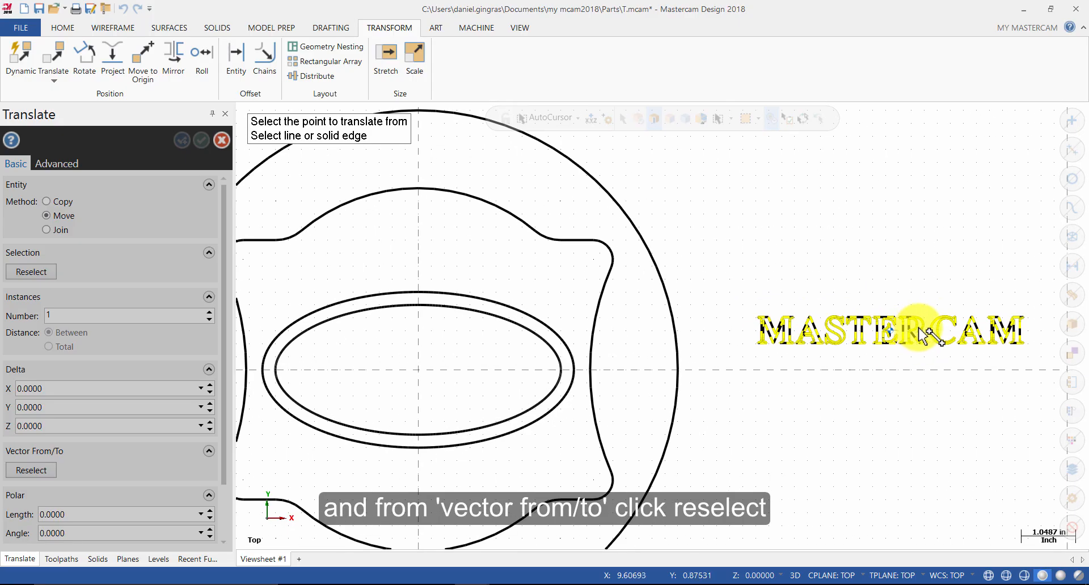
pyautogui.scroll(4, 919, 331)
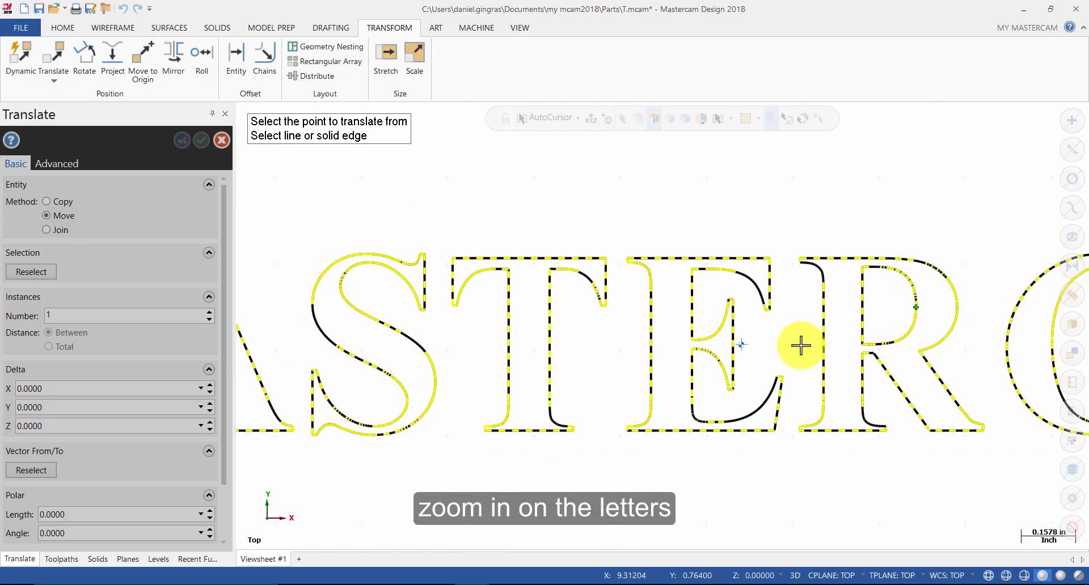
pyautogui.click(741, 345)
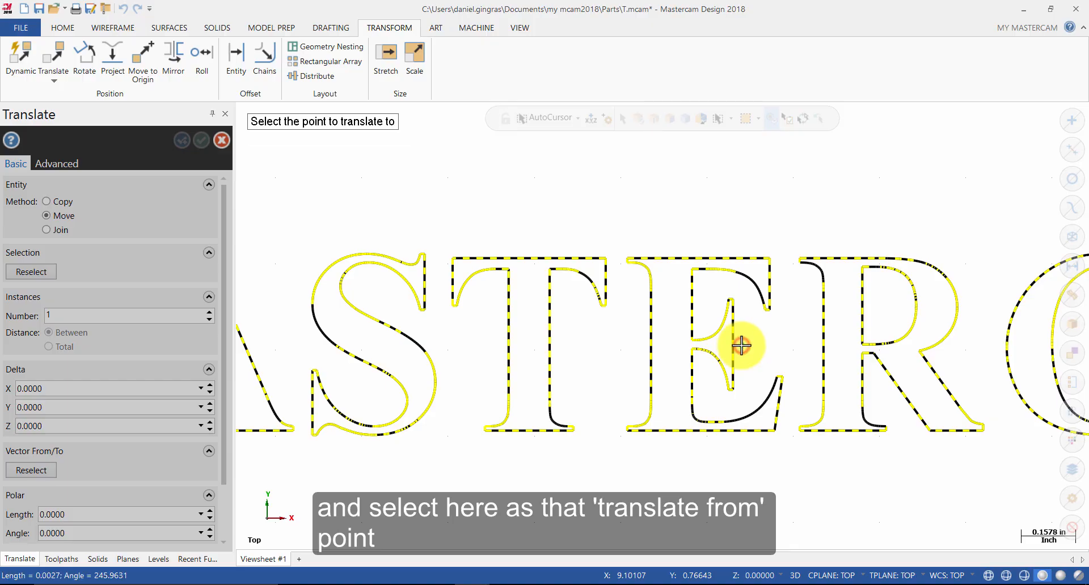
# Step: Snap the translate-to point to the origin and accept the move of the letters
pyautogui.scroll(-3, 840, 356)
pyautogui.scroll(-6, 845, 350)
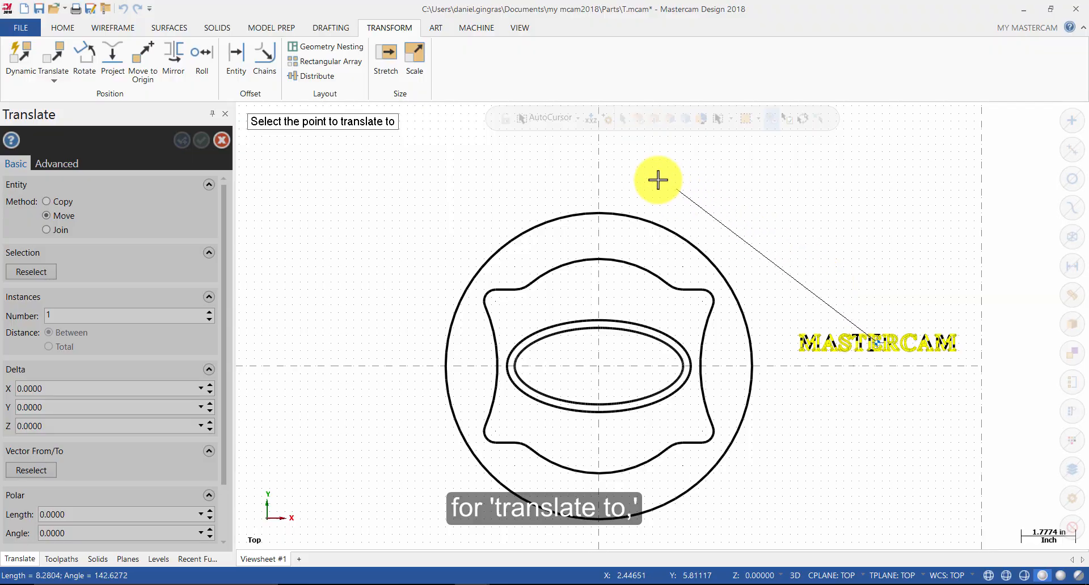
pyautogui.click(577, 118)
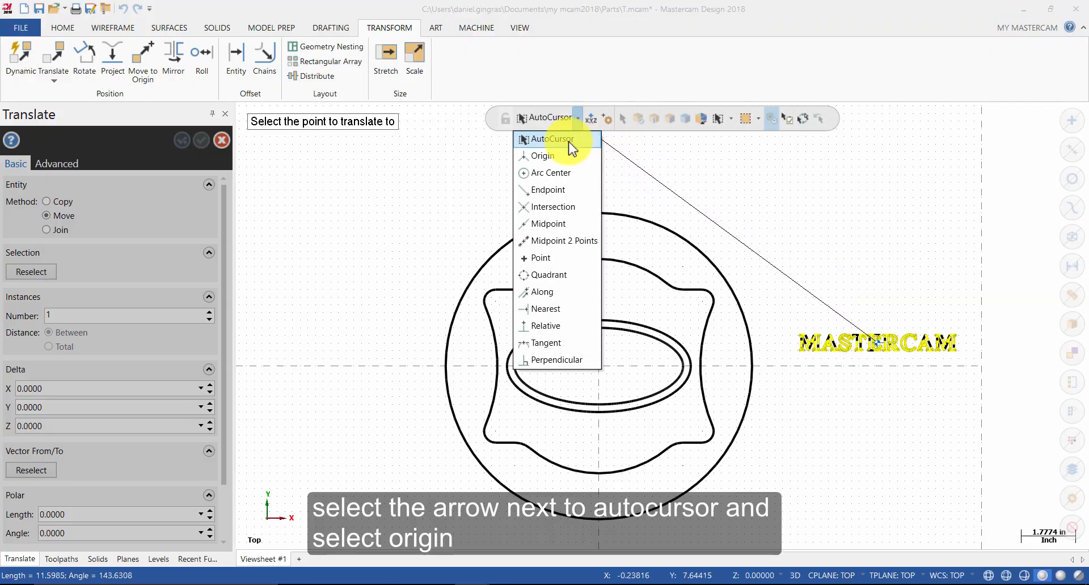
pyautogui.click(560, 157)
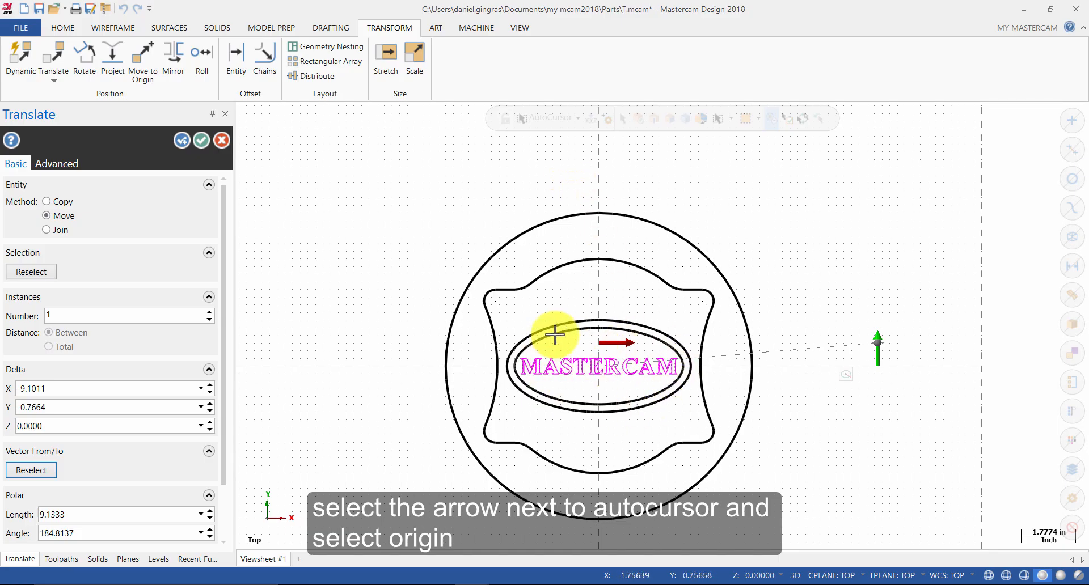
pyautogui.click(206, 139)
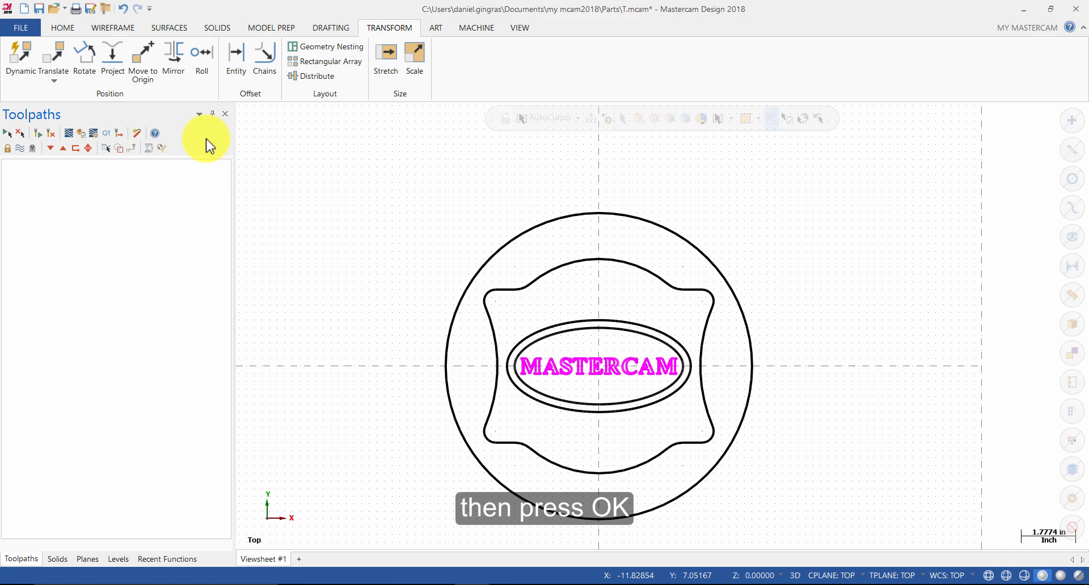
# Step: Clear the transform result colors from the moved letters
pyautogui.rightClick(427, 217)
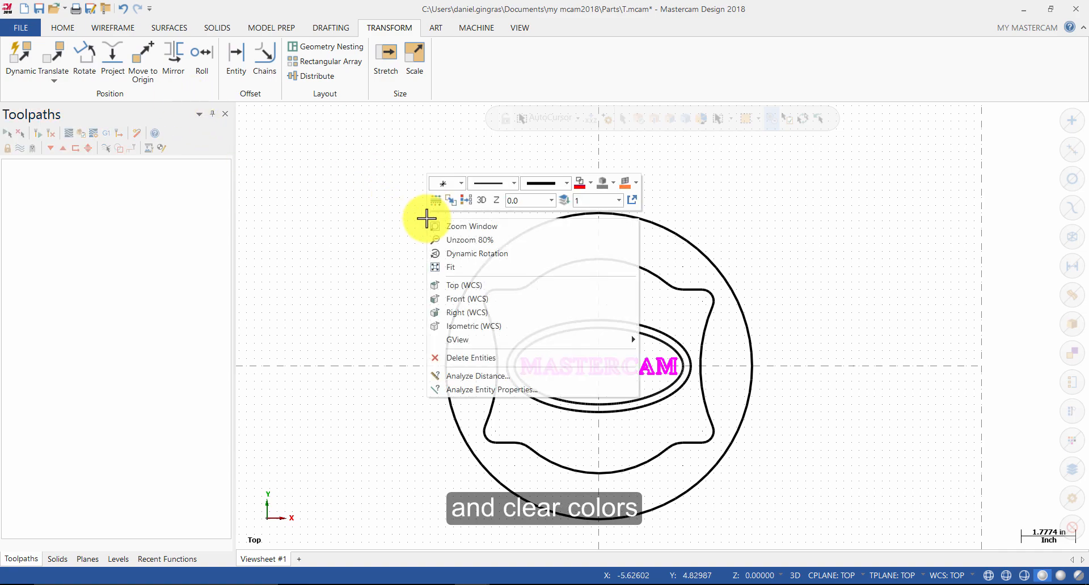
pyautogui.click(468, 200)
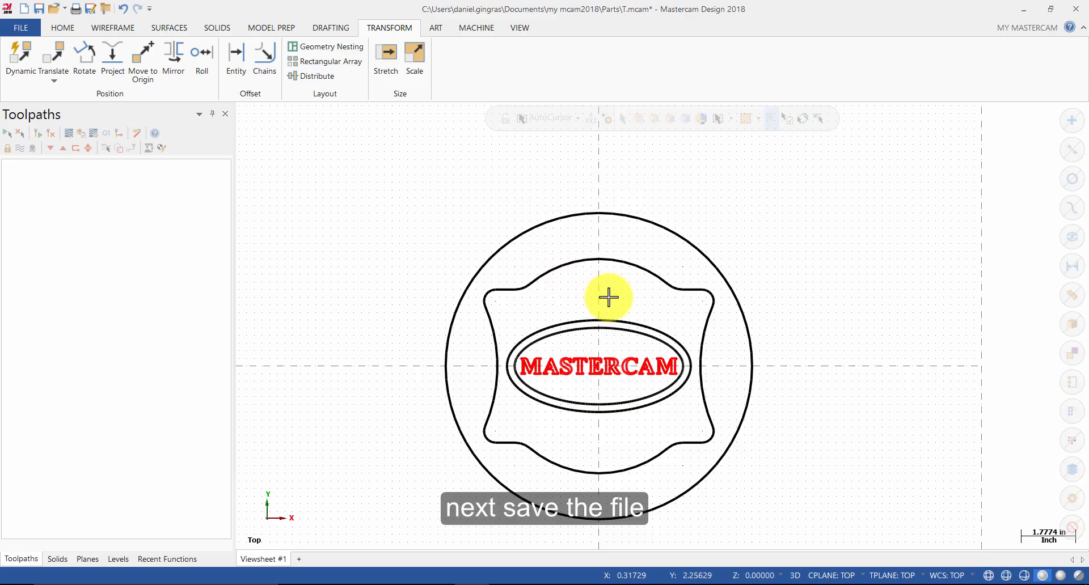
# Step: Save the part as Daniel_tutorial3 in the Parts folder
pyautogui.hotkey('ctrl', 's')
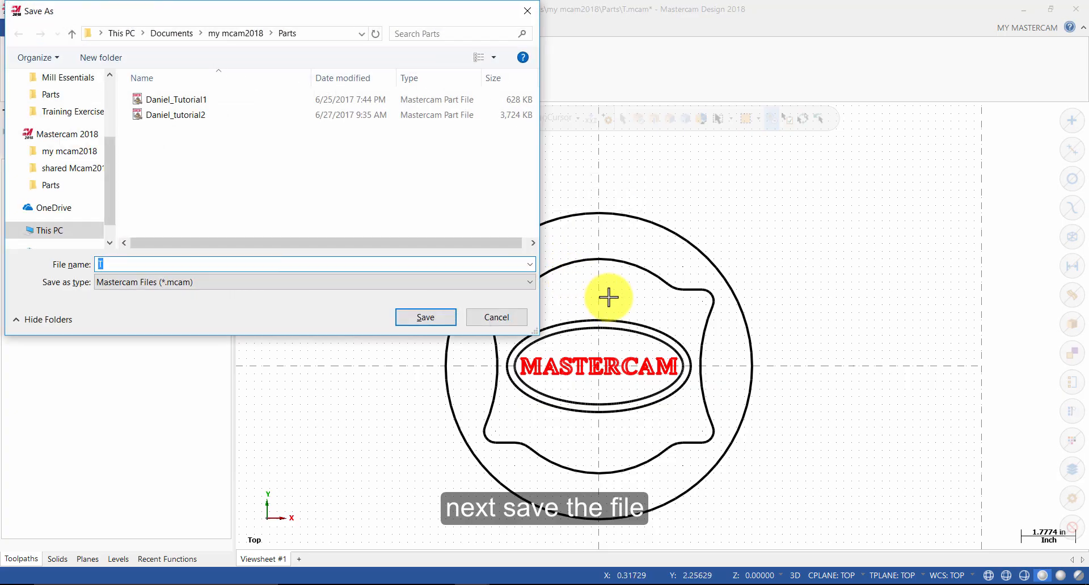
pyautogui.write('Daniel')
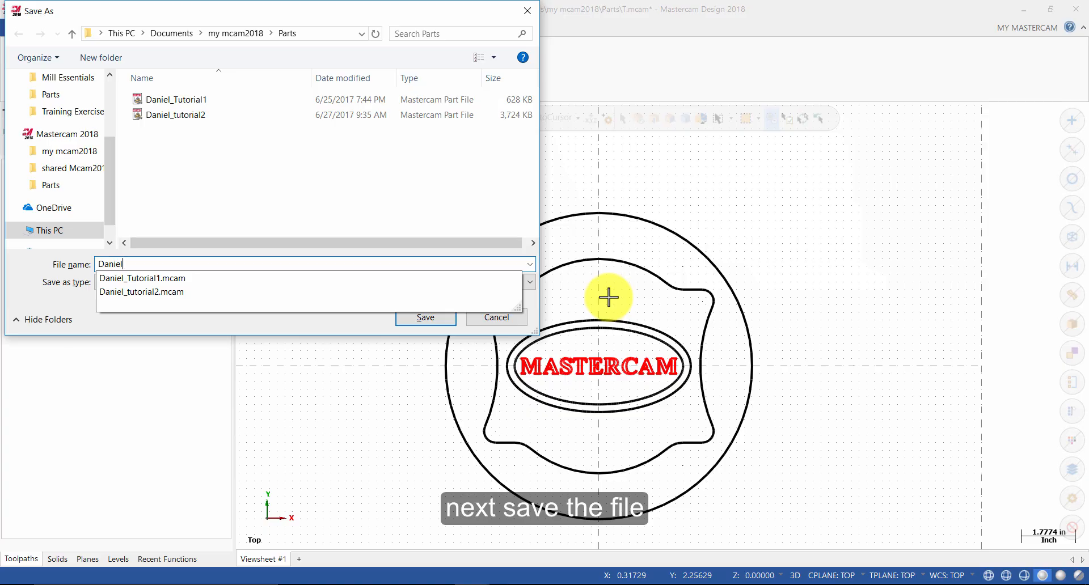
pyautogui.write('_tutorial3')
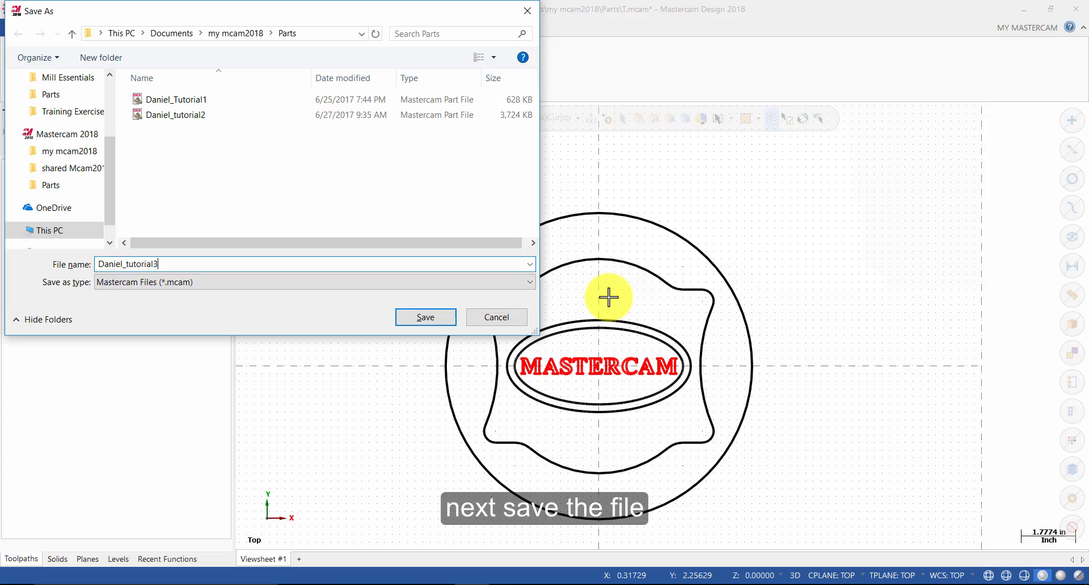
pyautogui.press('Return')
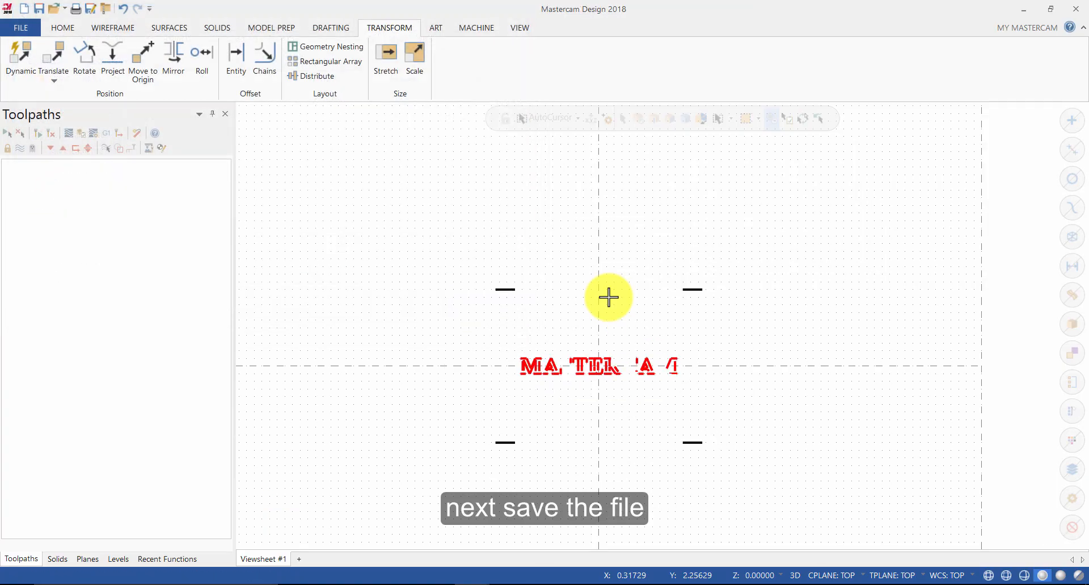